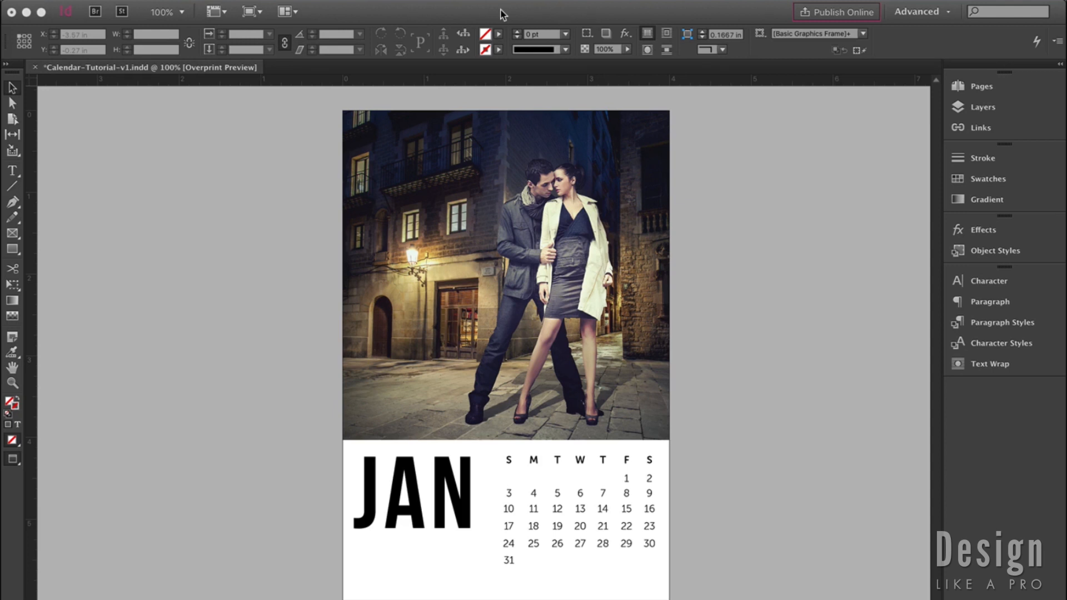
click(726, 194)
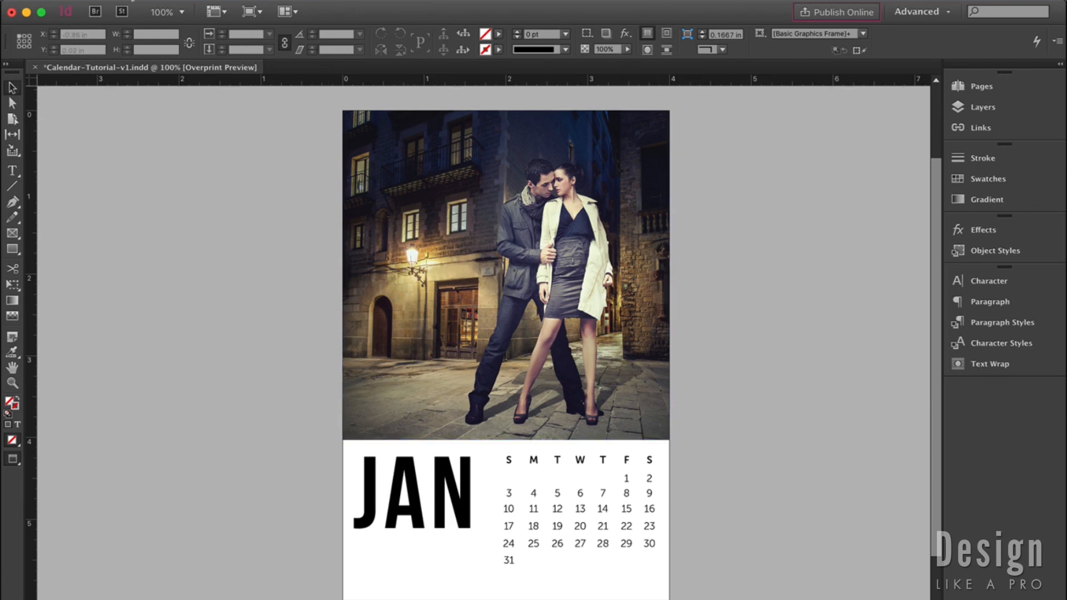
Start a new print document with a custom page size of 4 in wide by 6 in high
click(133, 1)
mouse_move(139, 8)
click(300, 17)
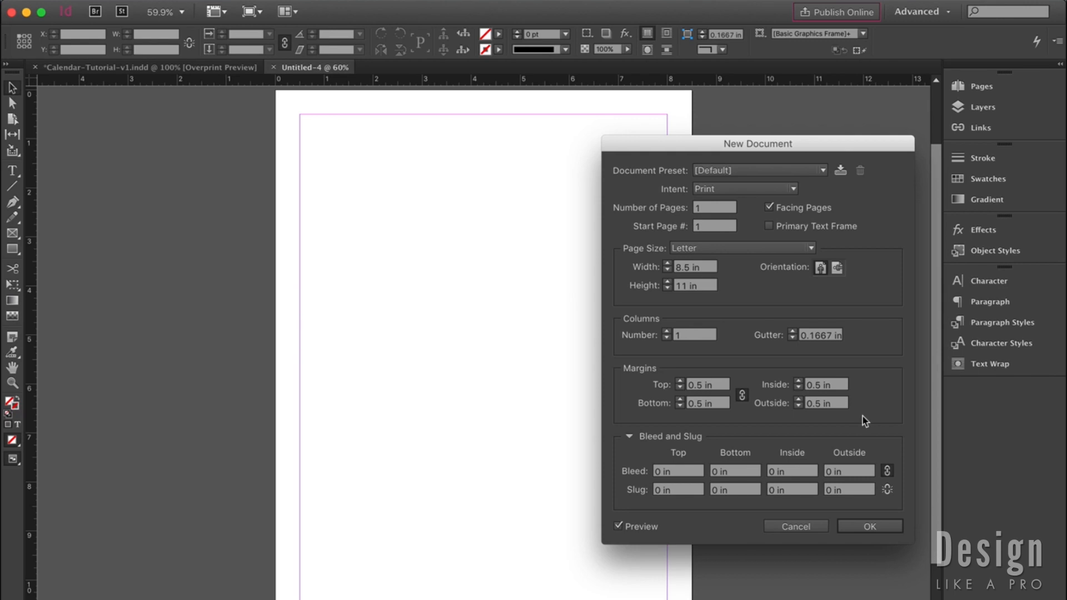
click(707, 271)
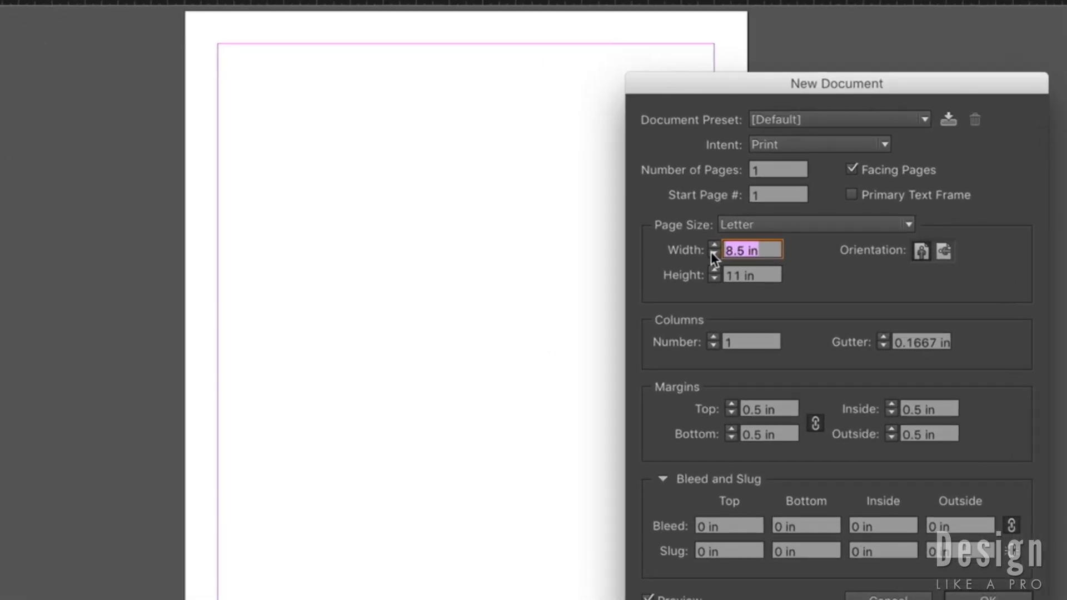
text(4 in)
key(Tab)
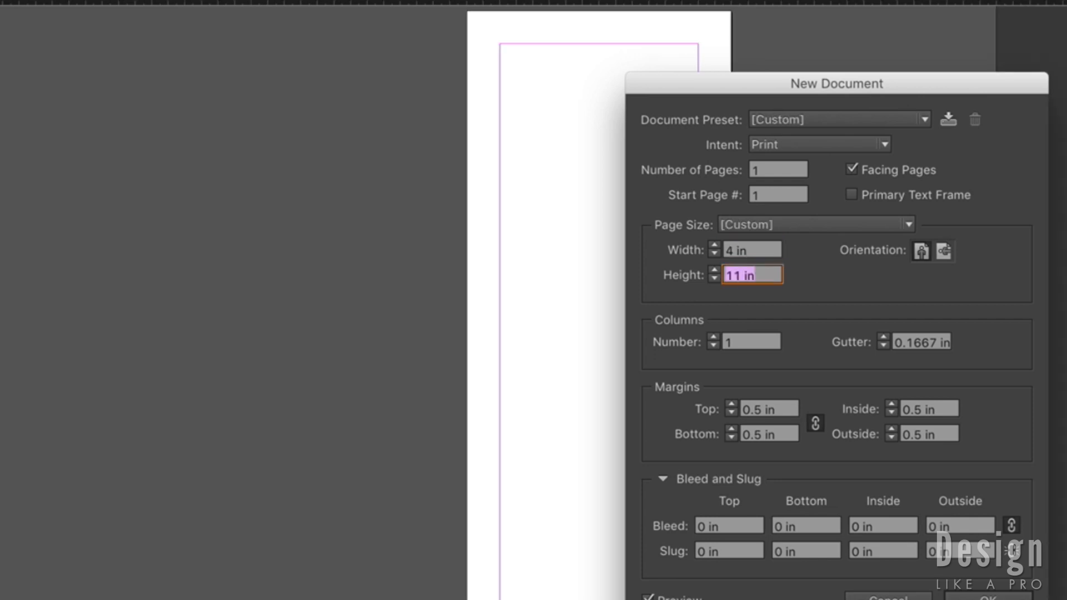
text(6 in)
key(Tab)
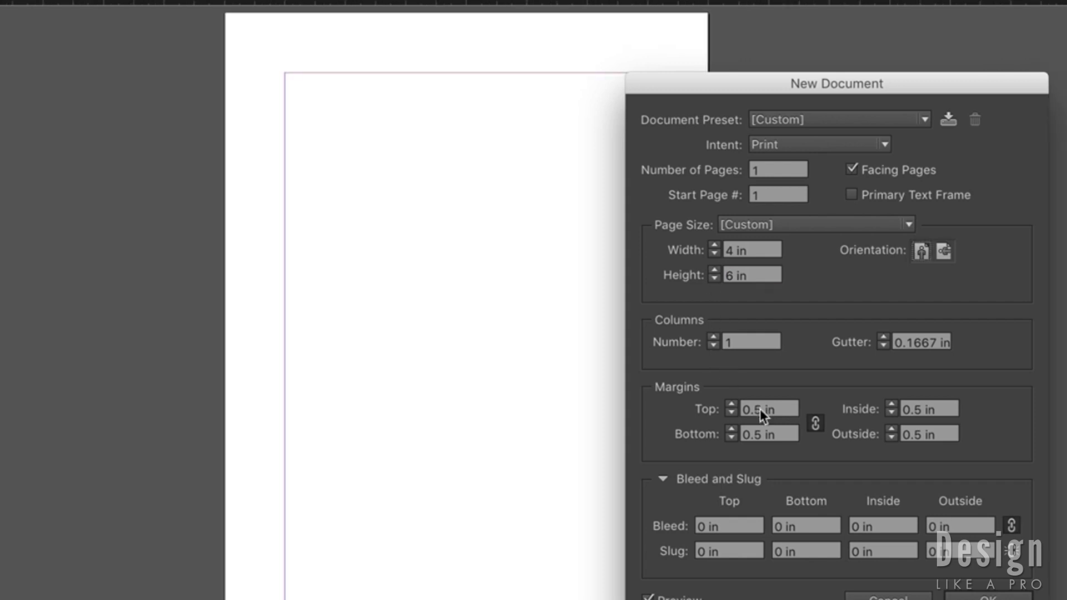
Set the bleed to 0.125 in on all sides and create the document
click(715, 527)
text(.125)
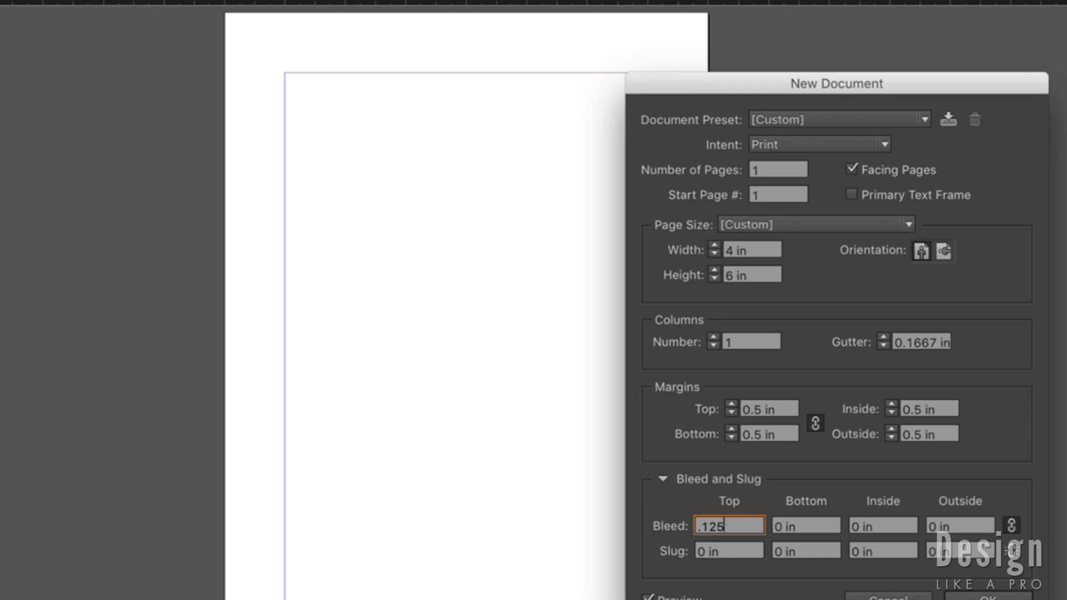
key(Tab)
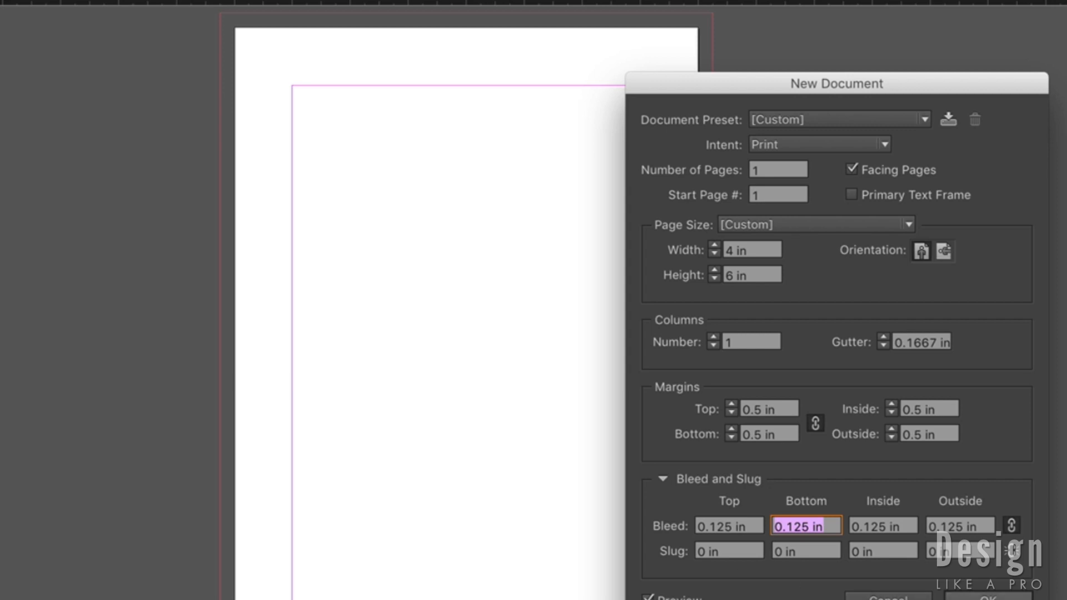
key(Return)
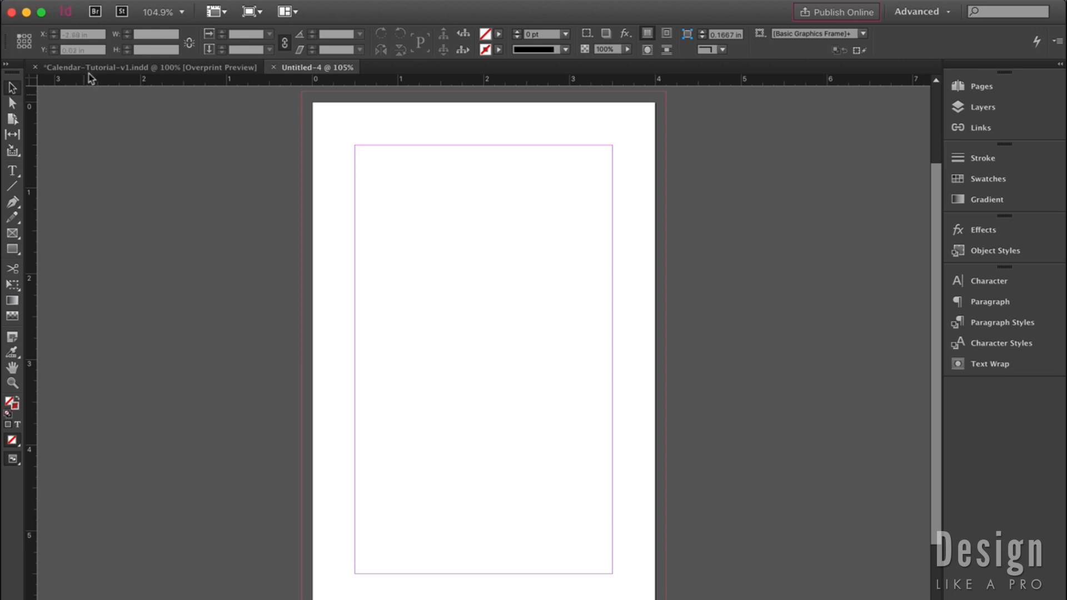
Turn off Facing Pages in the document setup and check the document's page overview
click(124, 7)
click(183, 338)
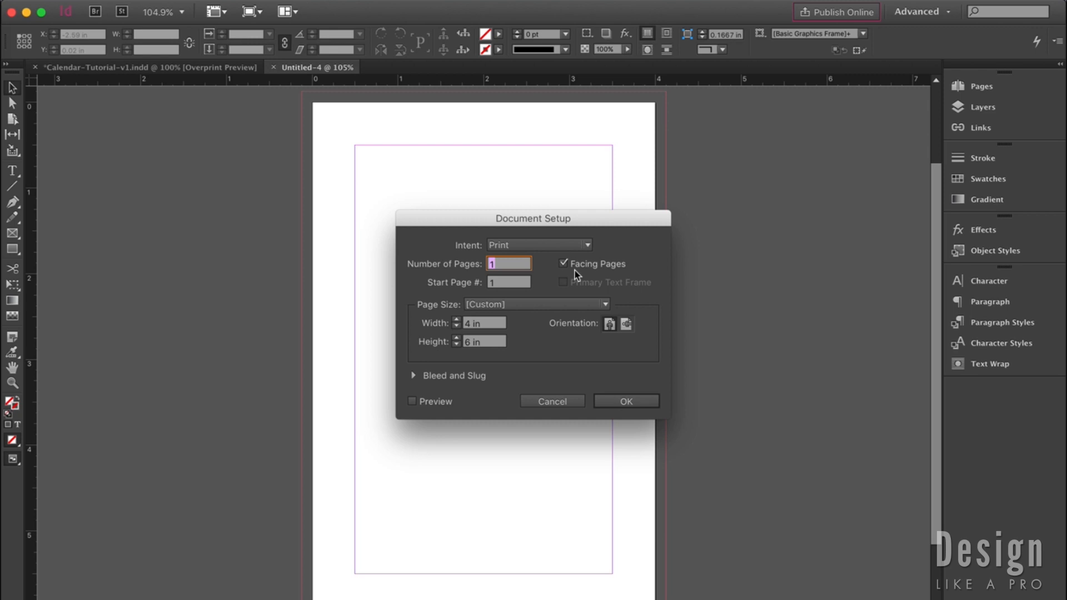
click(565, 265)
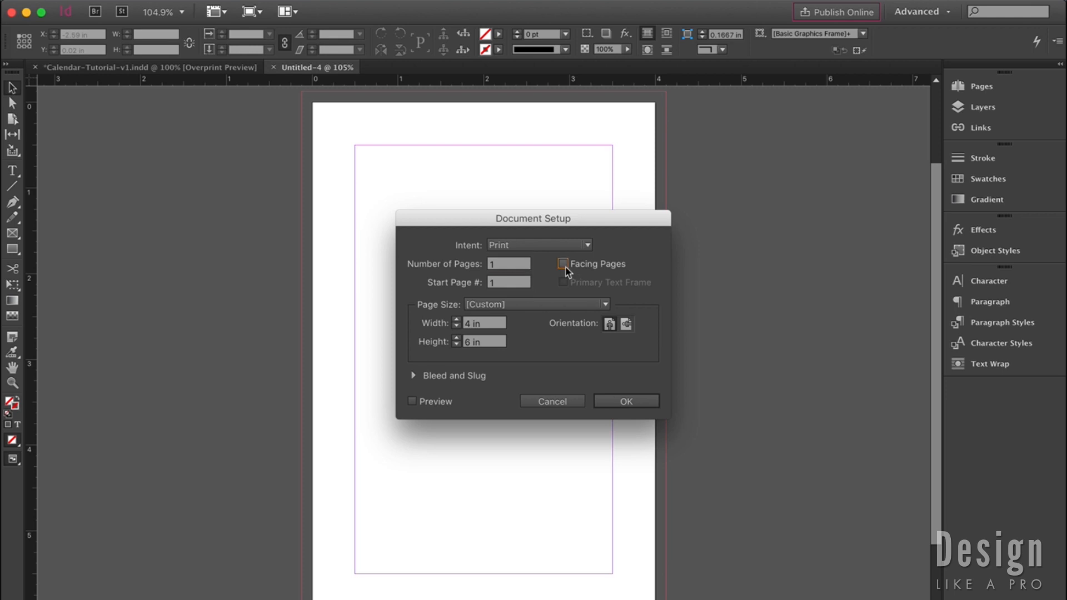
click(618, 396)
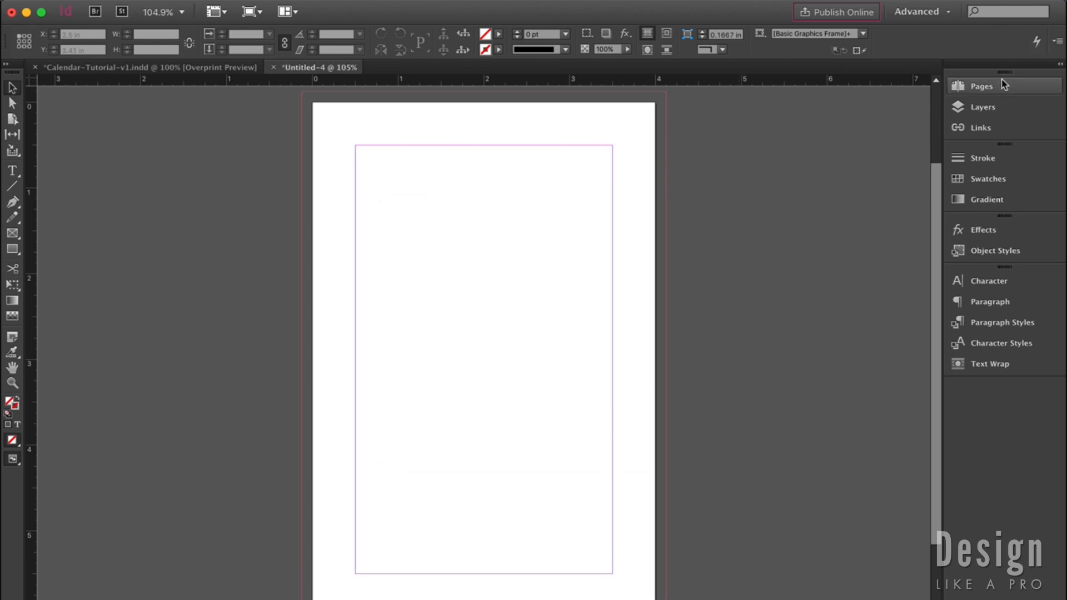
click(1003, 84)
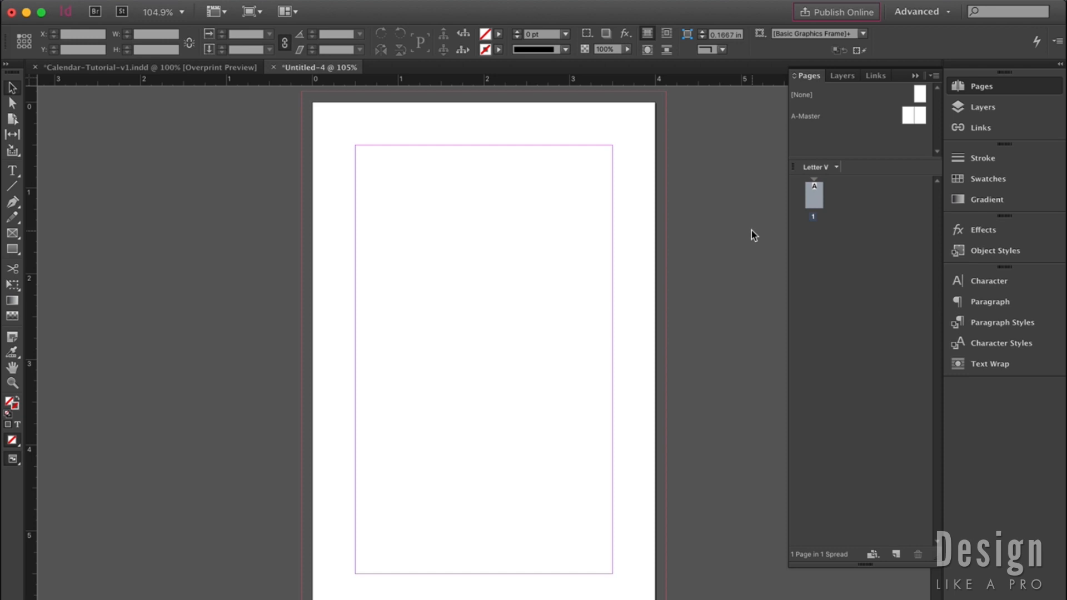
click(915, 76)
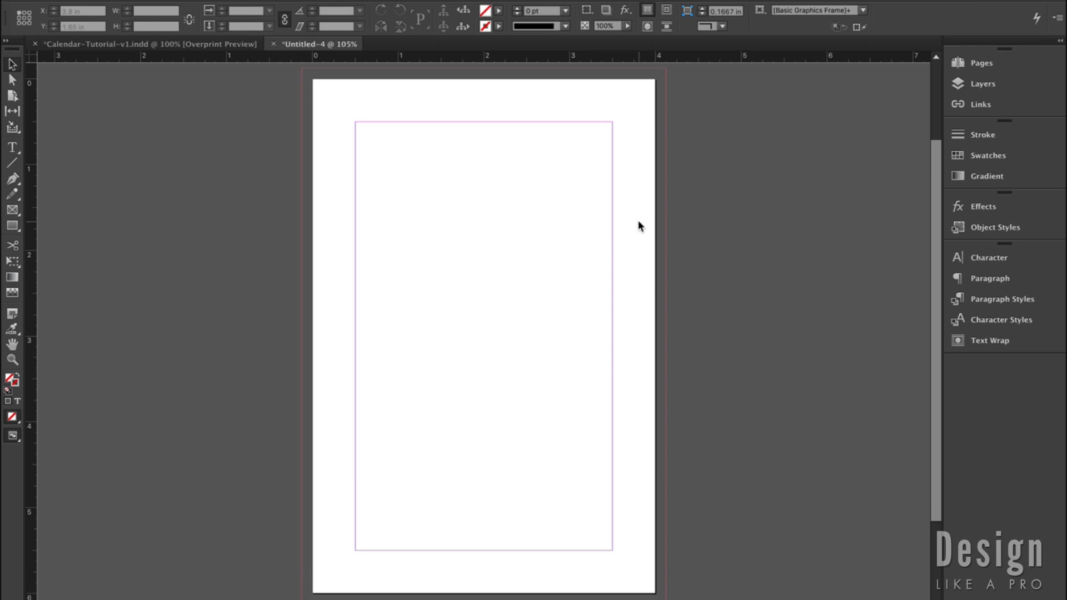
Try placing Couple-Composite02.jpg at full size directly on the page without a frame, and delete it
key(super+d)
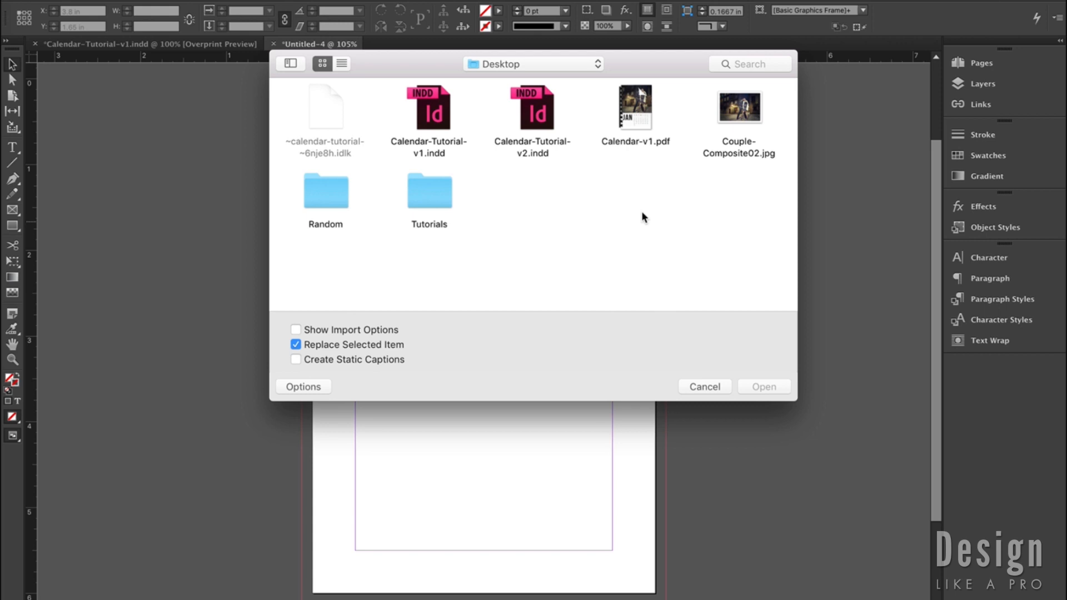
click(749, 103)
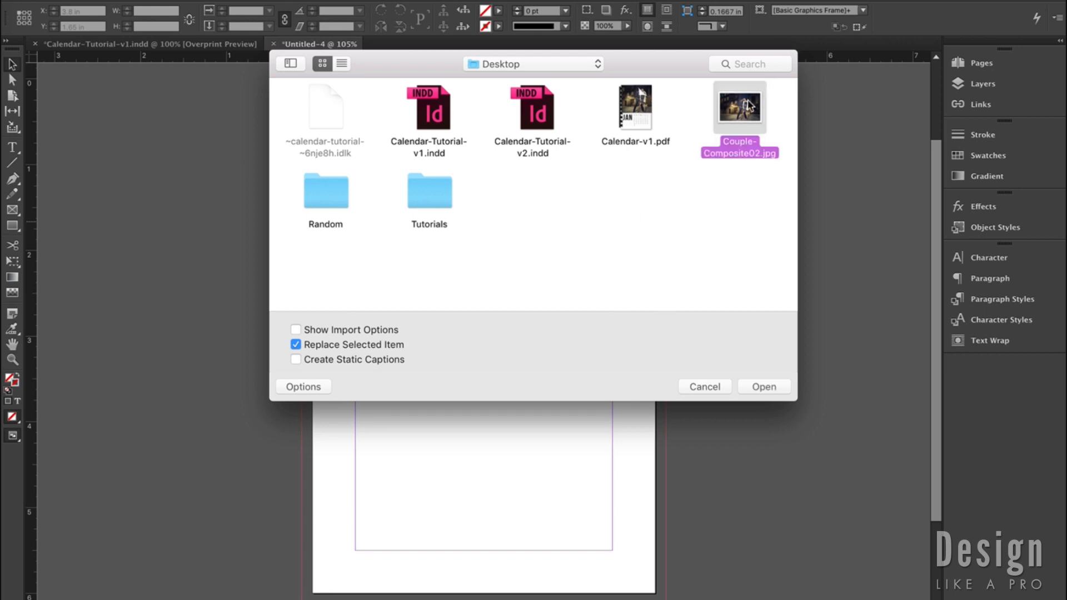
click(751, 386)
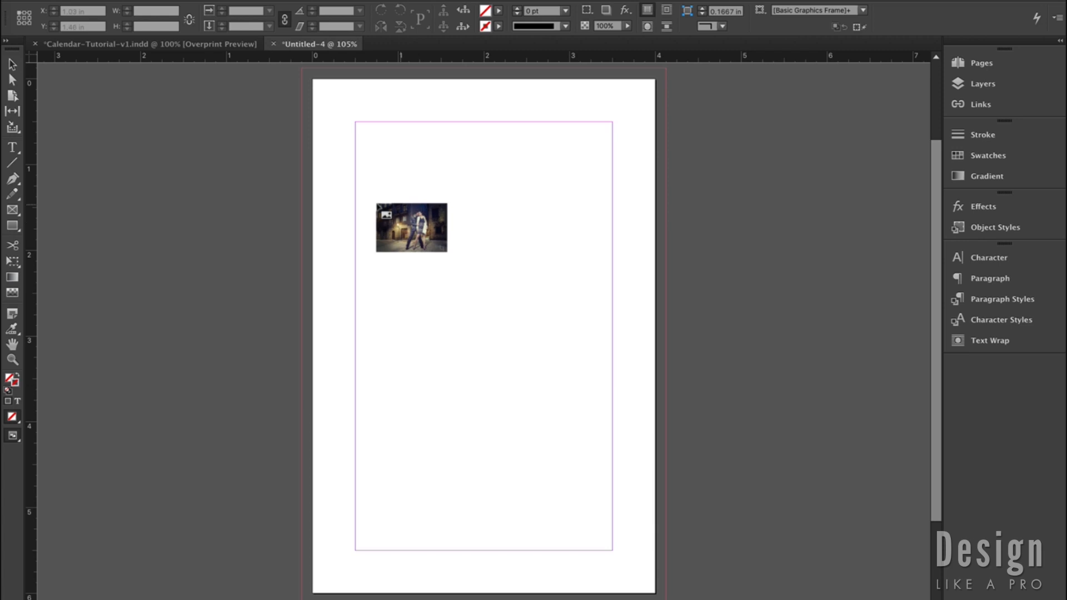
click(400, 204)
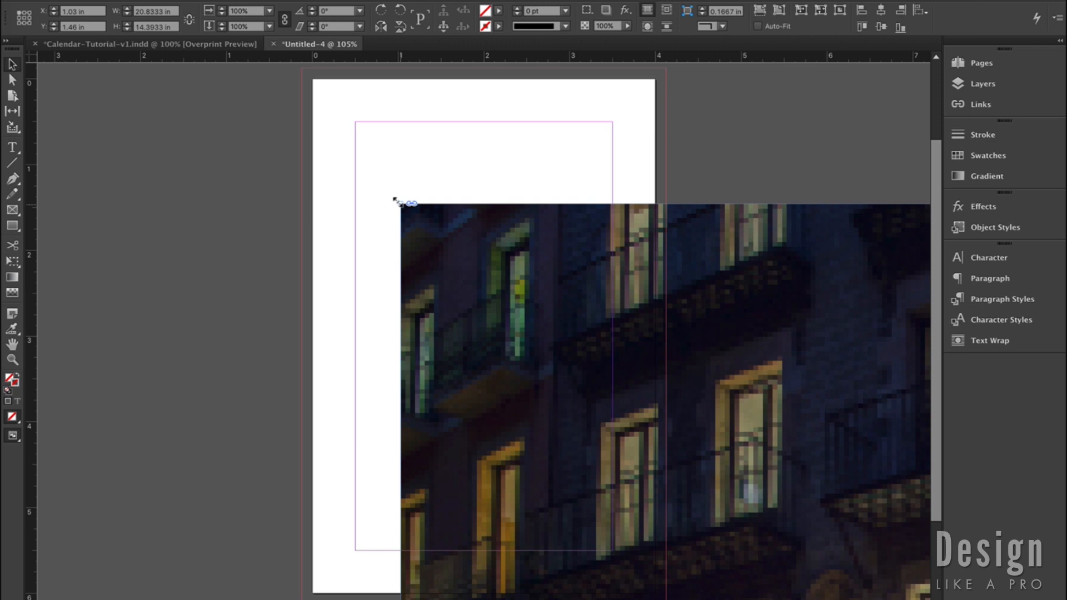
key(Delete)
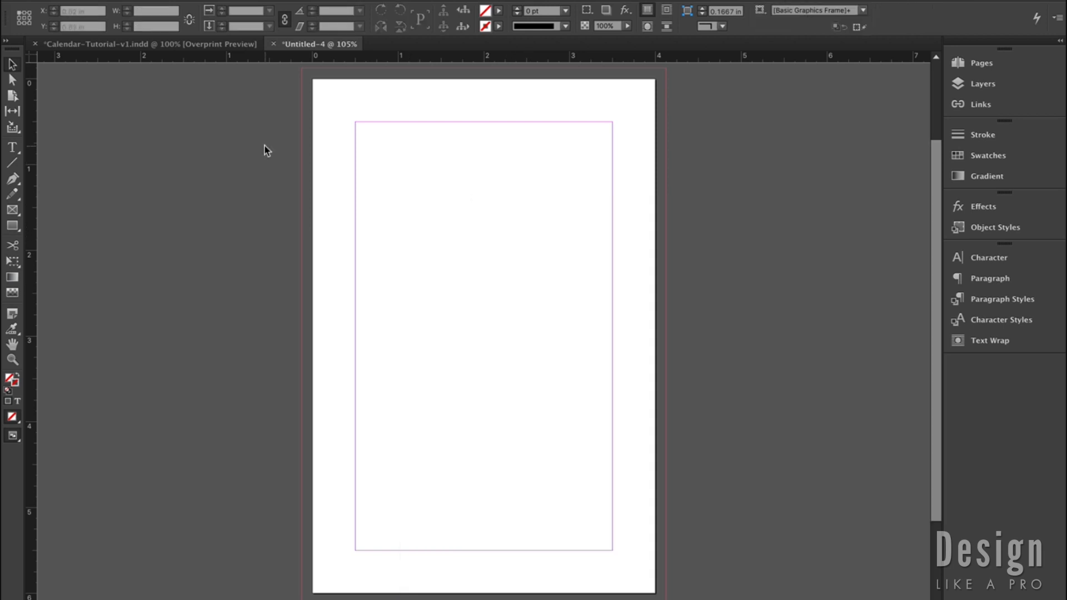
Draw a rectangular picture frame across the full bleed width from the page's upper bleed edge, about 4.25 by 4.035 in
click(18, 210)
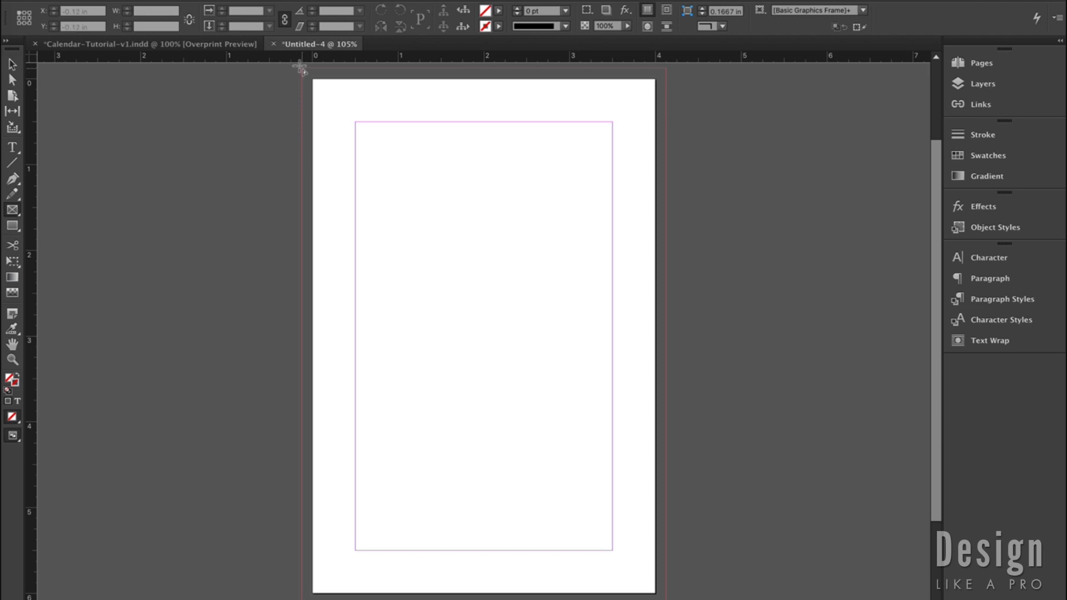
drag(300, 68, 648, 414)
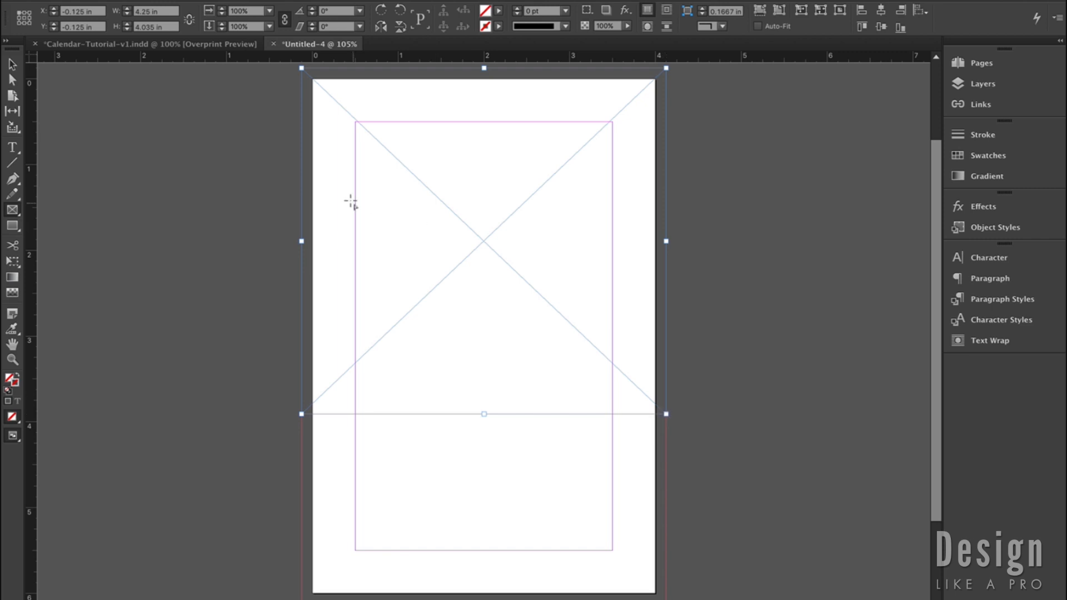
click(16, 66)
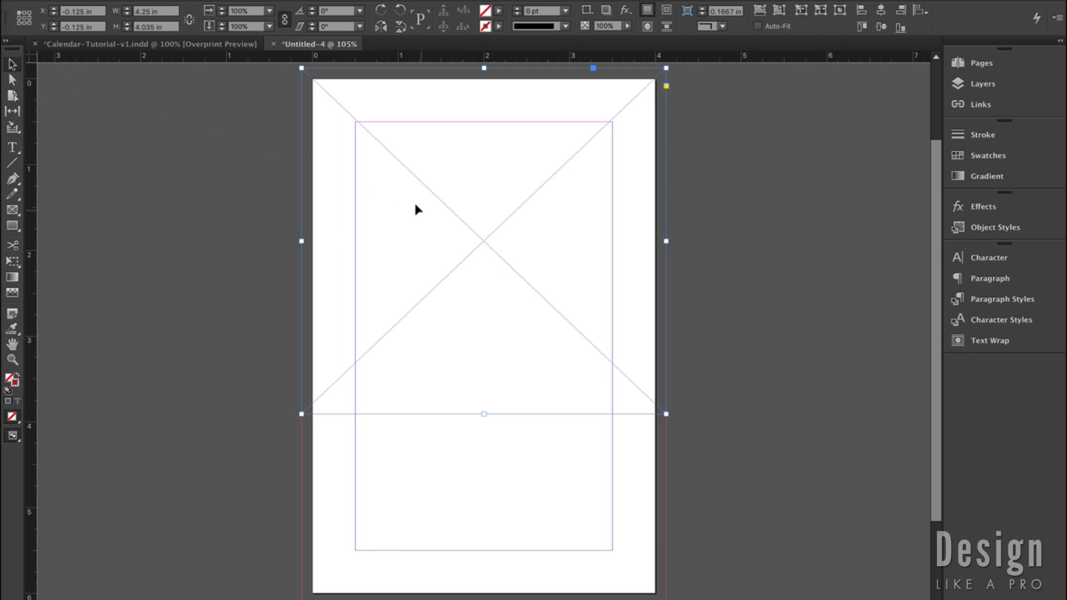
Place the image Couple-Composite02.jpg from the Desktop into the picture frame
key(super+d)
click(731, 115)
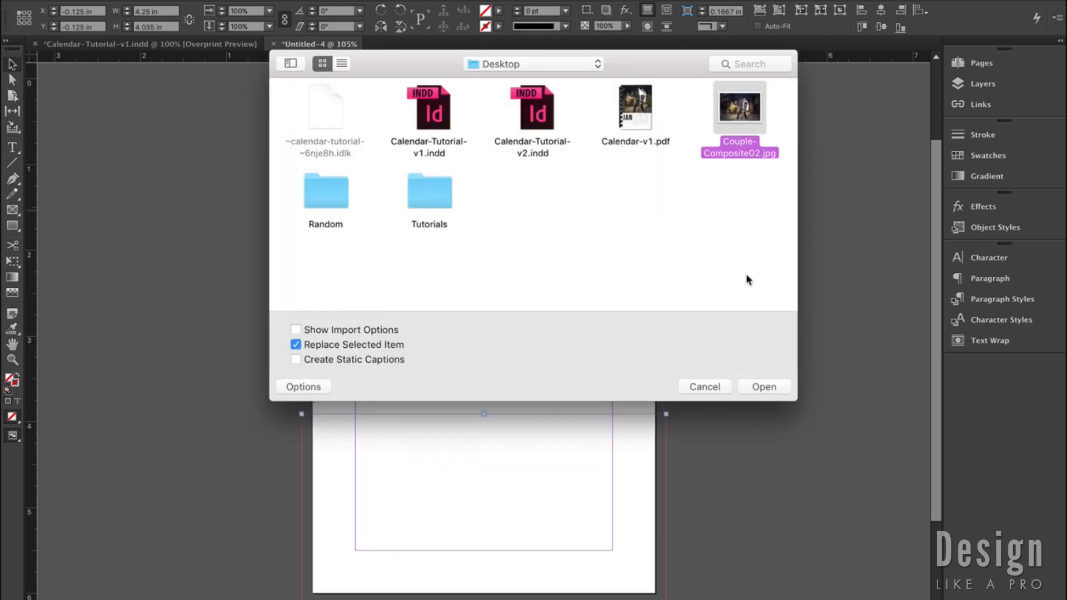
click(764, 388)
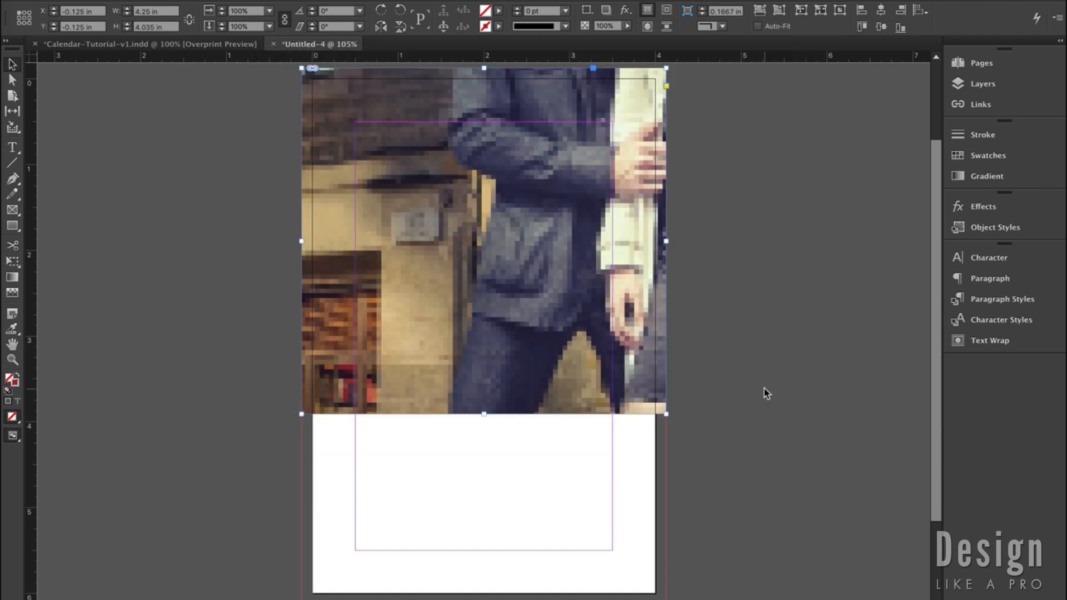
Fit the image with Fill Frame Proportionally and preview the page without guides and bleed
right_click(588, 251)
mouse_move(673, 387)
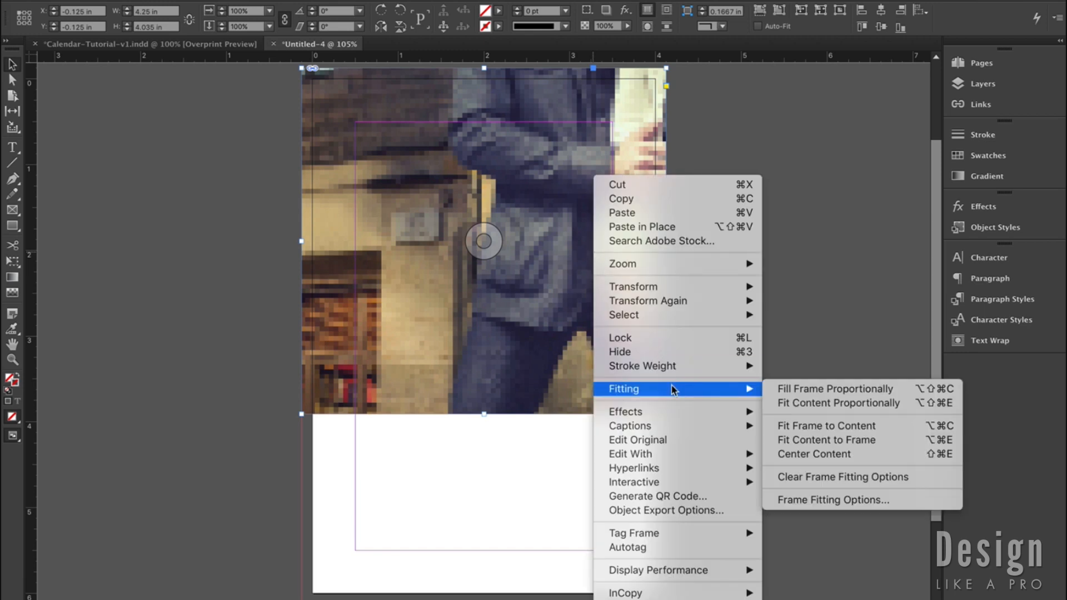
click(803, 389)
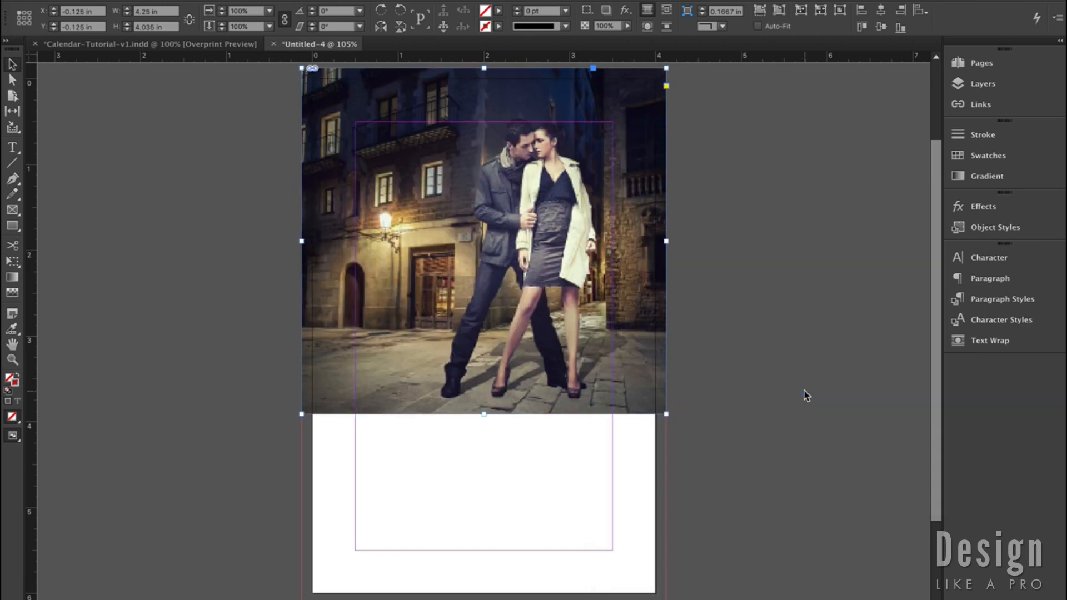
click(804, 390)
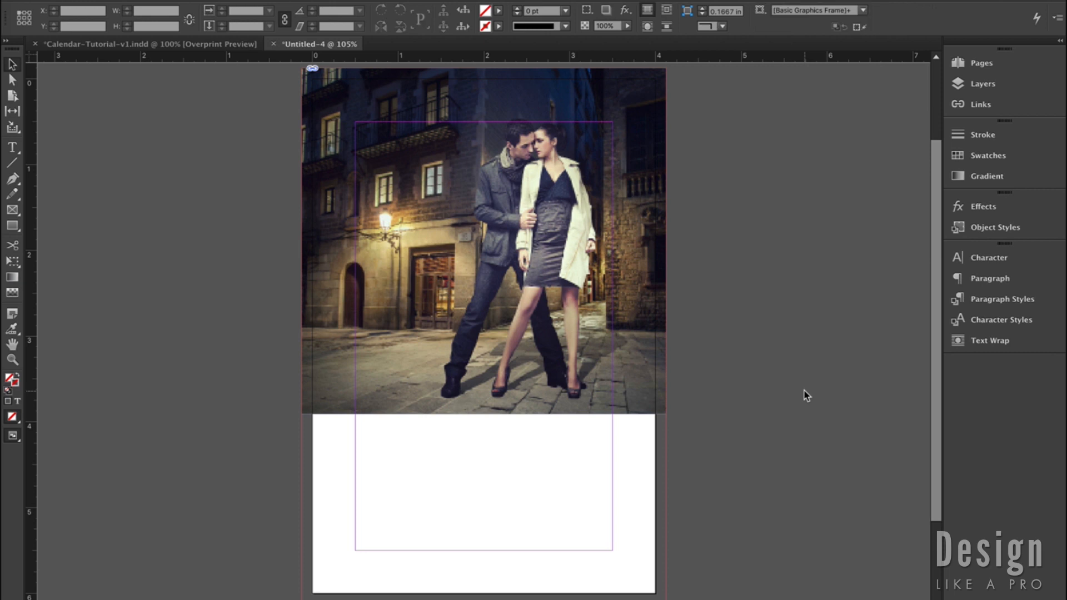
key(w)
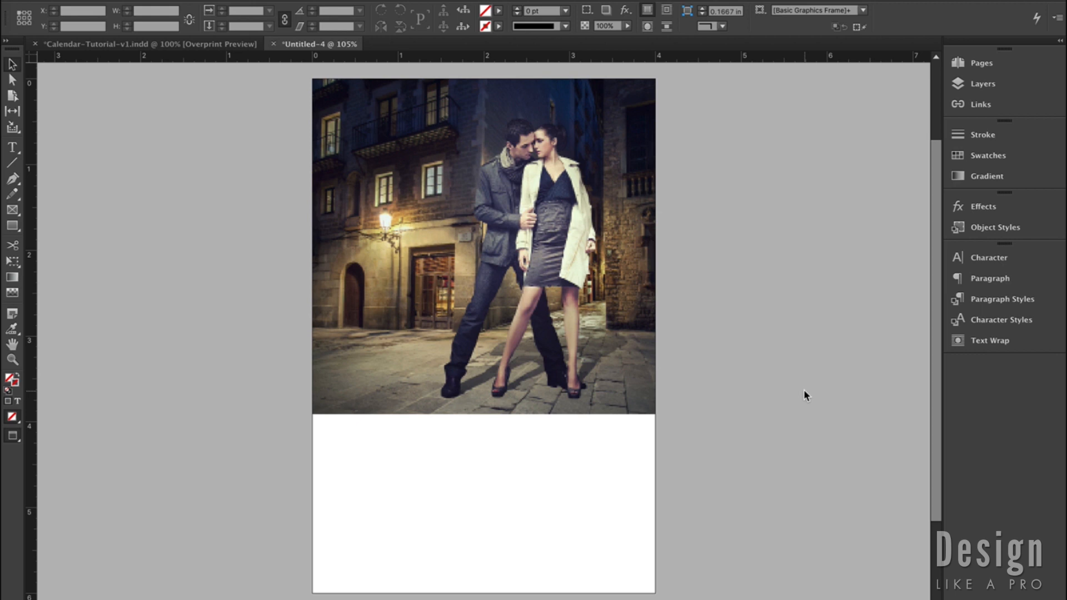
key(w)
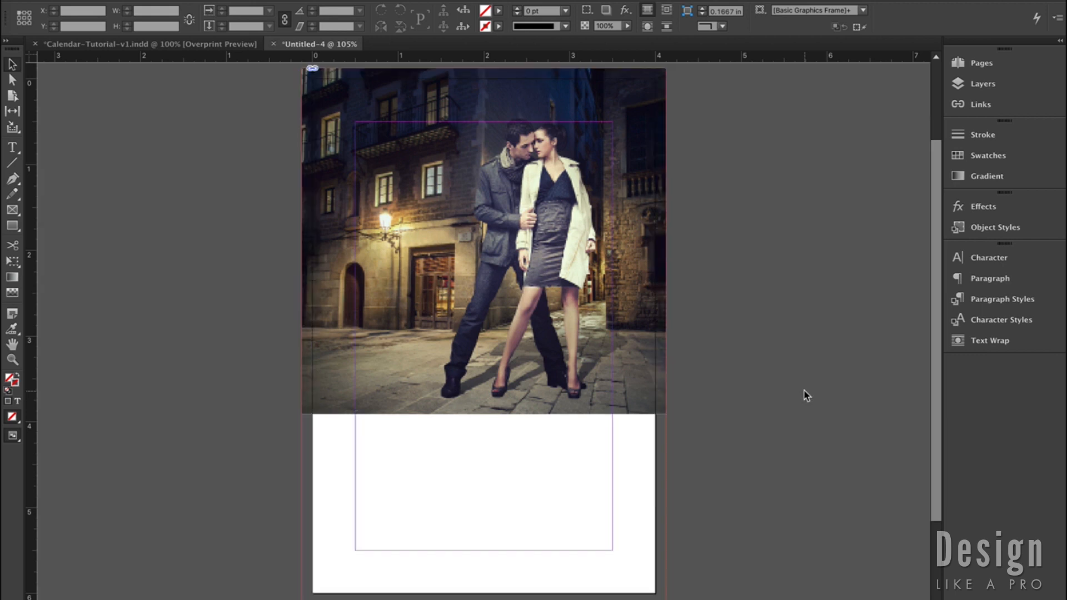
Extend the picture frame downward to about 4.195 in high, refilled proportionally with the image, and preview the trimmed page
click(645, 346)
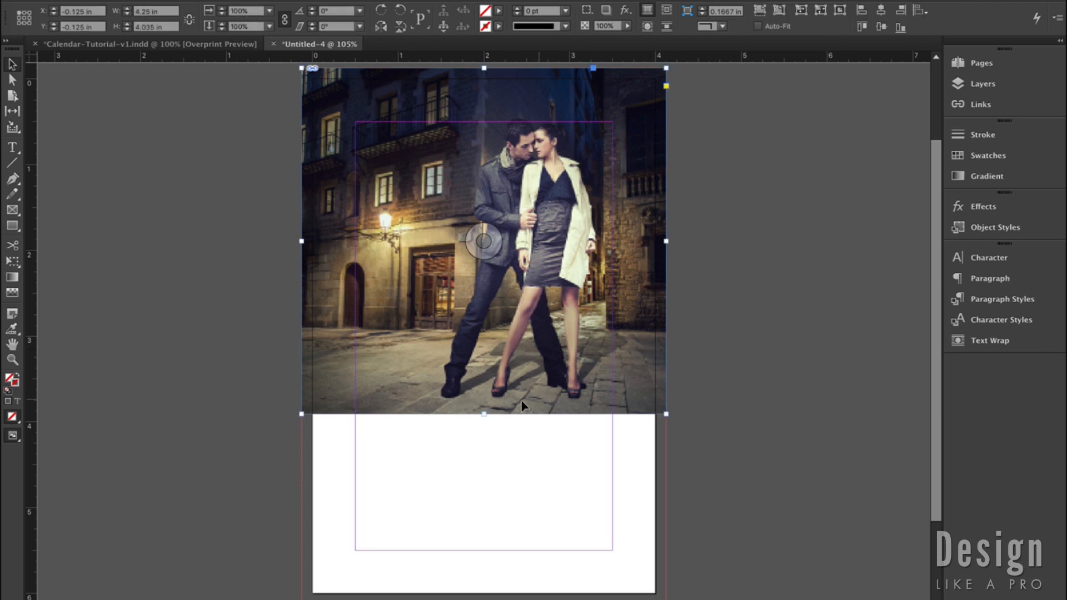
drag(483, 411, 482, 426)
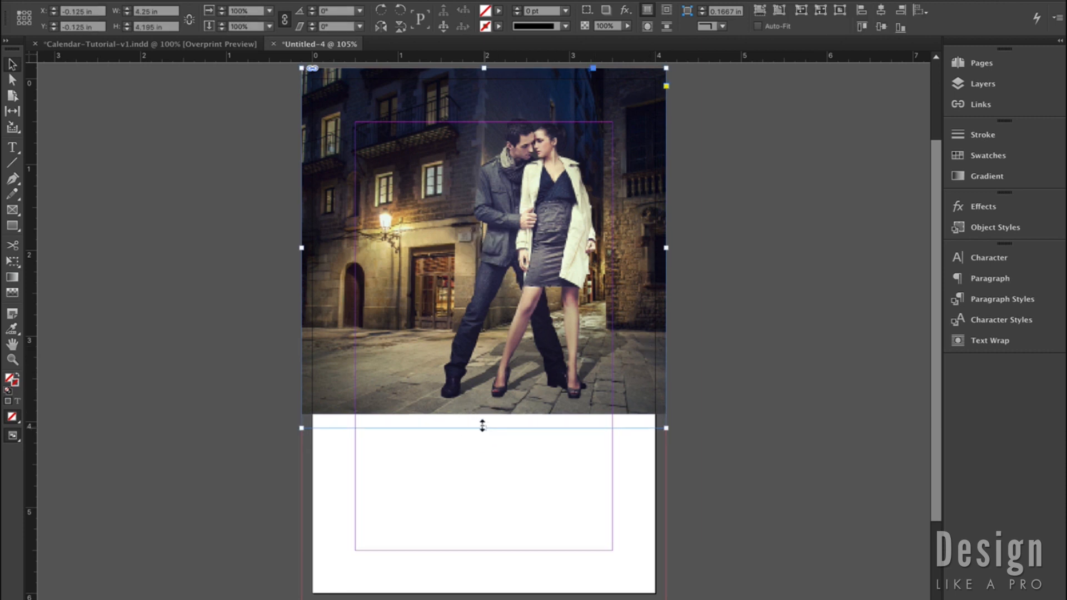
right_click(469, 389)
mouse_move(542, 389)
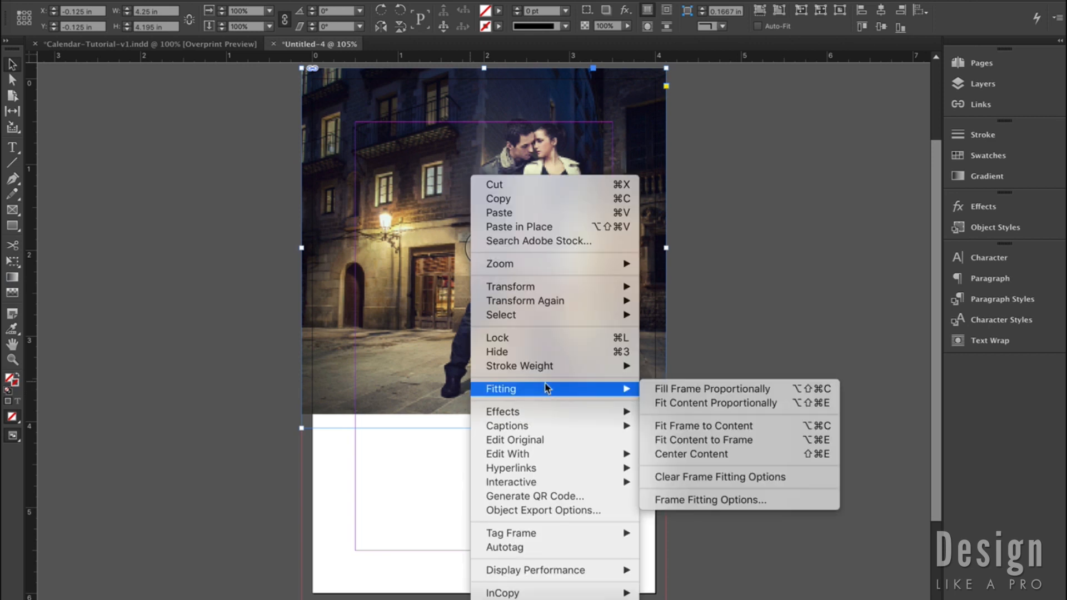
click(654, 386)
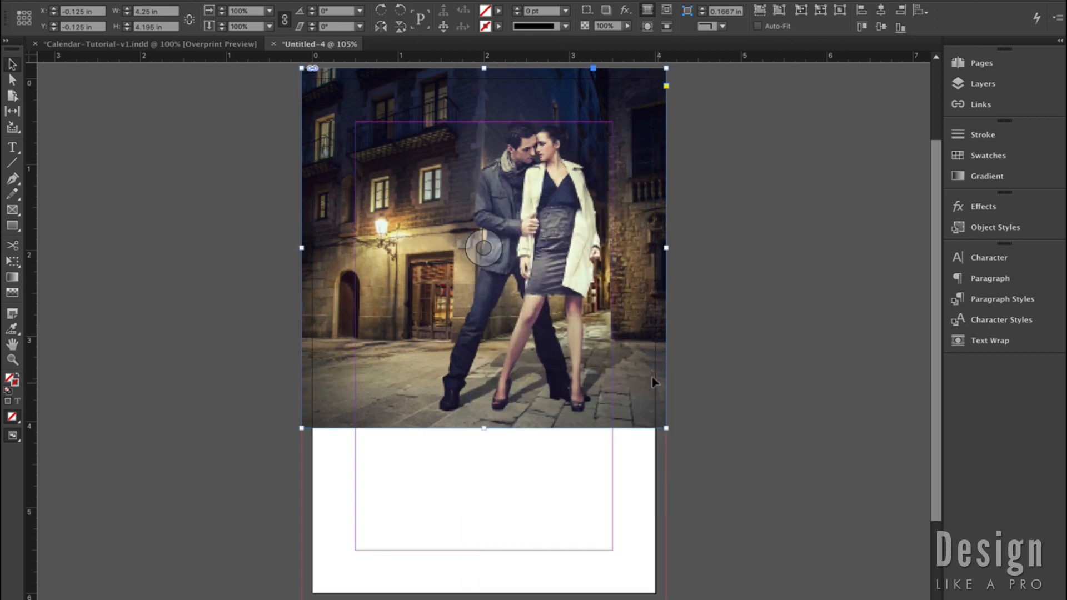
click(704, 383)
key(w)
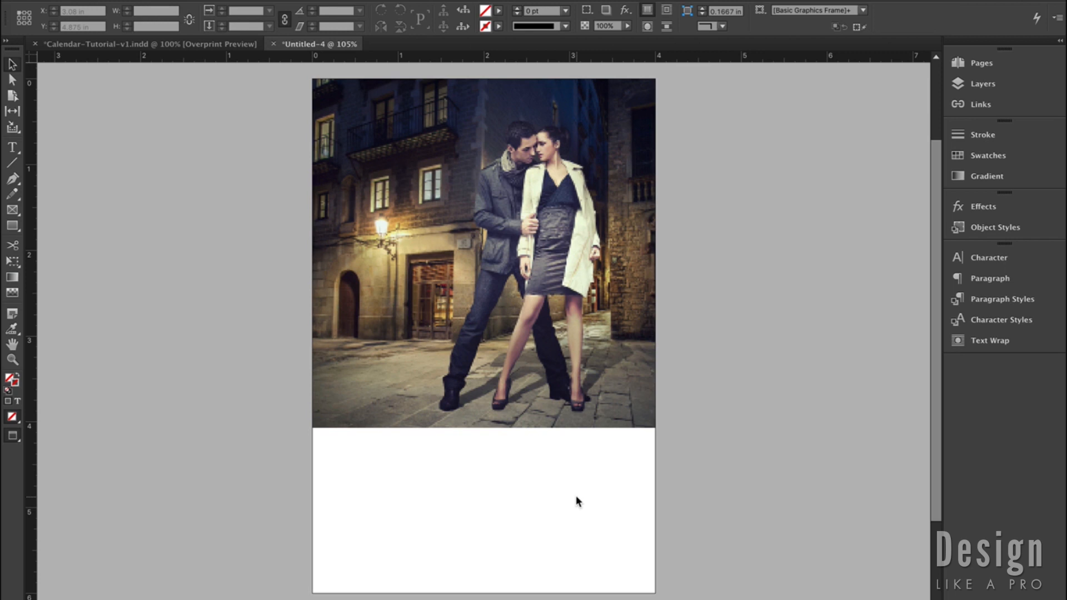
key(w)
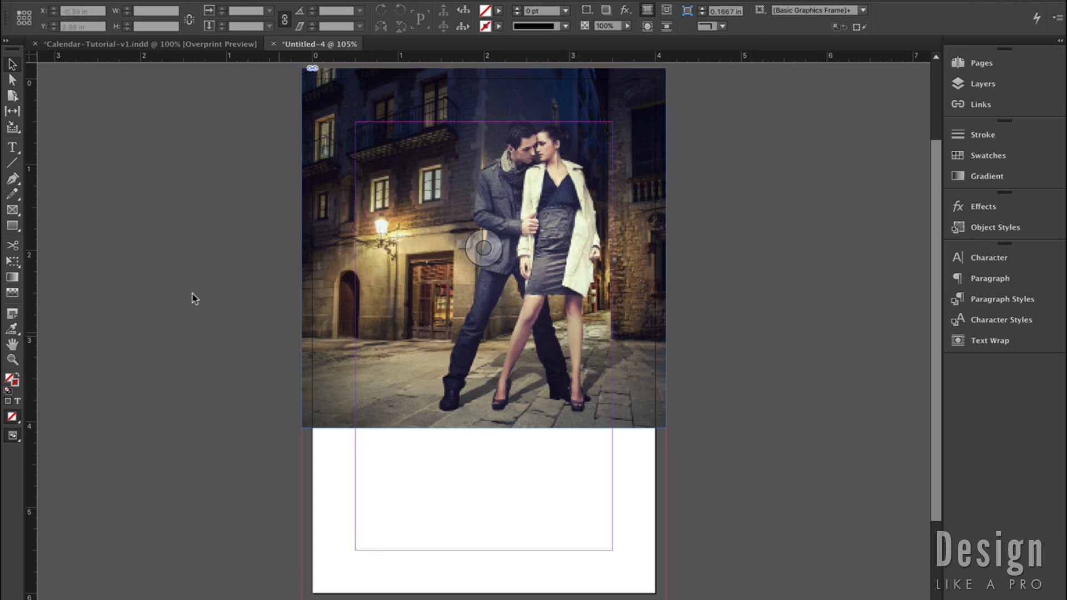
Create a text frame about 2.81 by 1.52 in on the white area below the photo and enter JAN
click(12, 147)
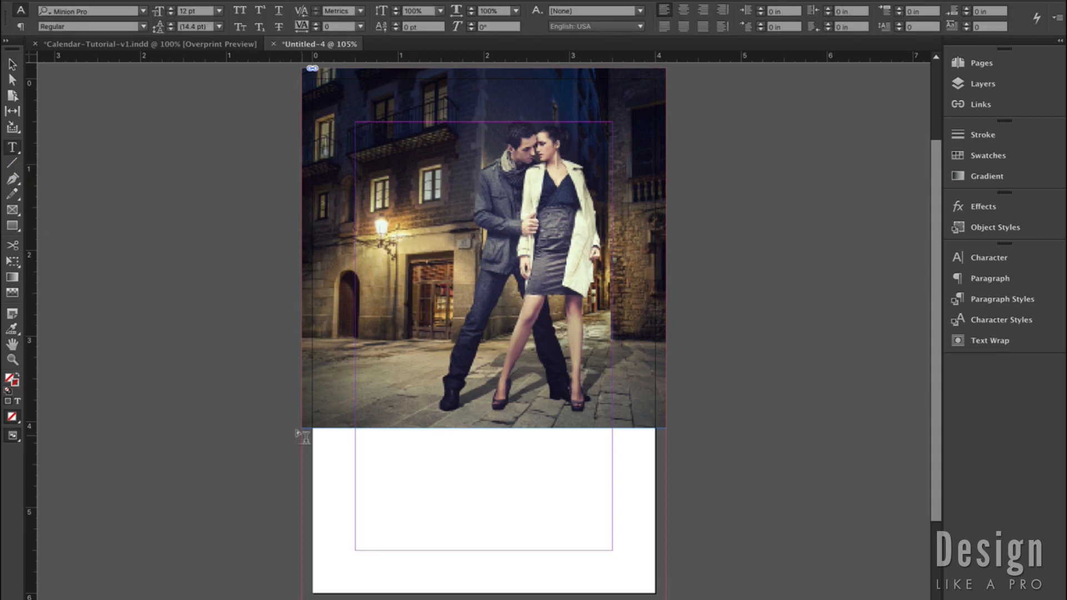
drag(321, 450, 560, 578)
text(JAN)
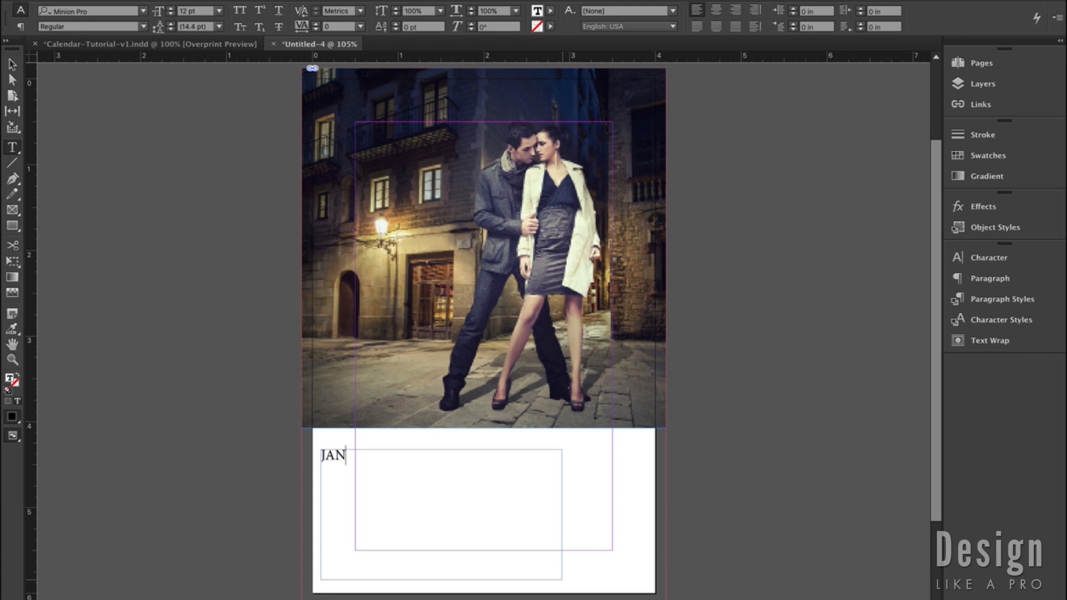
Format the JAN text as 80 pt Bebas Neue
key(ctrl+a)
click(199, 12)
double_click(199, 12)
text(8)
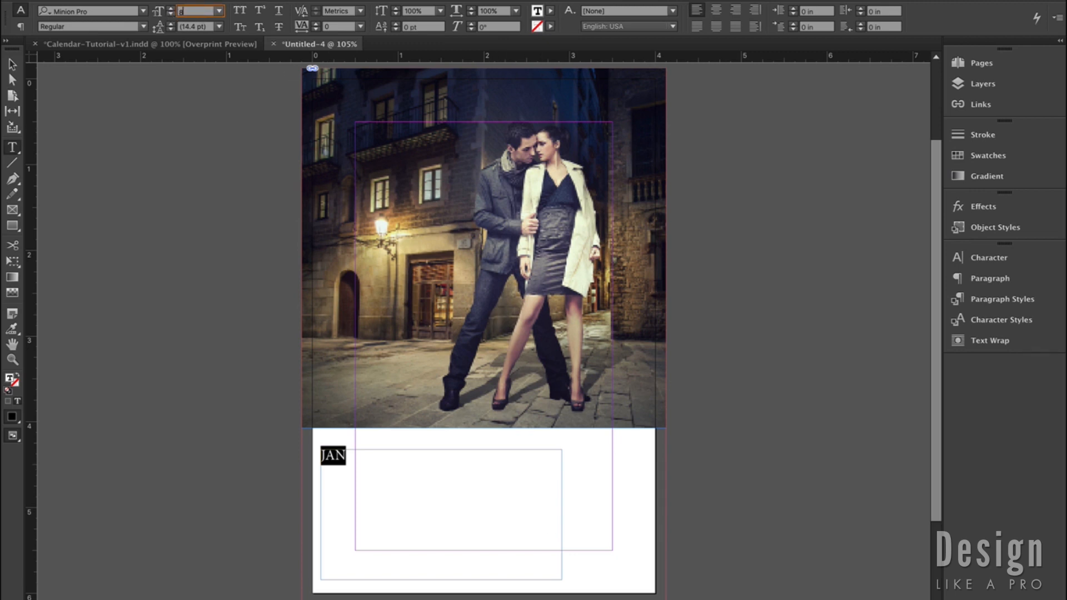
text(0)
key(Return)
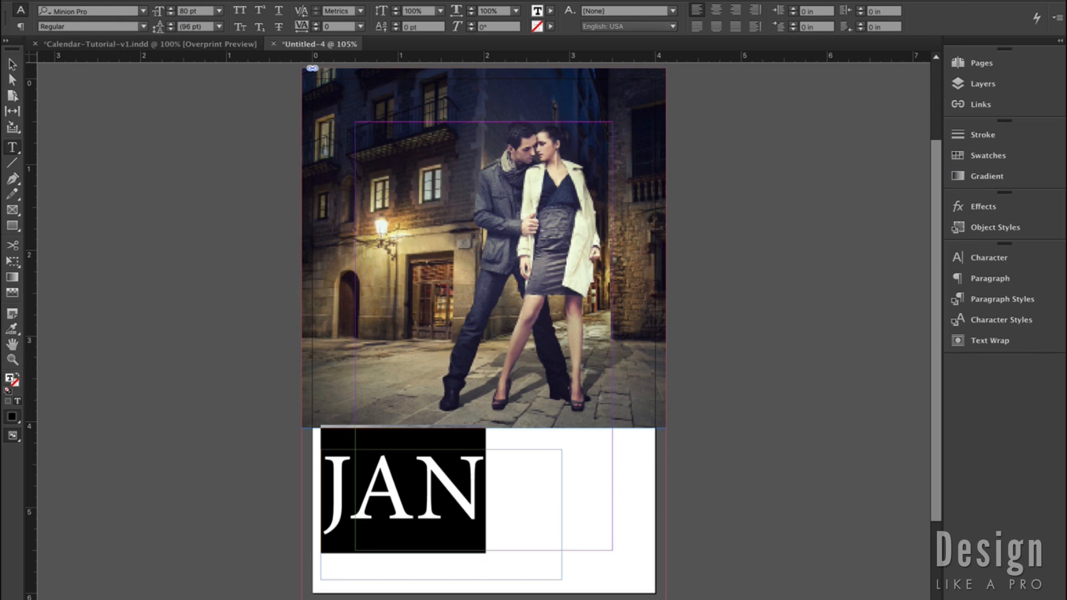
click(122, 11)
text(Bebas Neue)
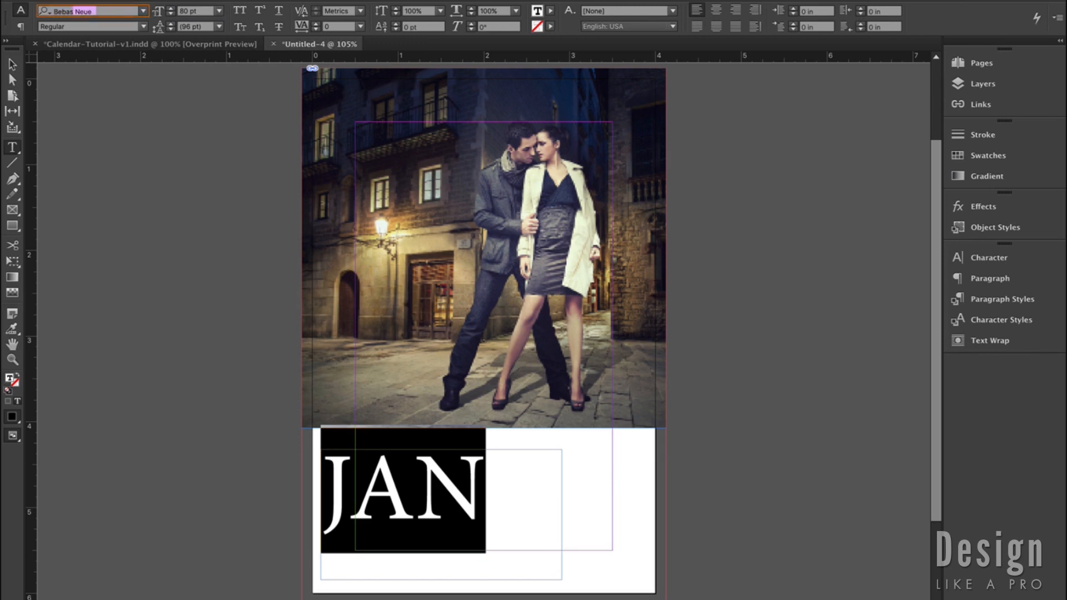
key(Return)
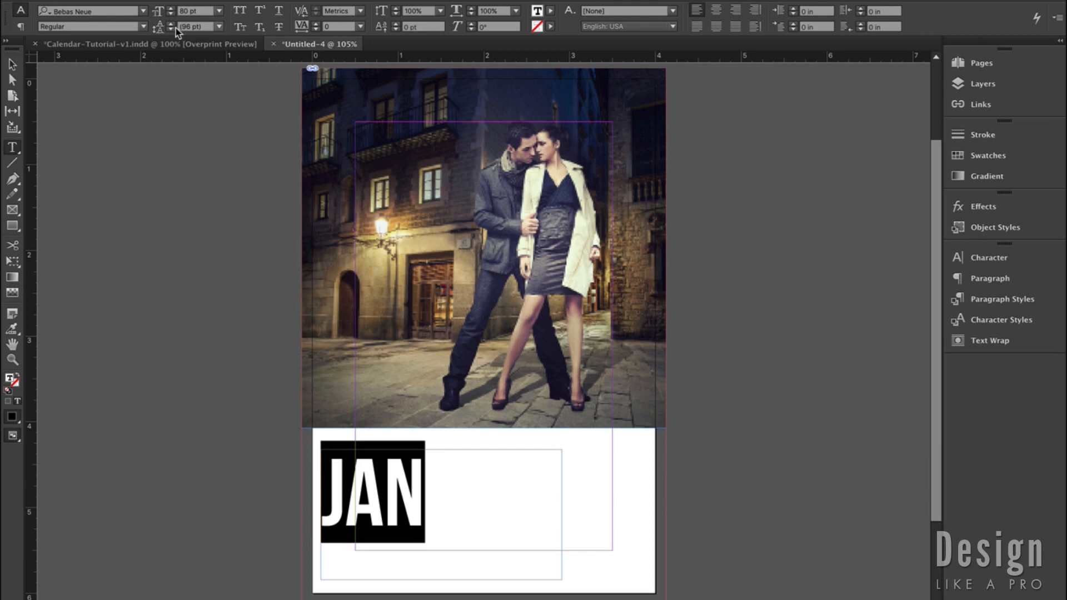
Set the tracking of the JAN text to 50 and deselect the frame
click(329, 29)
text(50)
key(Return)
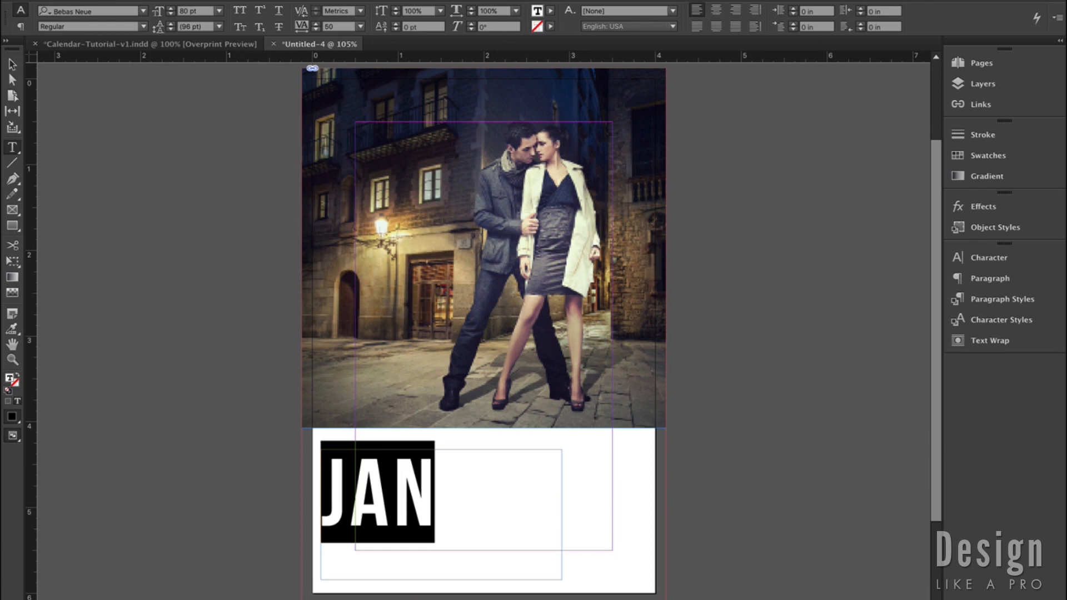
click(15, 65)
click(281, 379)
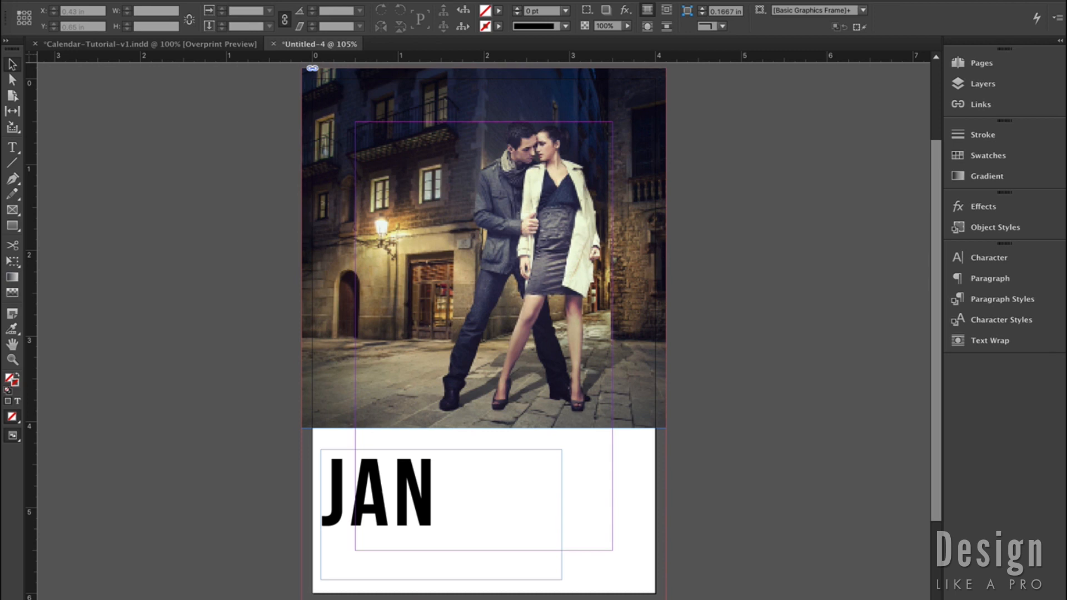
Turn on Overprint Preview and check the trimmed page without guides and bleed
click(351, 0)
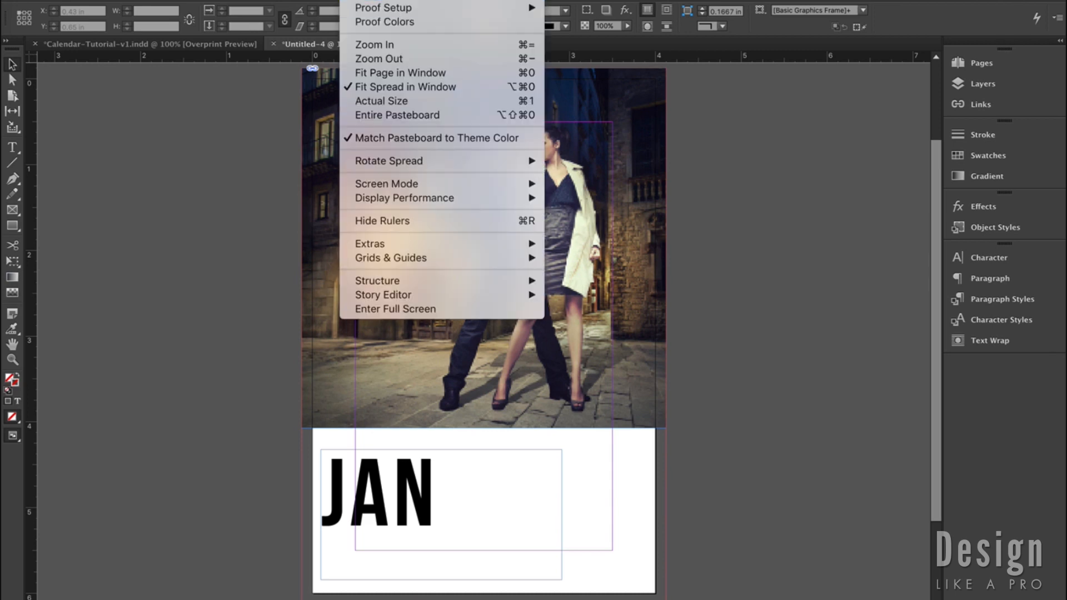
click(394, 0)
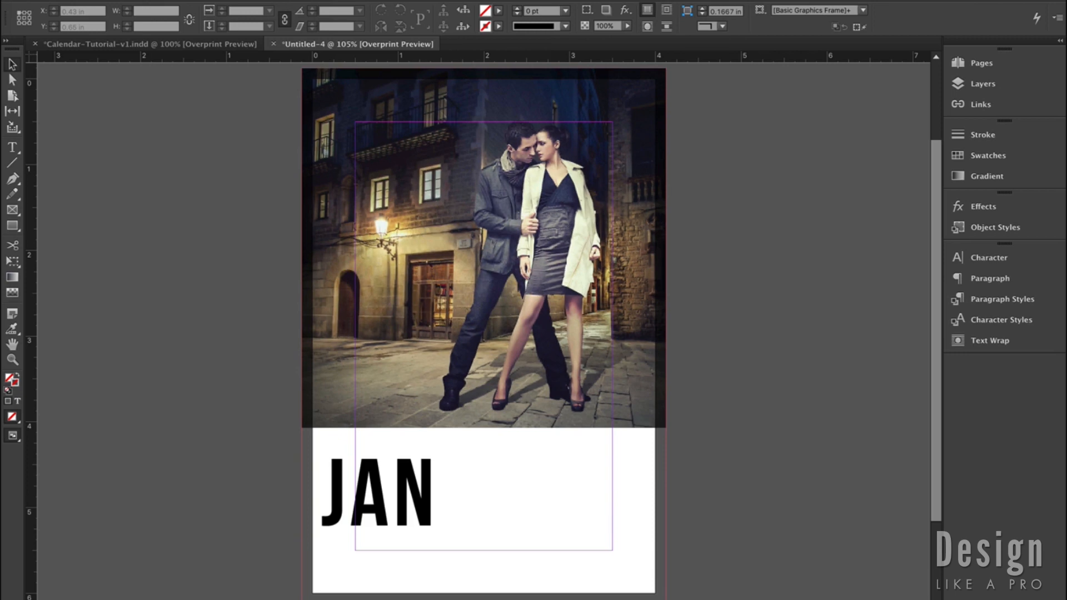
click(422, 461)
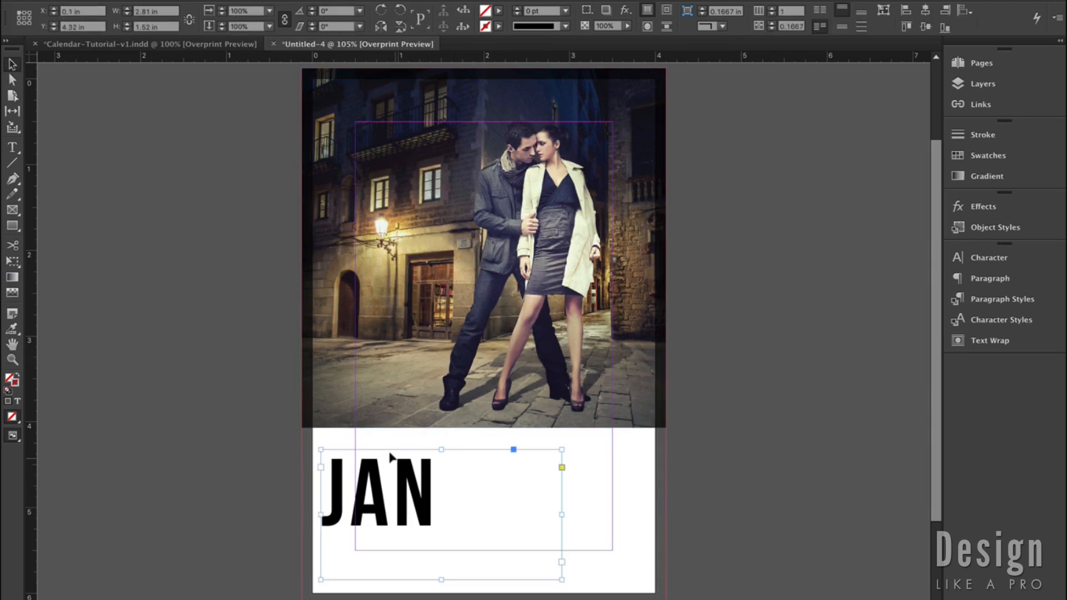
click(281, 443)
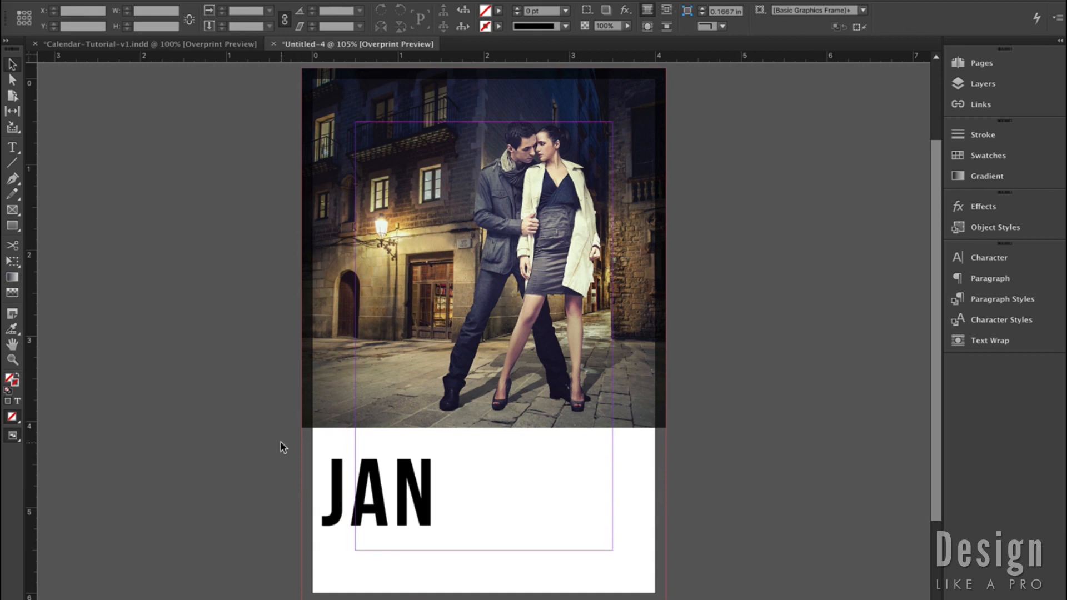
key(w)
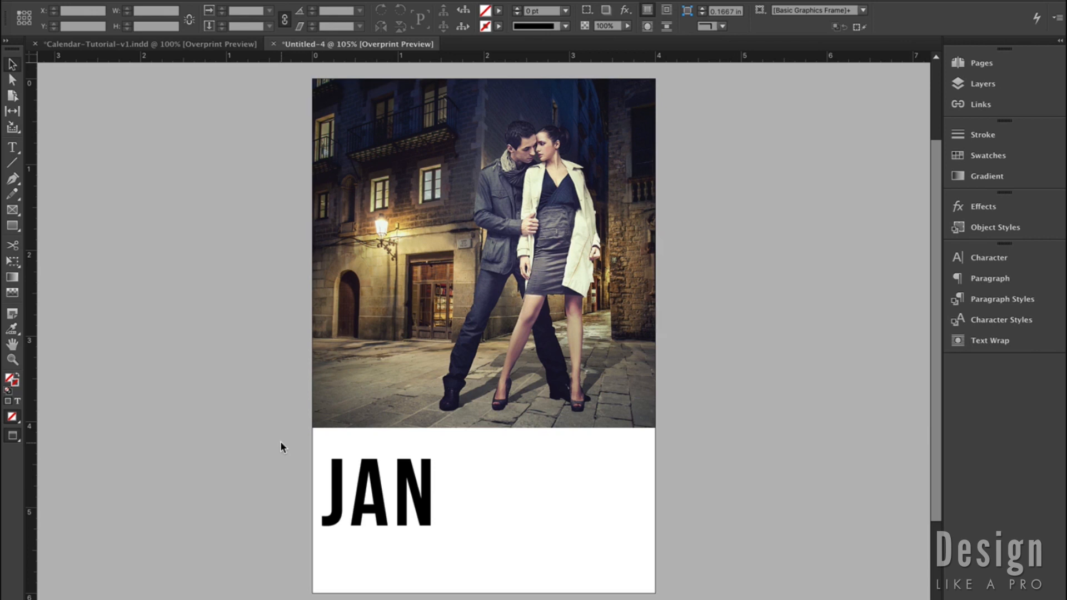
key(w)
Move the JAN frame up to about Y 4.18 in and shrink it around the text to about 1.43 by 1.10 in
click(345, 493)
key(shift+Up)
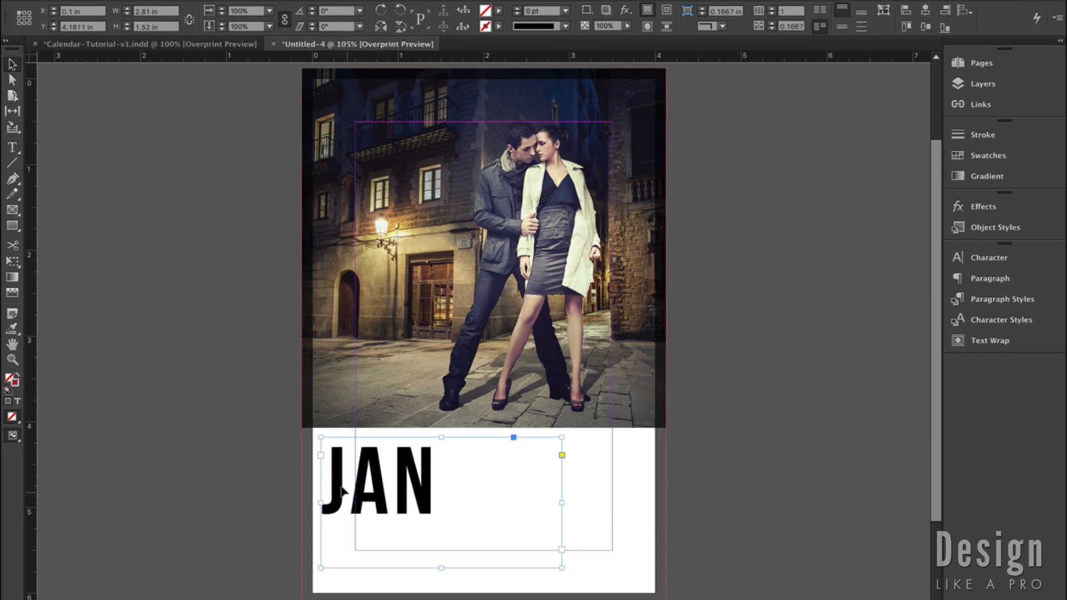
drag(562, 567, 431, 538)
click(468, 535)
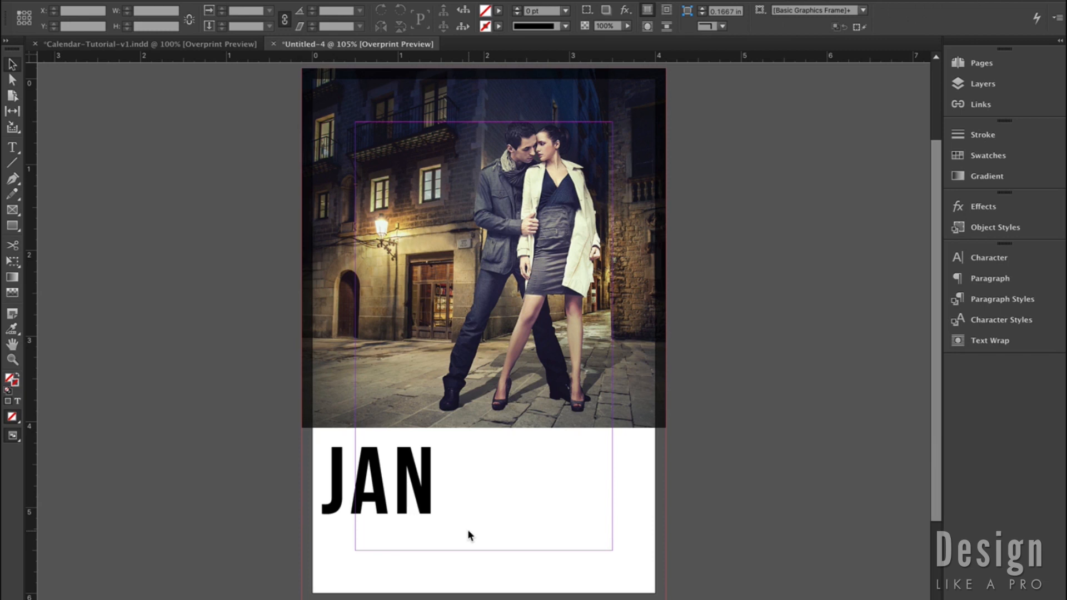
Nudge the JAN frame right and up to about X 0.32 in, Y 4.13 in
click(416, 503)
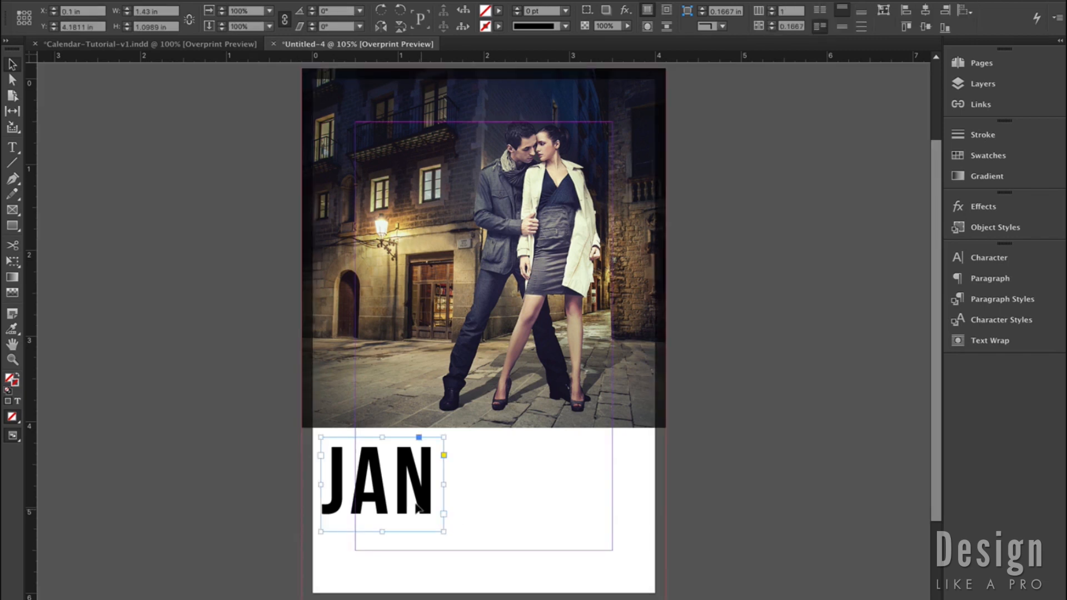
key(shift+Right)
key(Right)
key(Right)
key(Right)
key(Right)
key(Right)
key(Right)
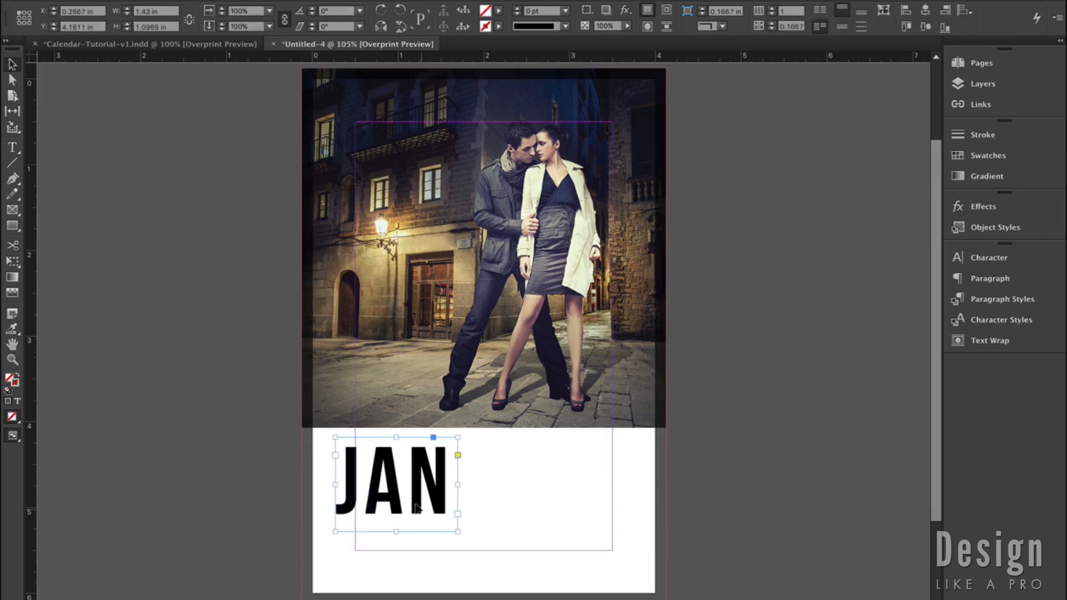
key(Up)
key(Up)
key(Up)
key(Up)
key(Up)
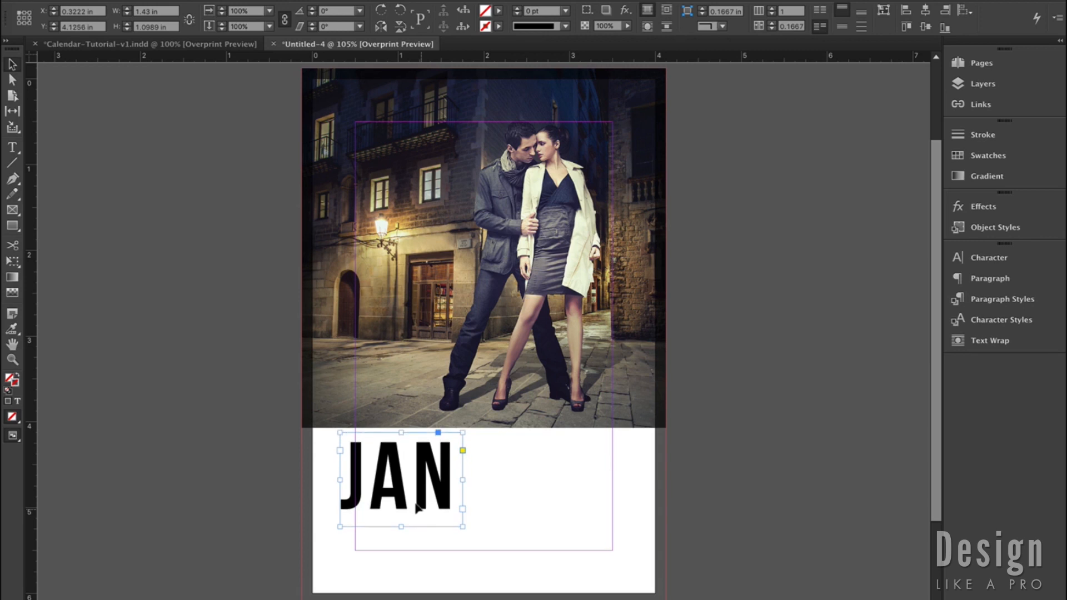
Nudge the JAN frame further so its left edge meets the margin guide, at about X 0.50 in, Y 4.11 in
key(shift+Right)
key(shift+Right)
key(shift+Right)
key(shift+Left)
key(Left)
key(Left)
key(Left)
key(Left)
key(Left)
key(Left)
key(Left)
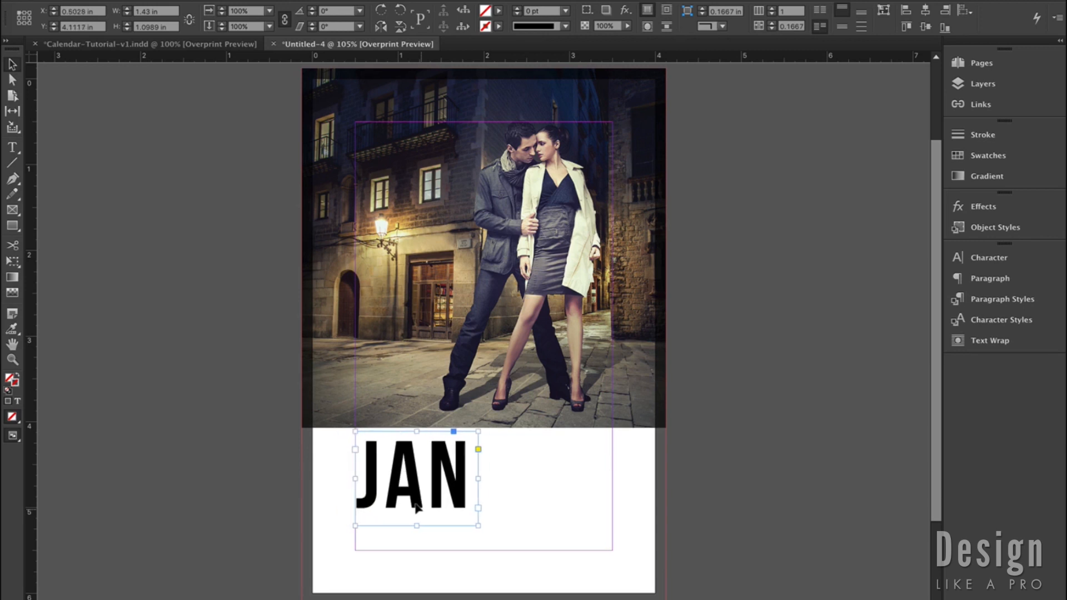
Nudge the JAN frame back slightly past the left margin guide and preview the trimmed page
key(shift+Left)
key(Left)
key(Left)
key(Left)
key(Left)
click(430, 537)
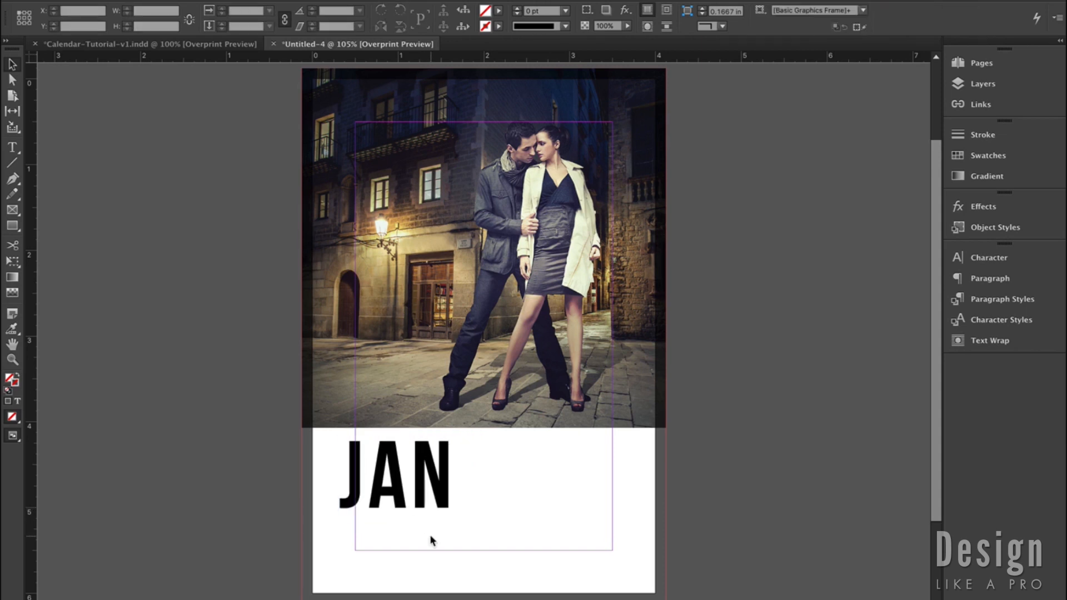
key(w)
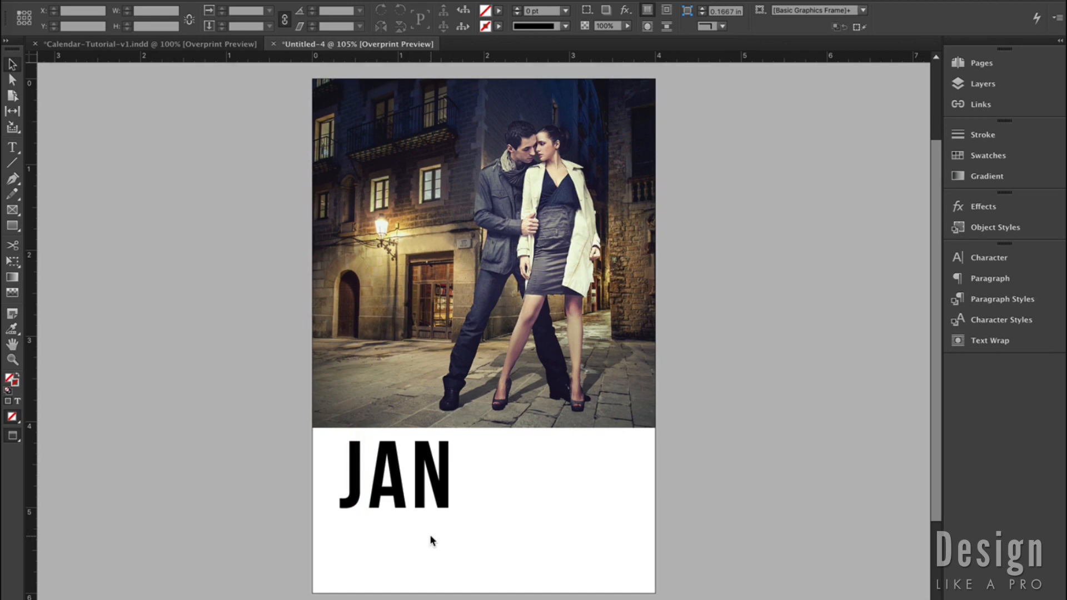
key(w)
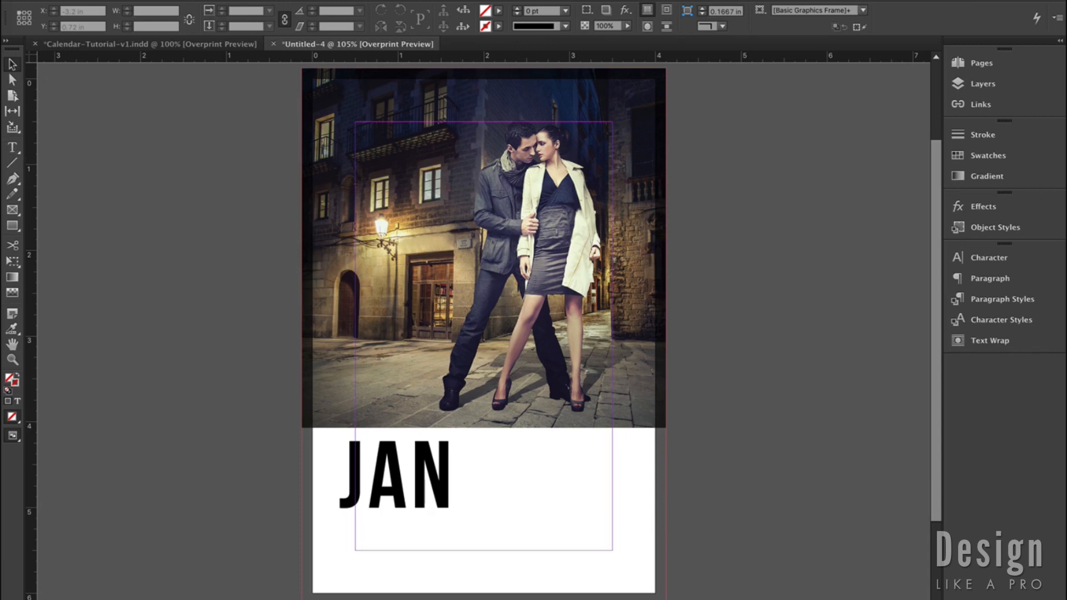
Create a Basic Table with 6 body rows and 7 columns in a frame about 2.15 by 1.69 in beside JAN
click(315, 0)
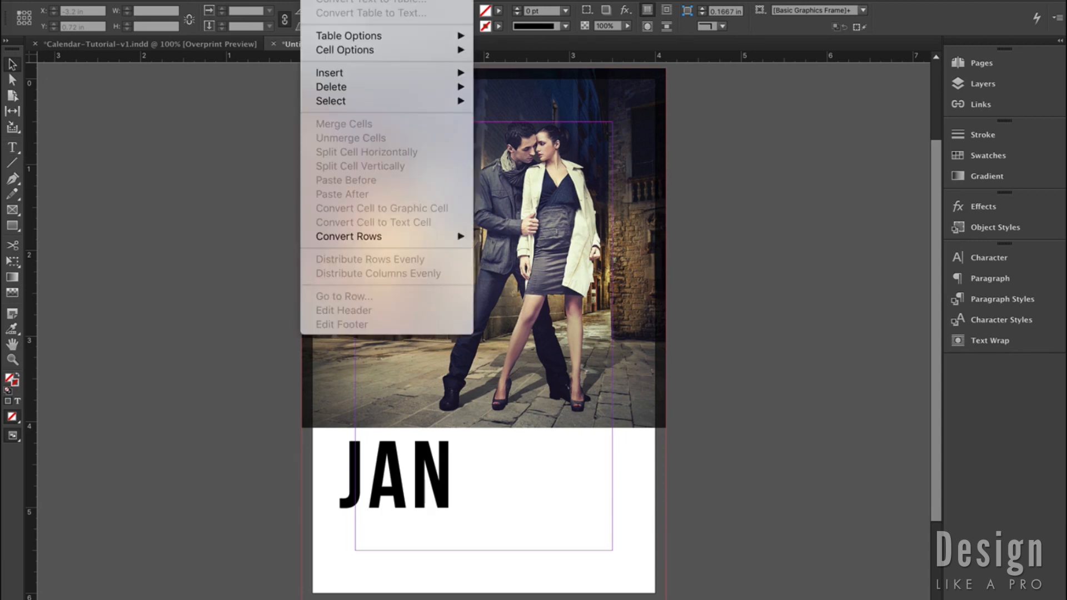
click(345, 0)
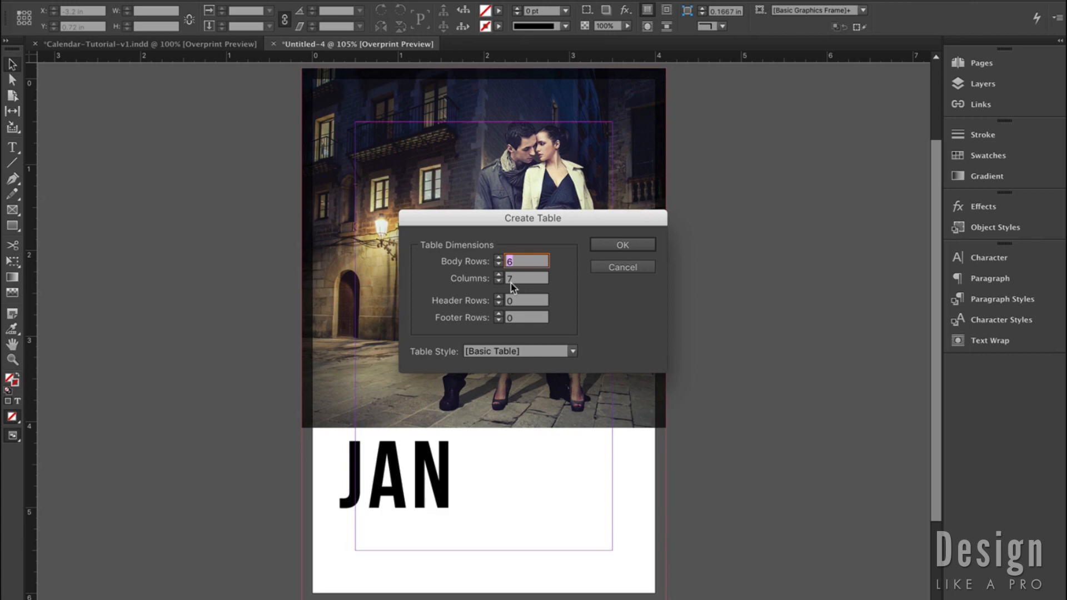
click(619, 245)
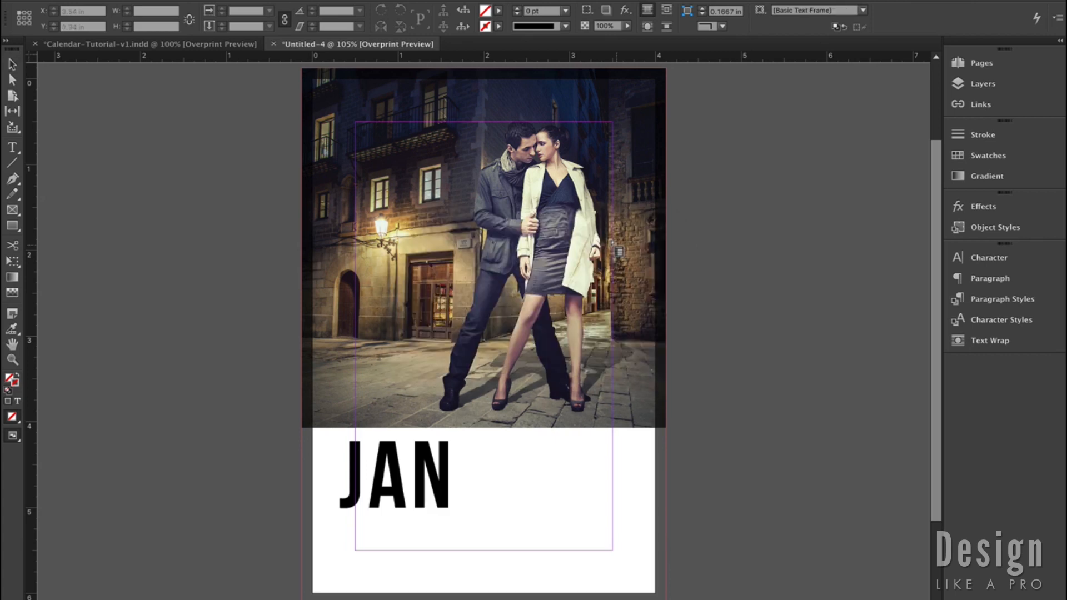
drag(461, 439, 619, 586)
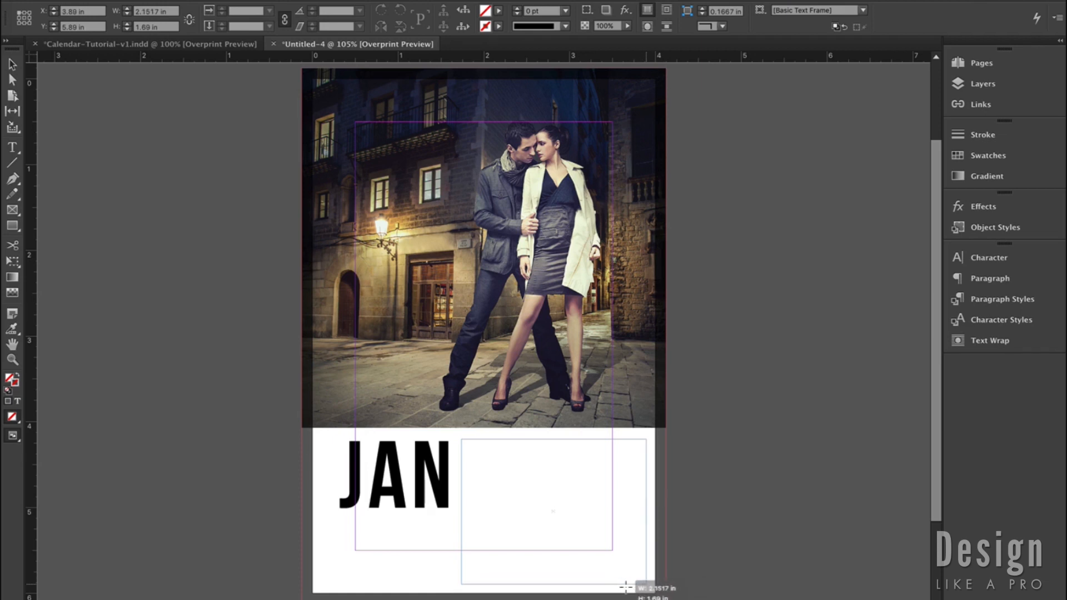
drag(625, 586, 643, 578)
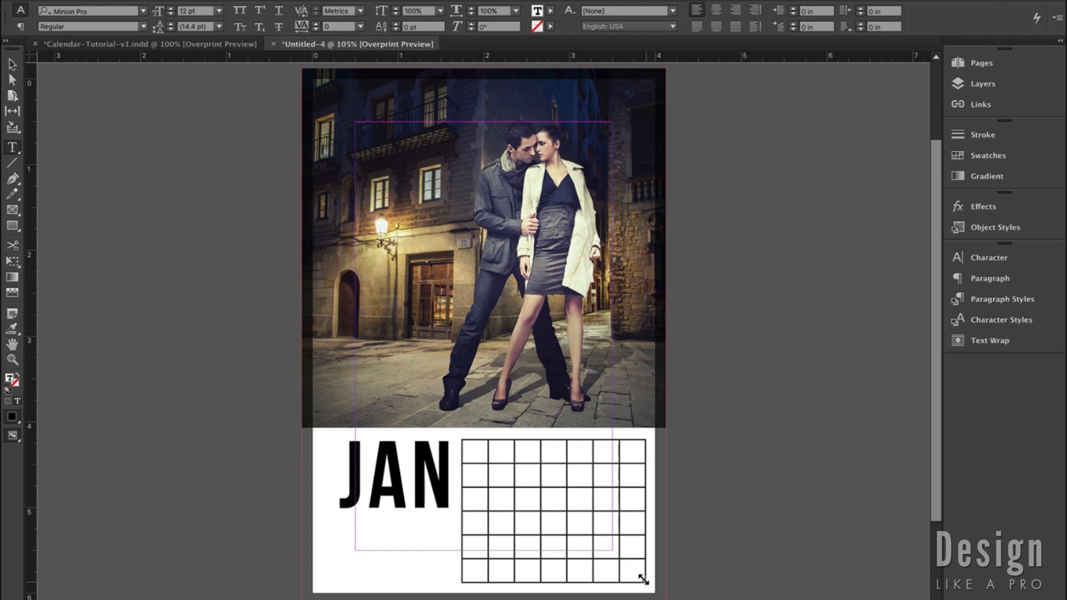
Fill the table's first row with the weekday initials S, M, T, W, T, F, S
text(S)
key(Tab)
text(M)
key(Tab)
text(T)
key(Tab)
text(W)
key(Tab)
text(T)
key(Tab)
text(F)
key(Tab)
text(S)
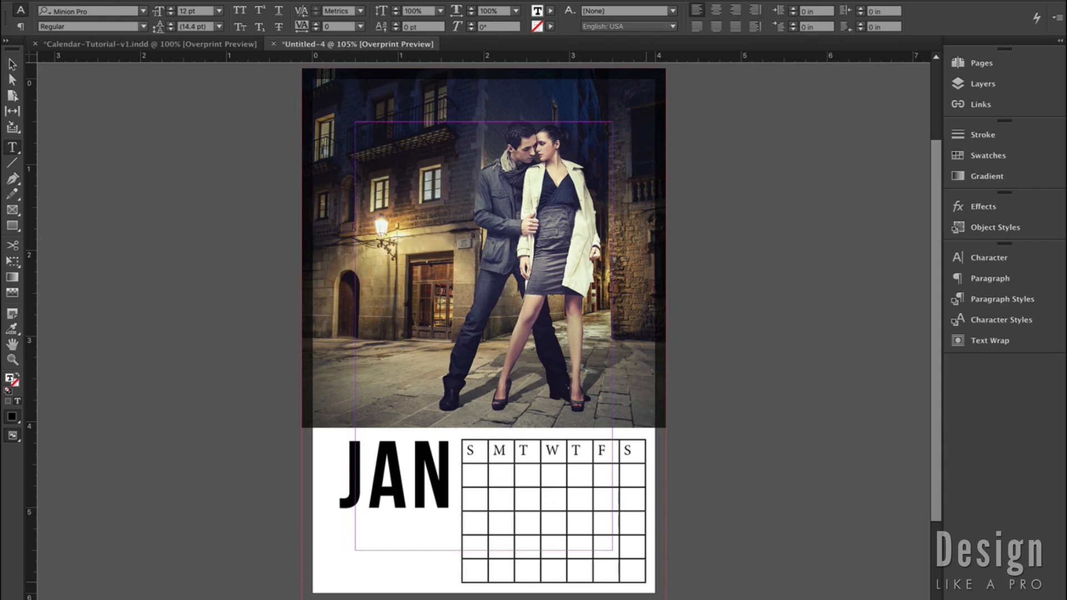
Enter the dates 1 to 30 in consecutive table cells, starting with 1 under Friday in the second row
key(Tab)
text(1)
key(Tab)
text(2	3	4	5	6	7	8	9	10	11	12	13	14	15	1)
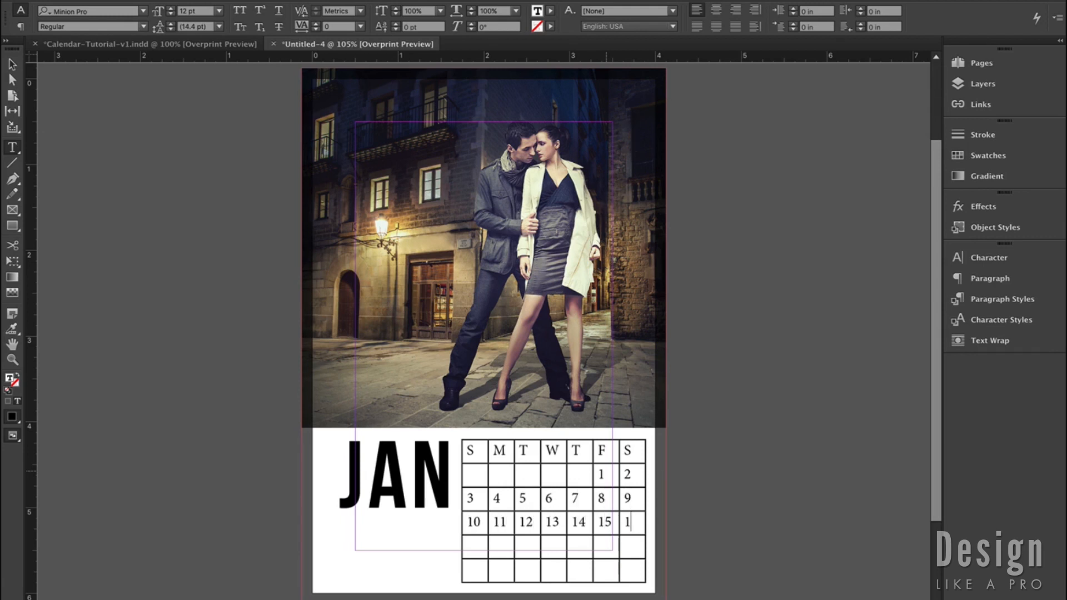
text(6	17	18	19	20	21	22	23	24	25	26	27	28	29	30)
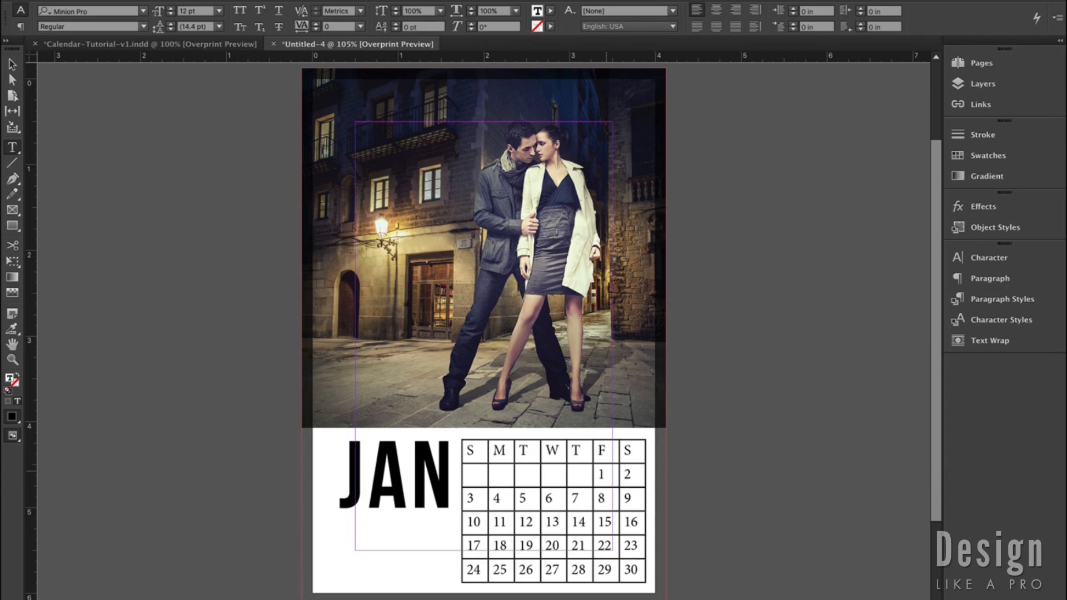
Extend the table's text frame downward to about 2.32 in high to make room for the extra row
scroll(484, 327, down, 1)
scroll(483, 328, down, 4)
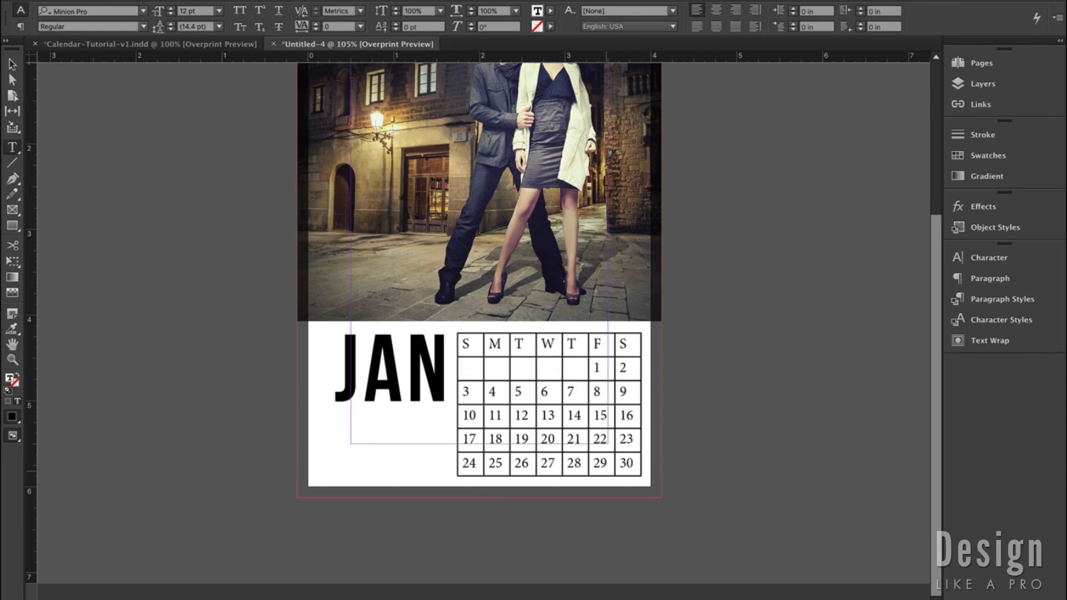
click(13, 65)
click(533, 477)
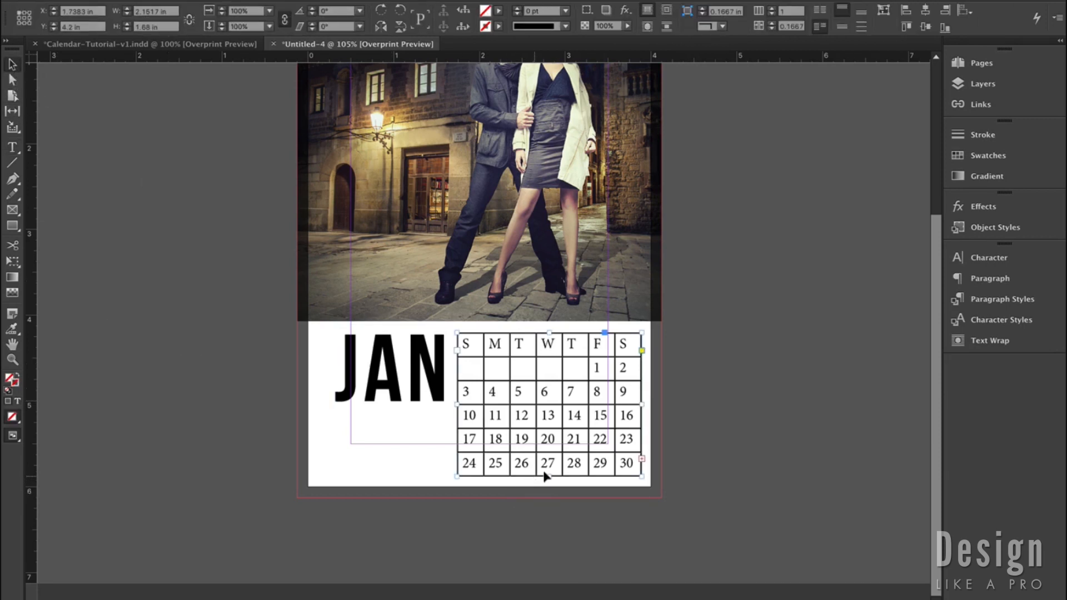
drag(545, 476, 546, 530)
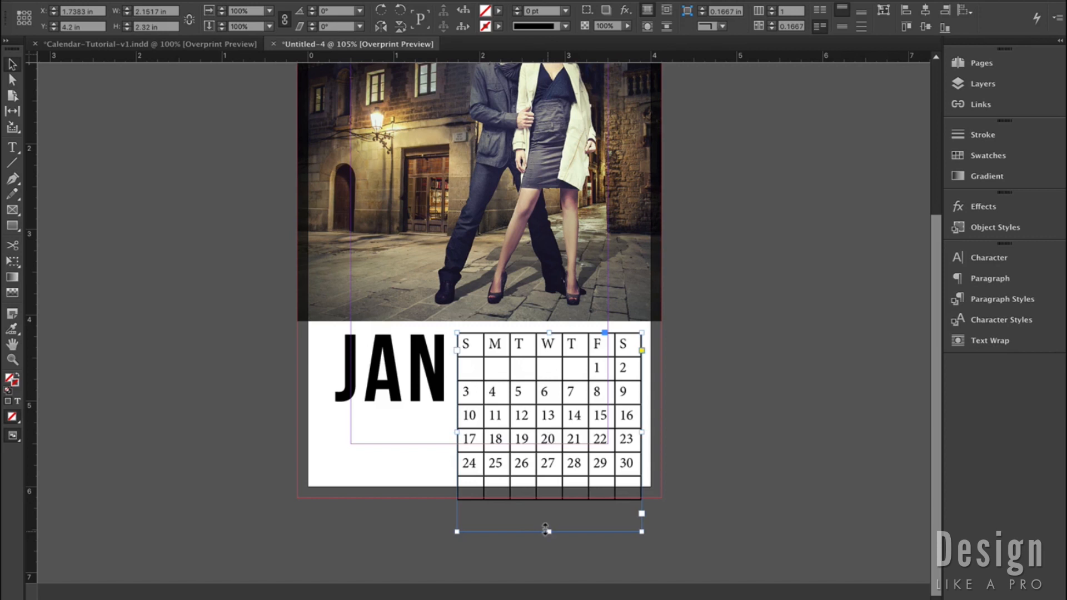
Enter 31 in the first cell of the last table row and deselect the table
double_click(463, 481)
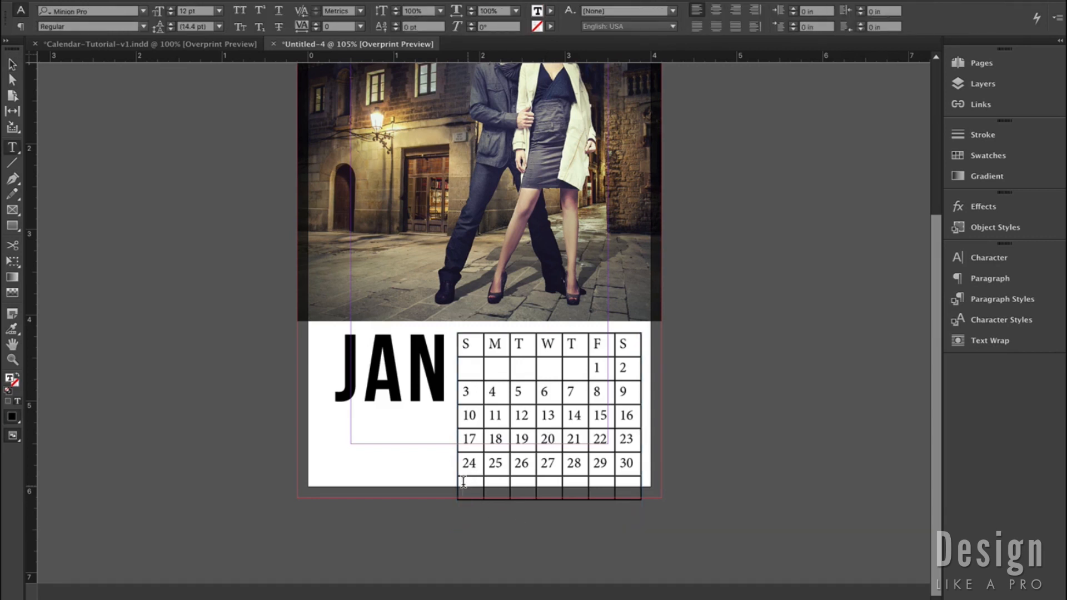
text(31)
click(12, 65)
click(766, 454)
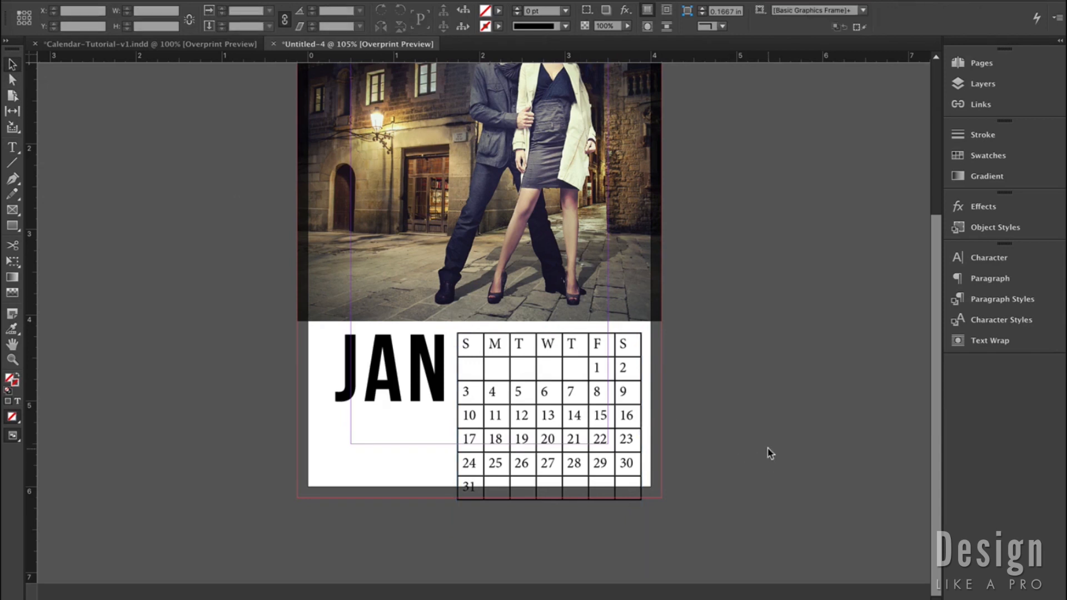
Set the text in all table cells to Museo Sans Rounded at 9 pt
key(w)
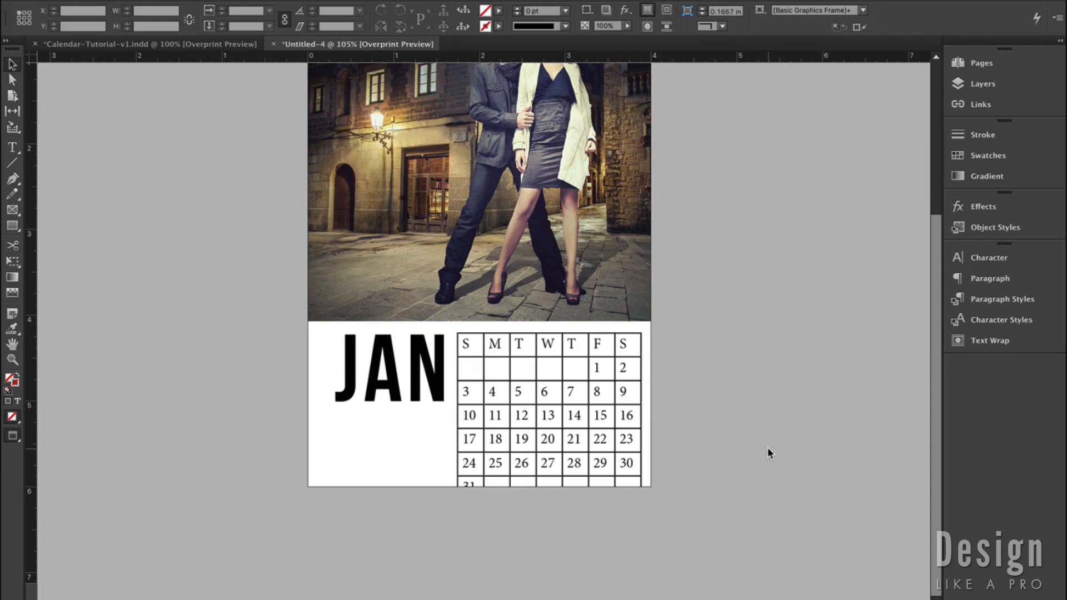
key(w)
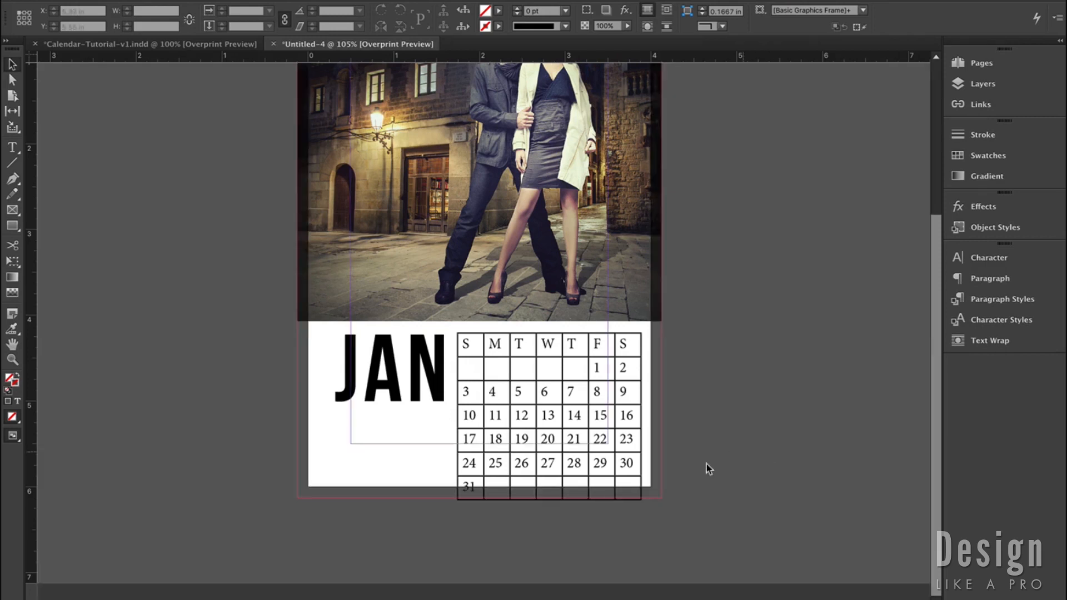
double_click(622, 483)
drag(622, 482, 468, 345)
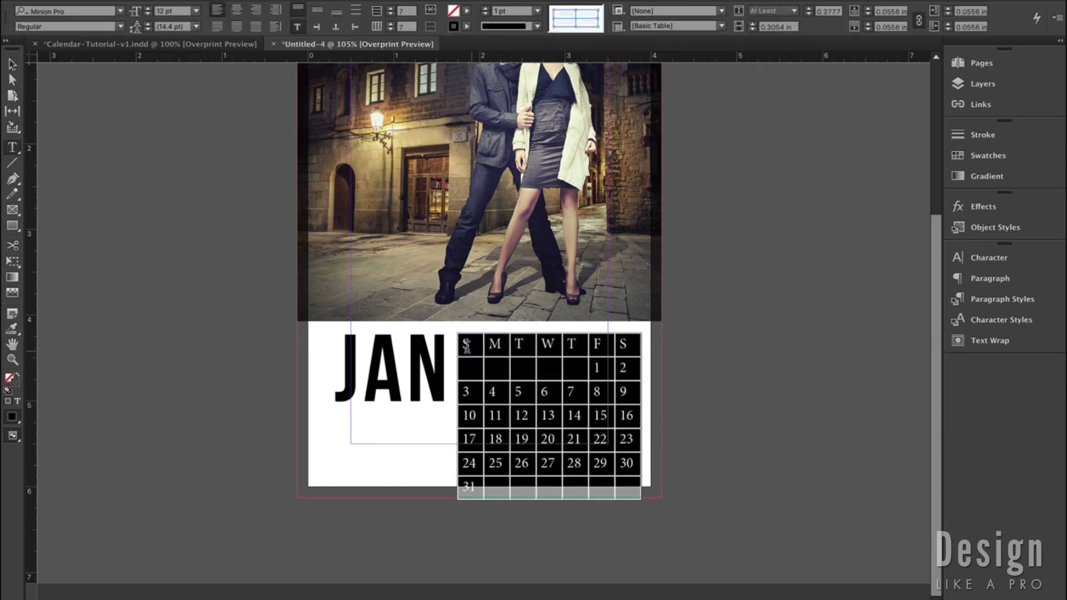
click(89, 15)
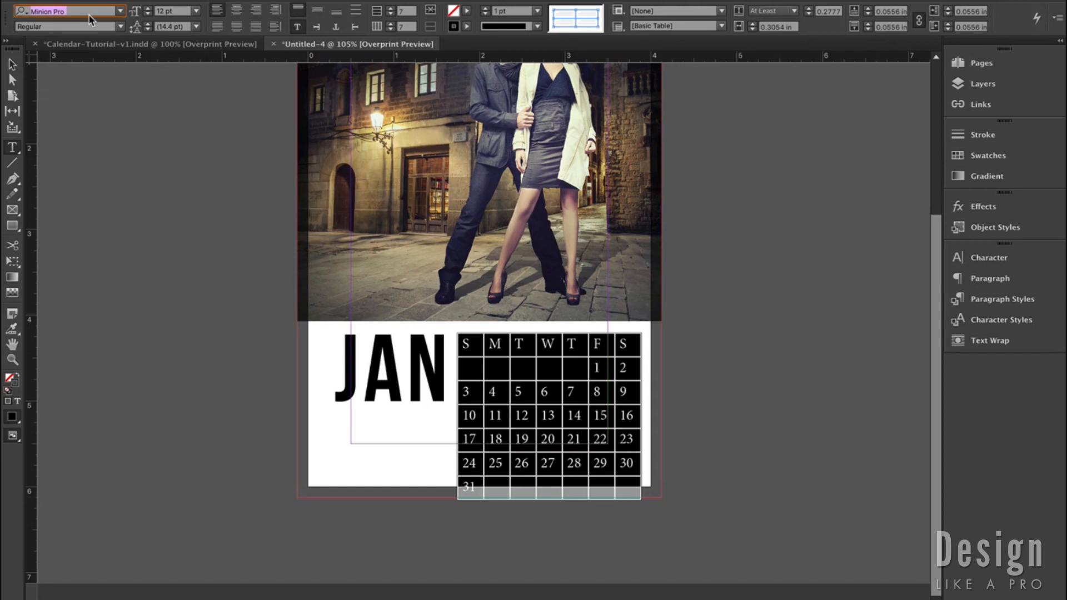
text(Museo Sans Rounded)
key(Return)
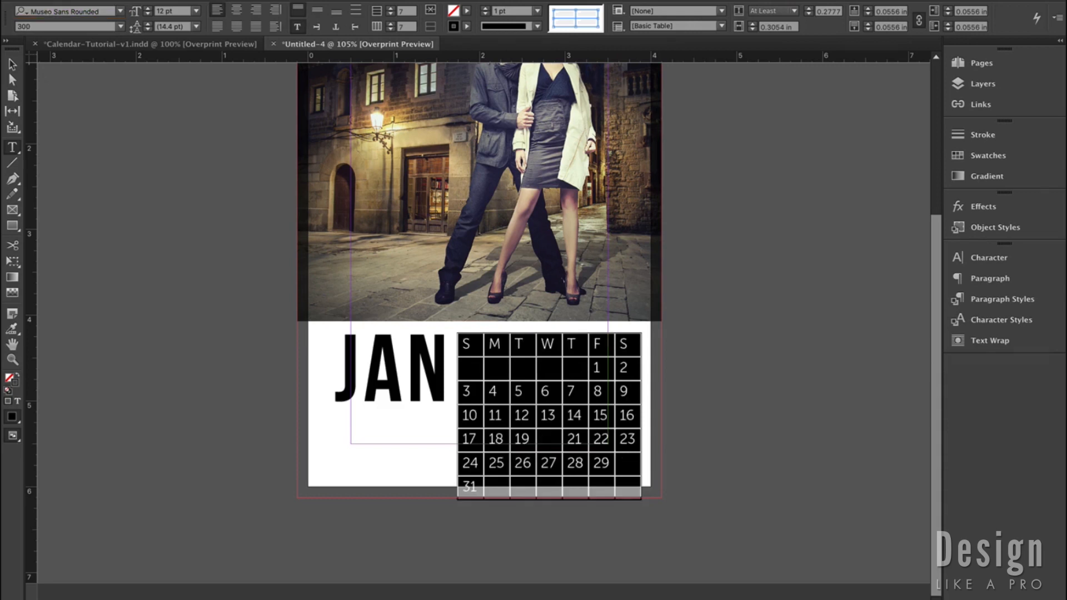
click(151, 12)
text(9)
key(Return)
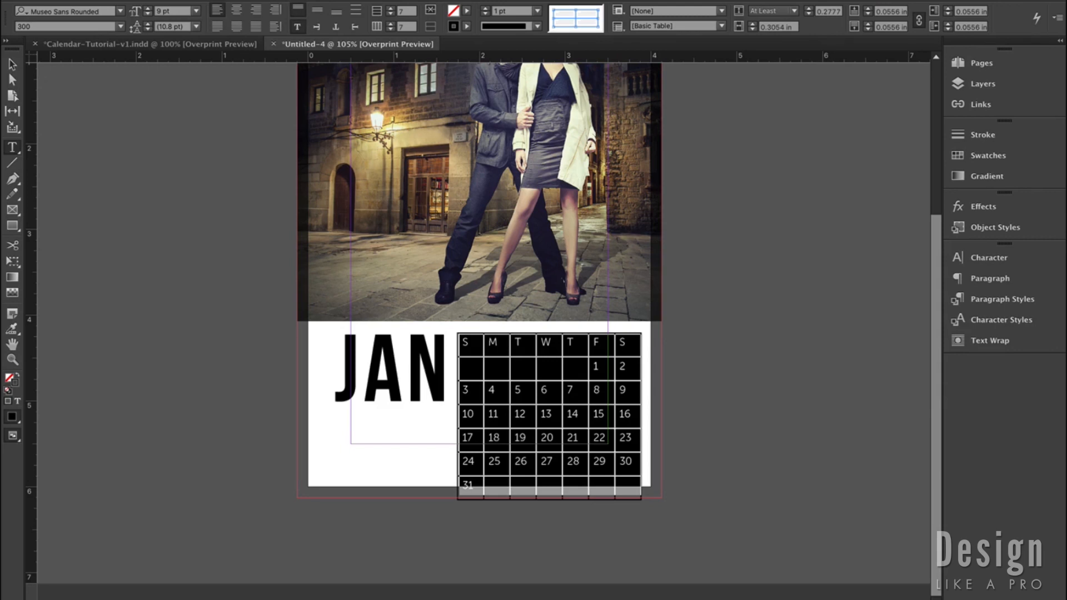
Center the text horizontally and vertically within all table cells
click(236, 9)
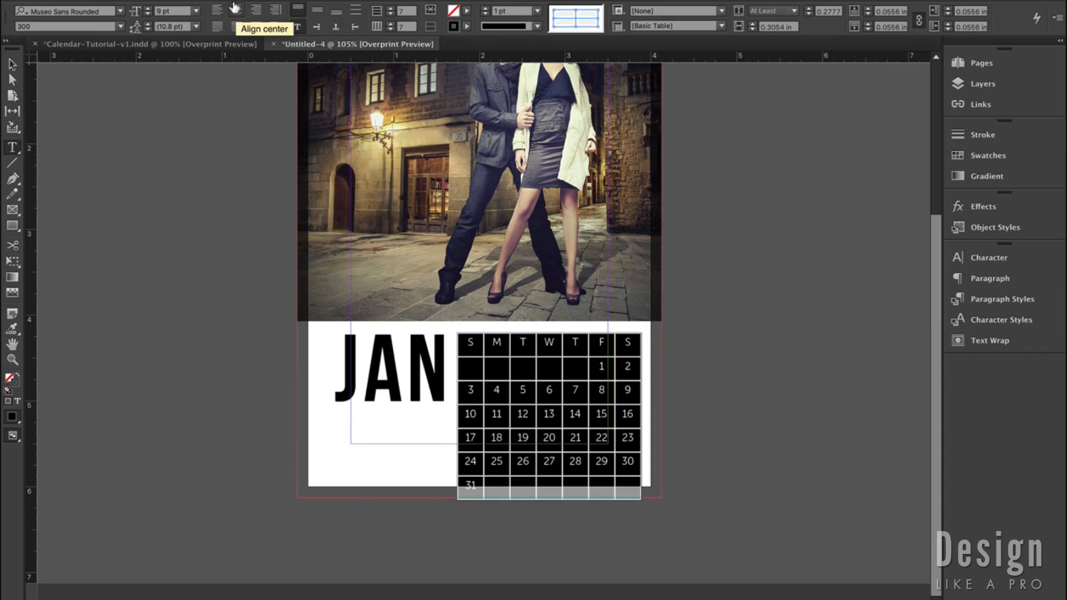
click(320, 12)
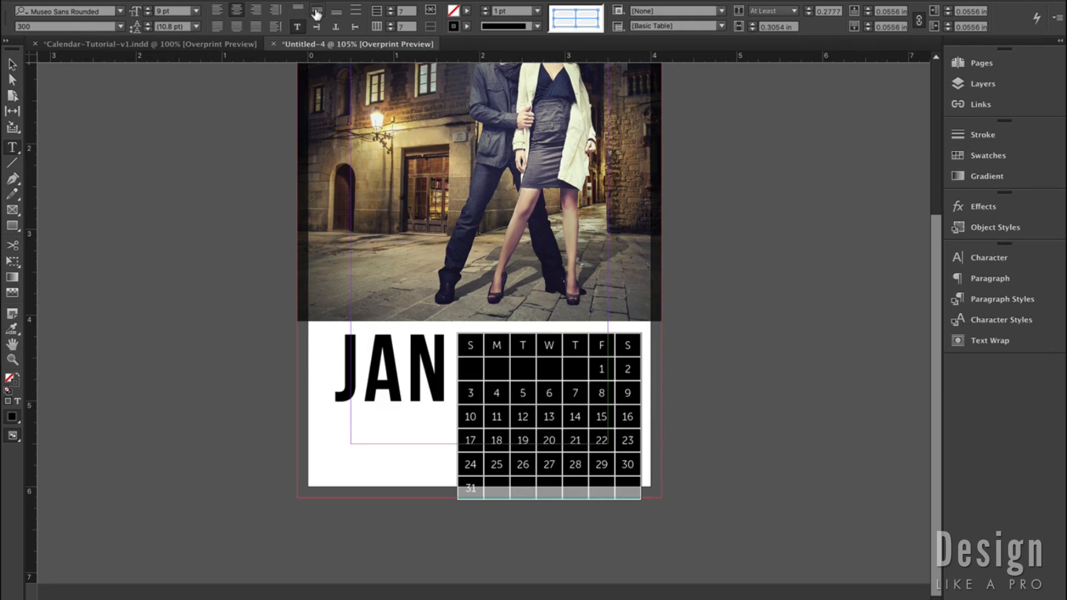
click(317, 13)
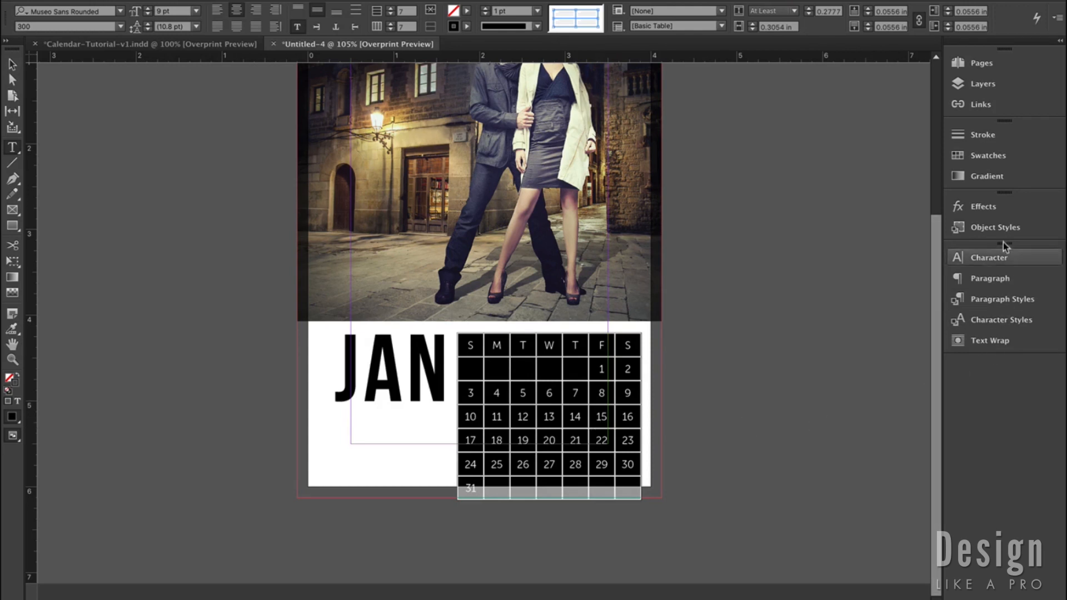
Color all the table text with the cyan C=100 M=0 Y=0 K=0 swatch
click(999, 153)
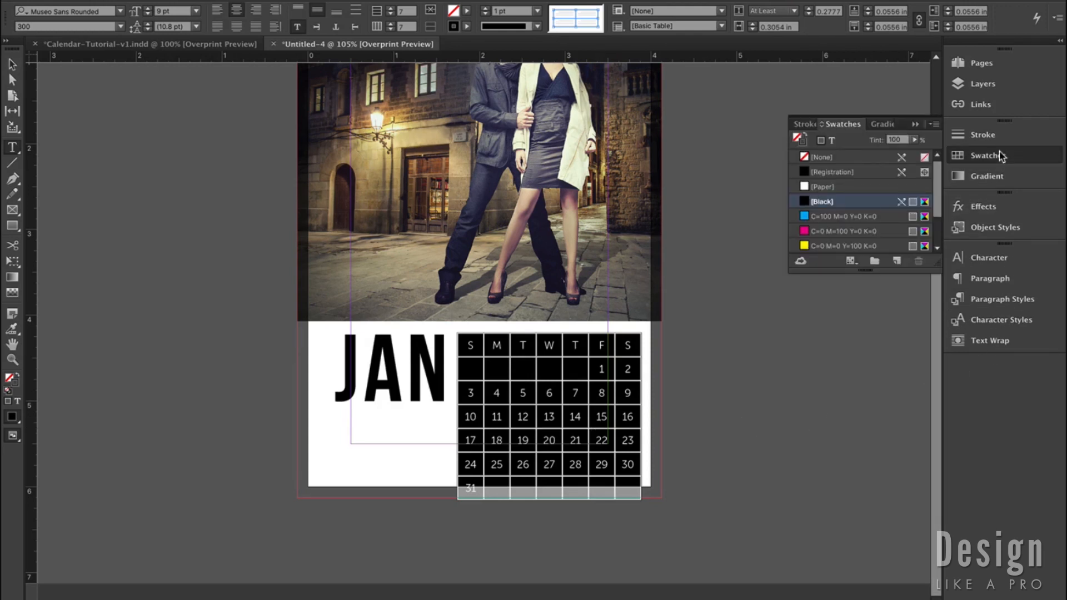
click(832, 142)
click(829, 216)
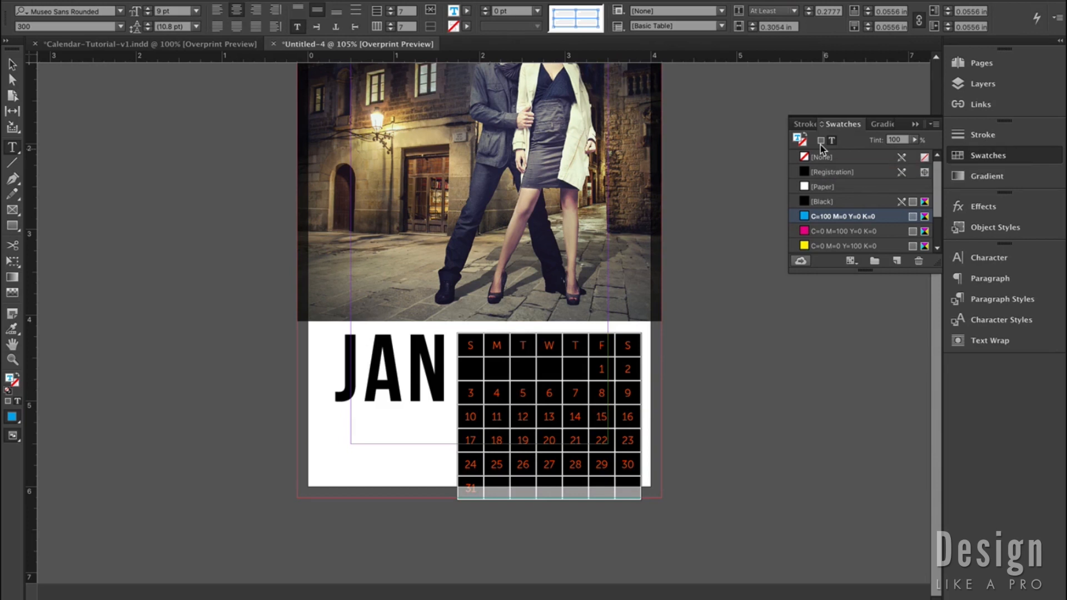
click(832, 140)
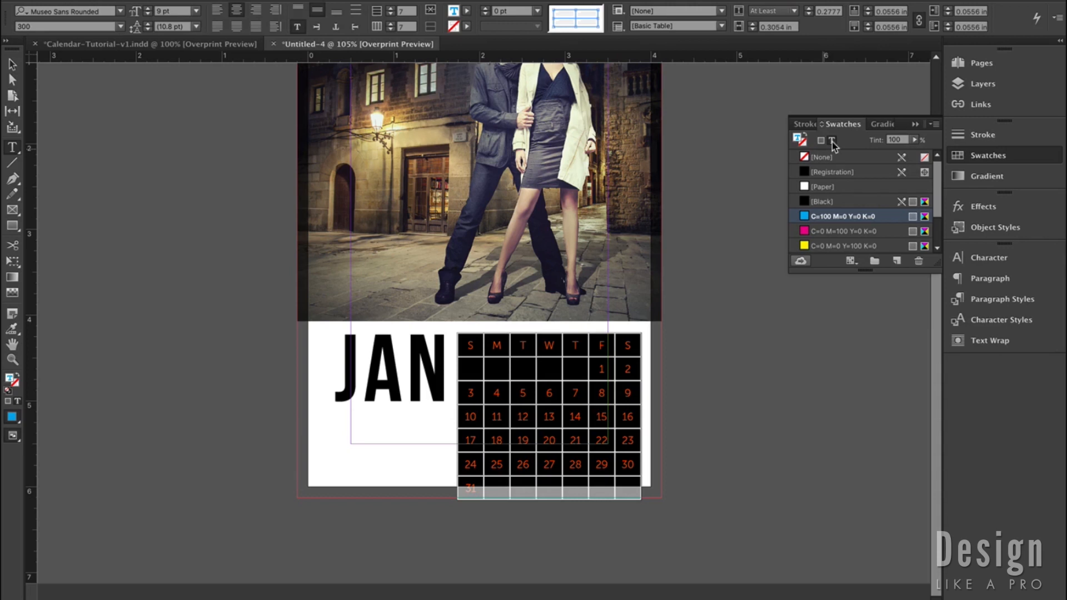
click(602, 405)
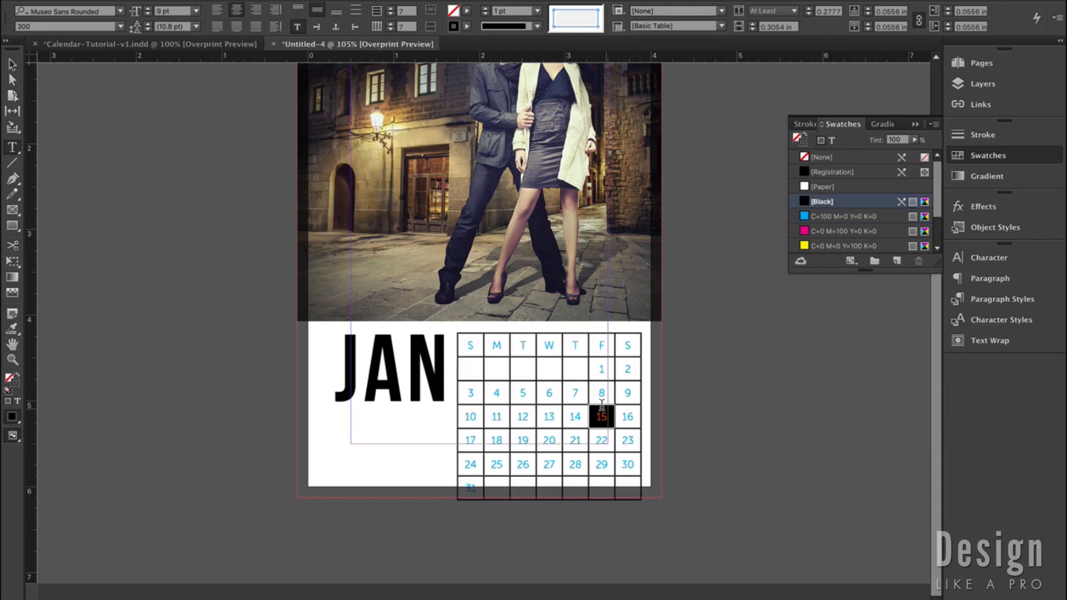
Set the text color of all table cells back to [Black]
drag(621, 482, 451, 352)
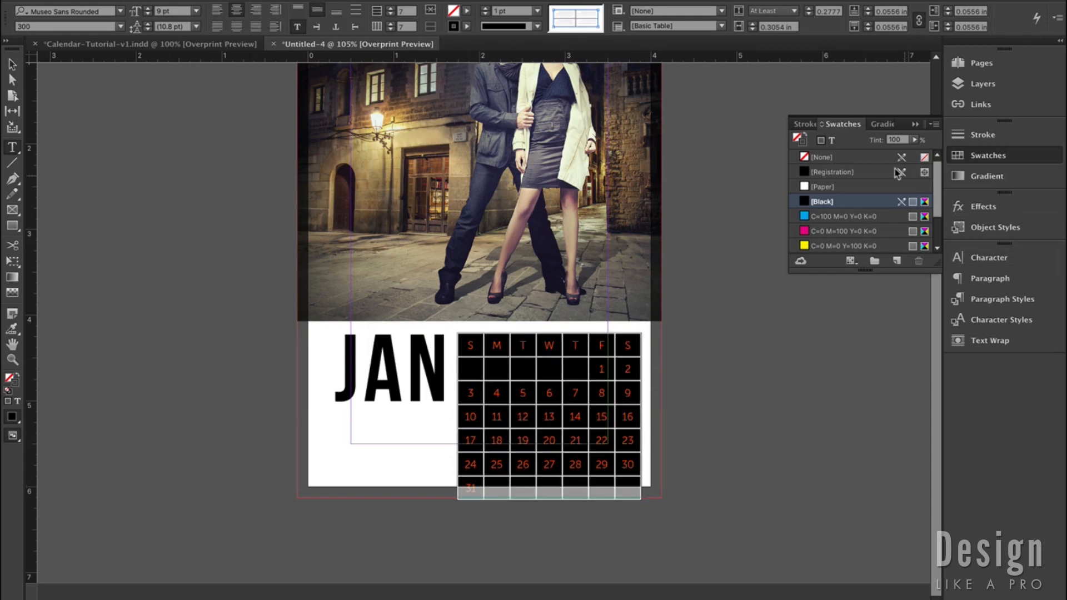
click(832, 140)
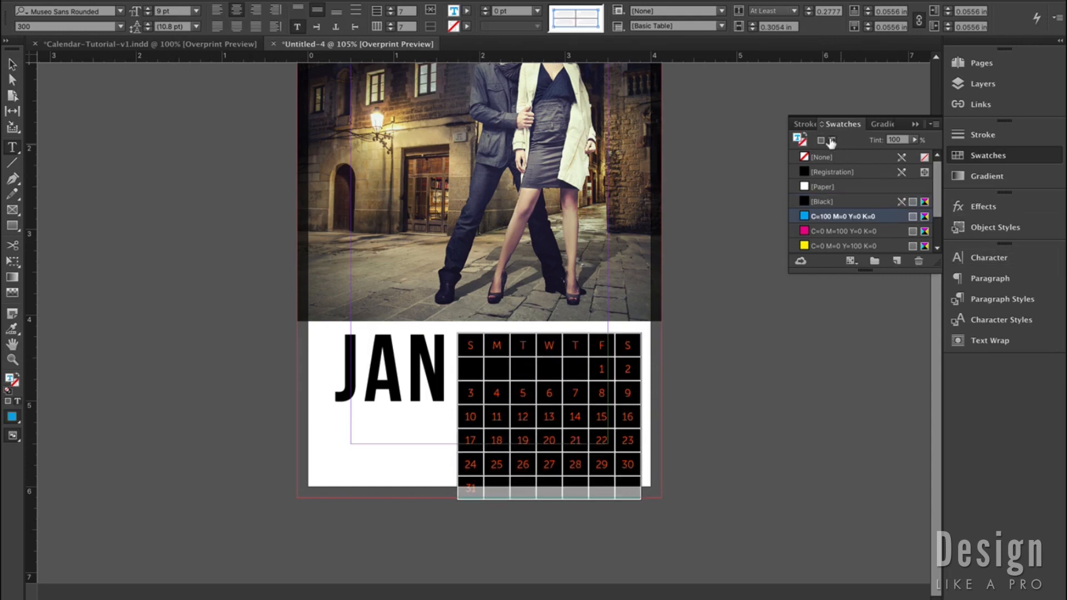
click(807, 202)
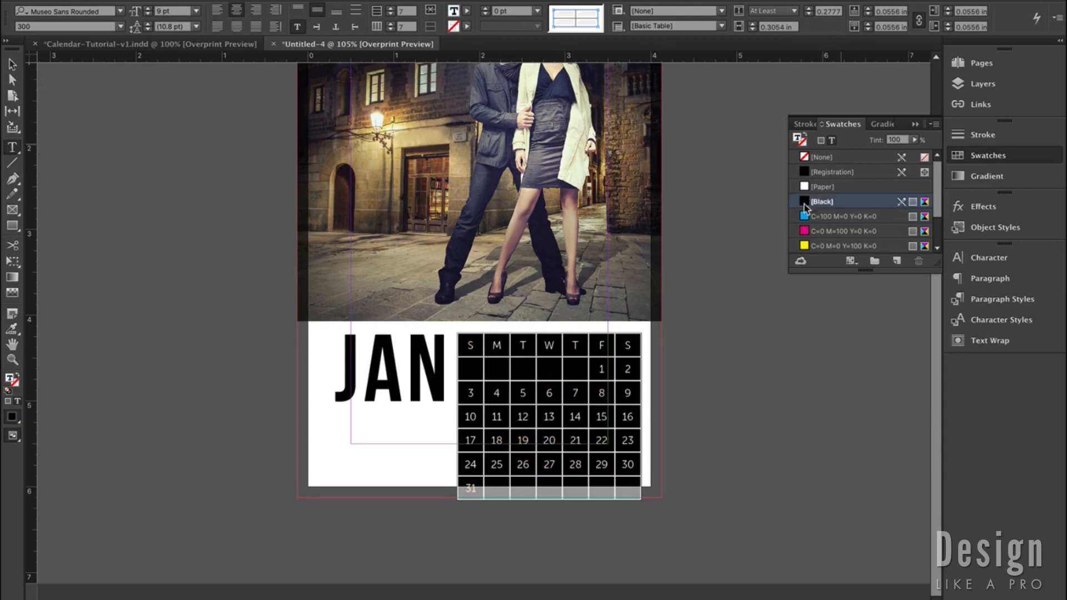
click(593, 379)
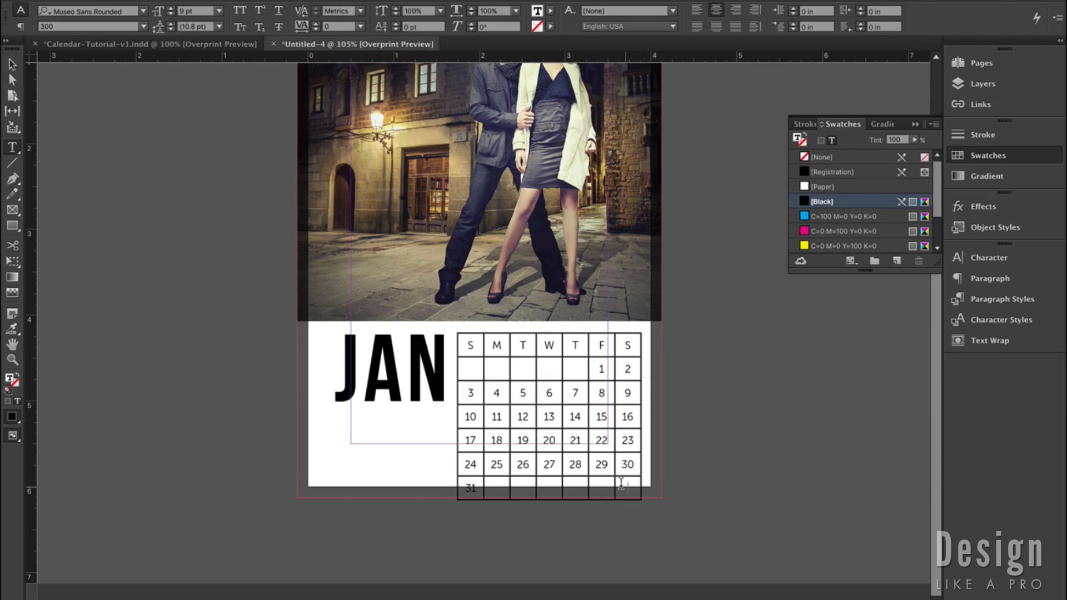
Shrink the whole table evenly to rows about 0.205 in high and columns about 0.277 in wide
drag(621, 482, 470, 346)
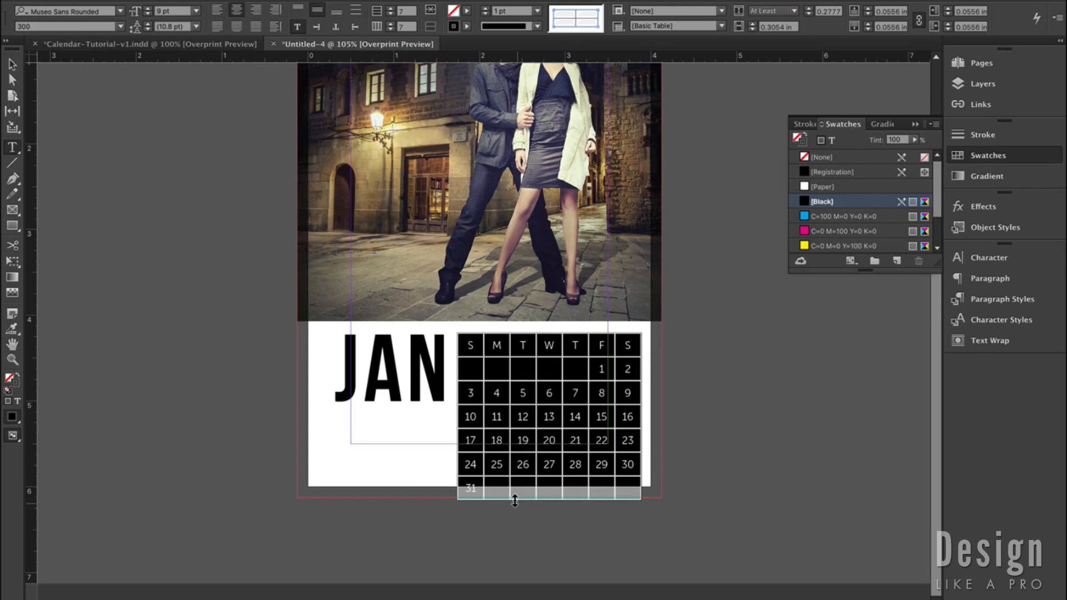
drag(514, 500, 516, 450)
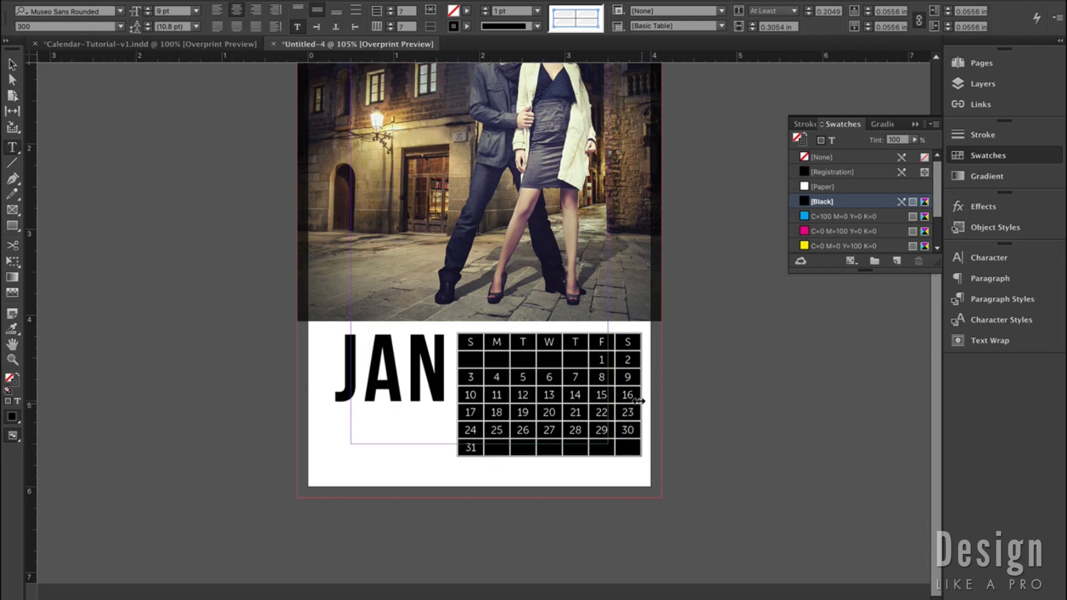
drag(639, 400, 622, 397)
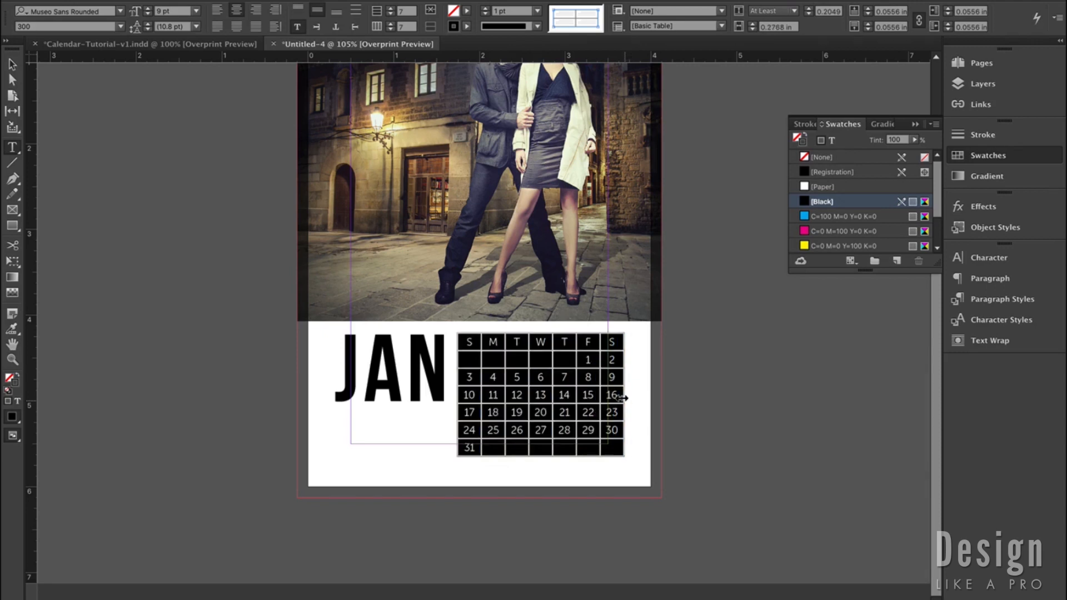
click(602, 406)
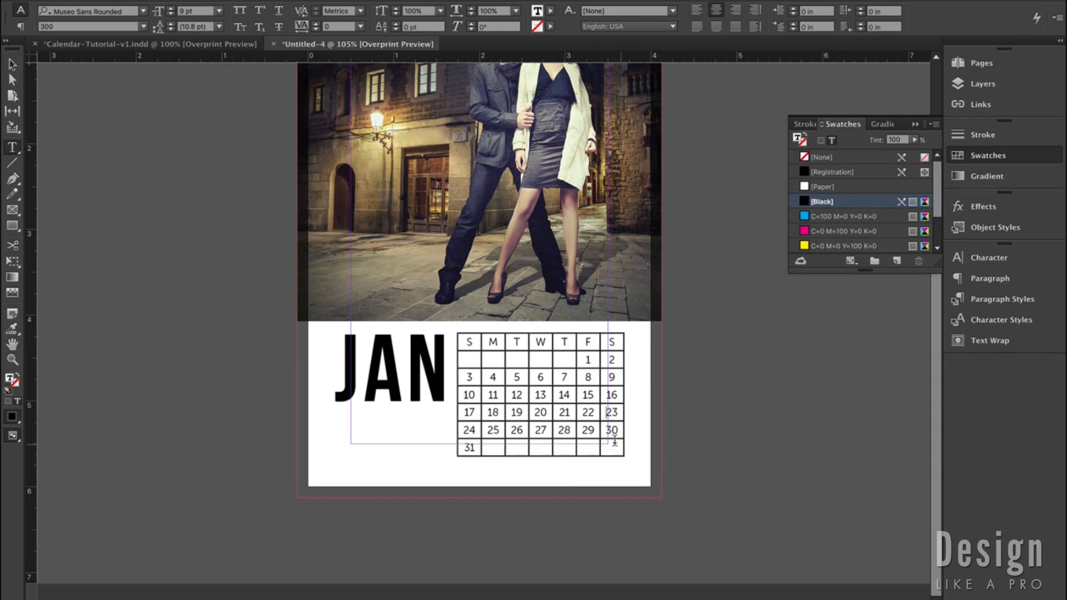
Set the stroke weight of all inner and outer table lines to 0 pt
drag(614, 445, 471, 340)
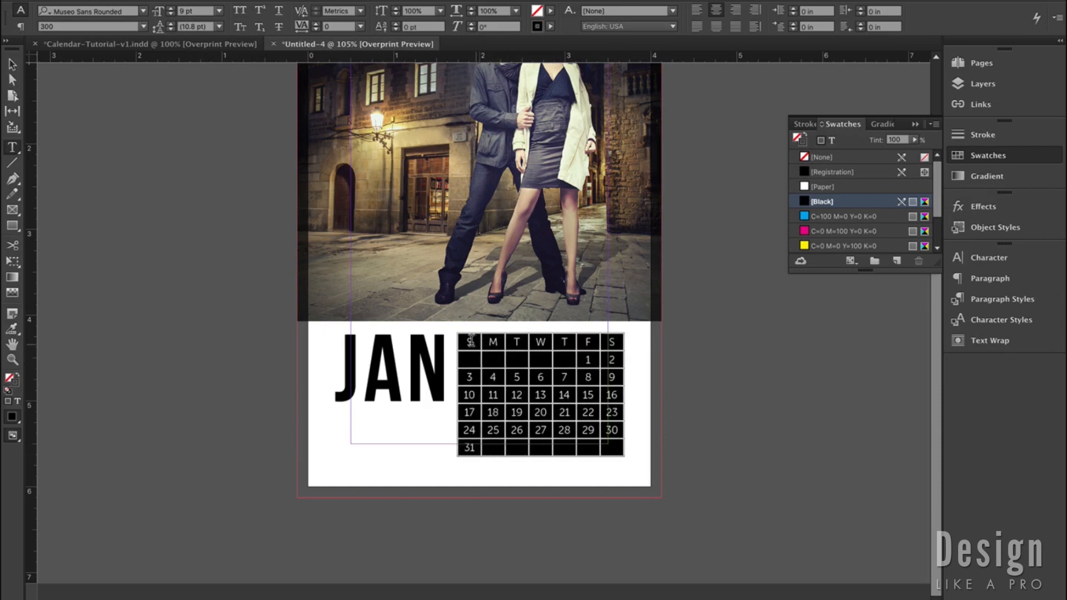
click(982, 135)
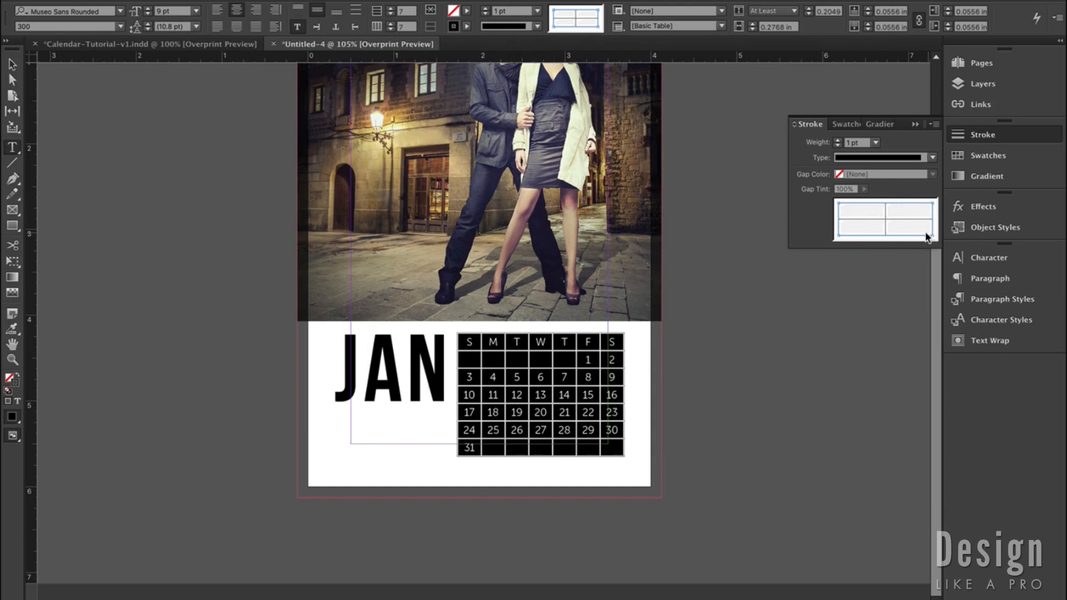
click(886, 212)
click(876, 143)
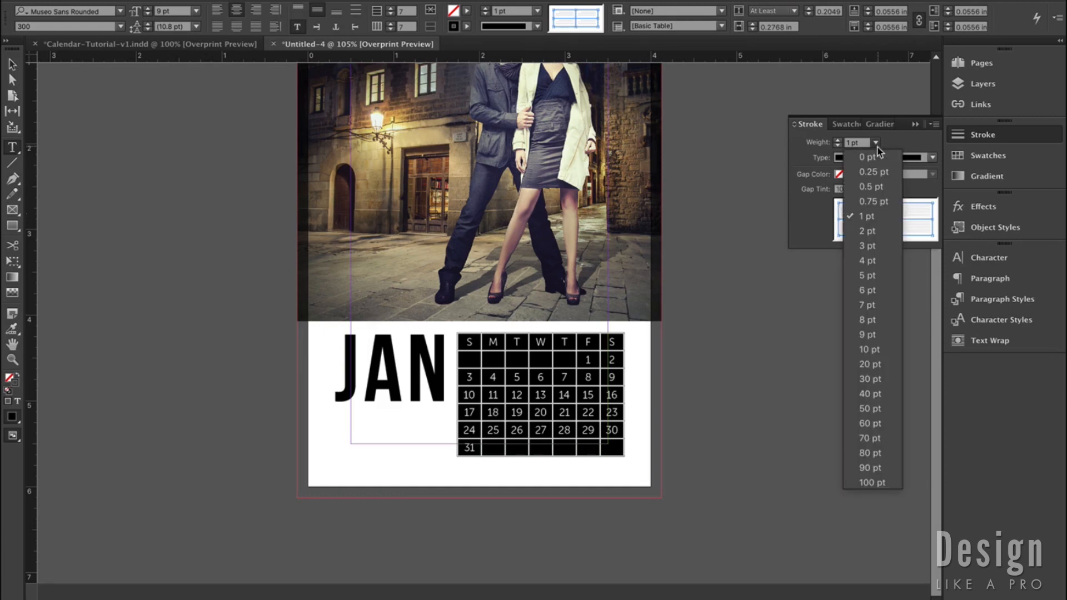
click(866, 157)
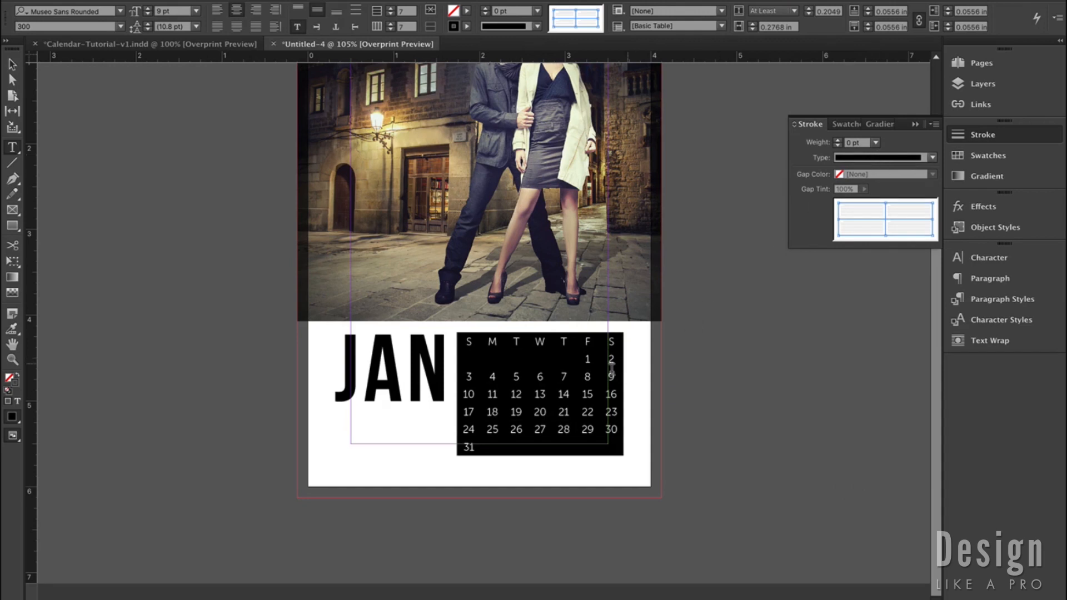
click(584, 395)
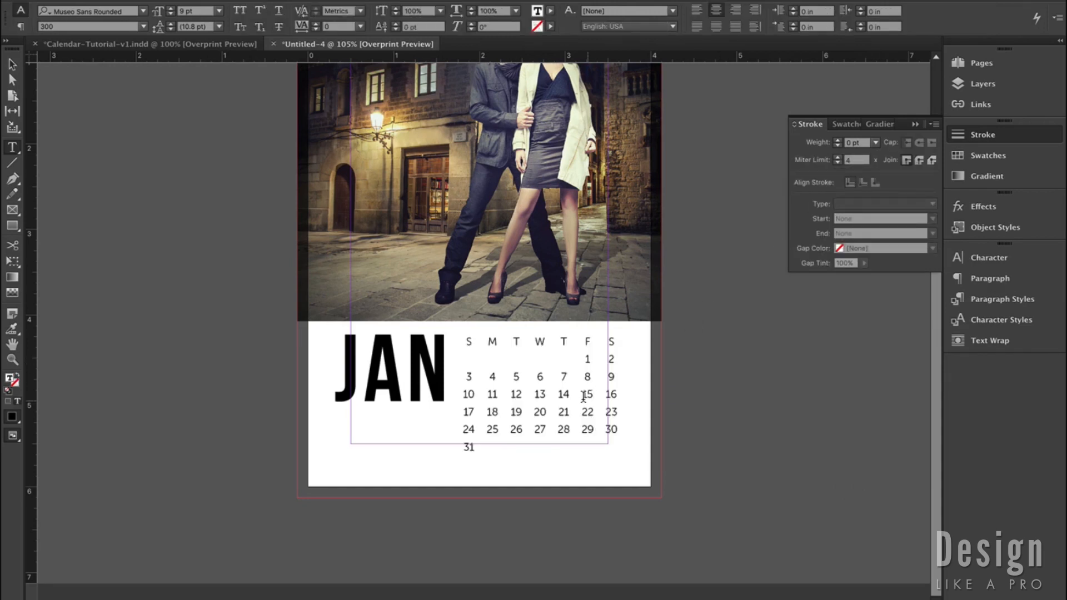
Give all table lines a 0.25 pt stroke in the magenta C=0 M=100 Y=0 K=0 swatch
mouse_move(608, 443)
mouse_down()
mouse_move(547, 410)
mouse_move(469, 337)
mouse_up()
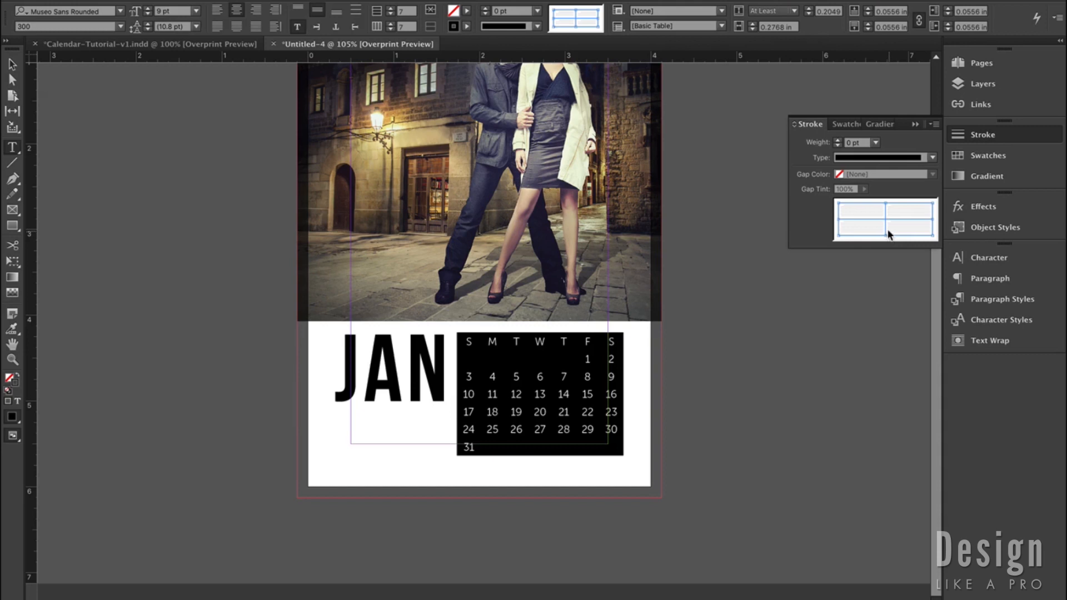
click(875, 143)
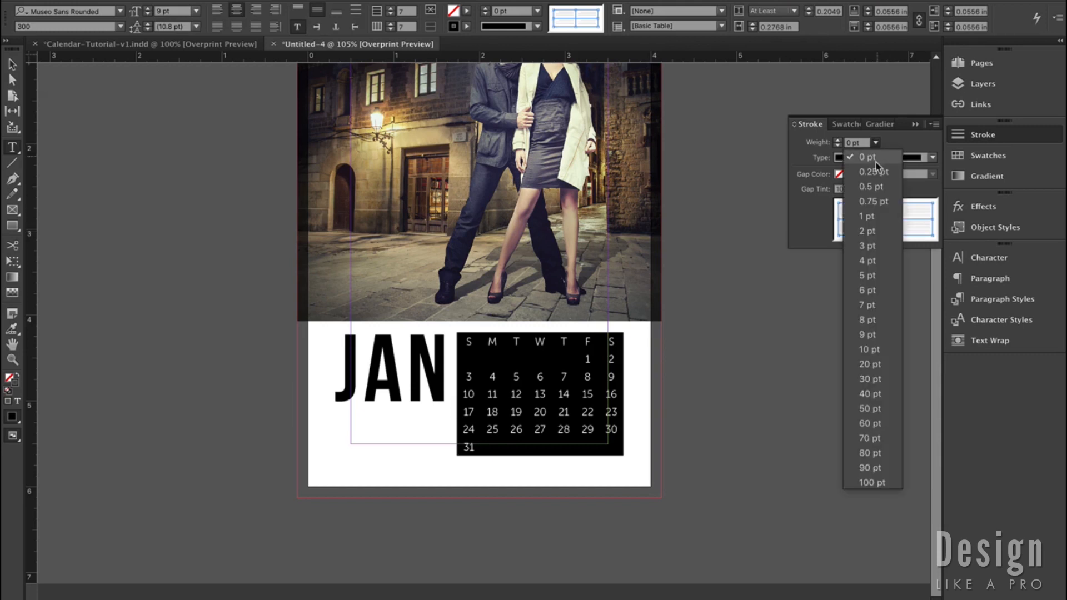
click(876, 171)
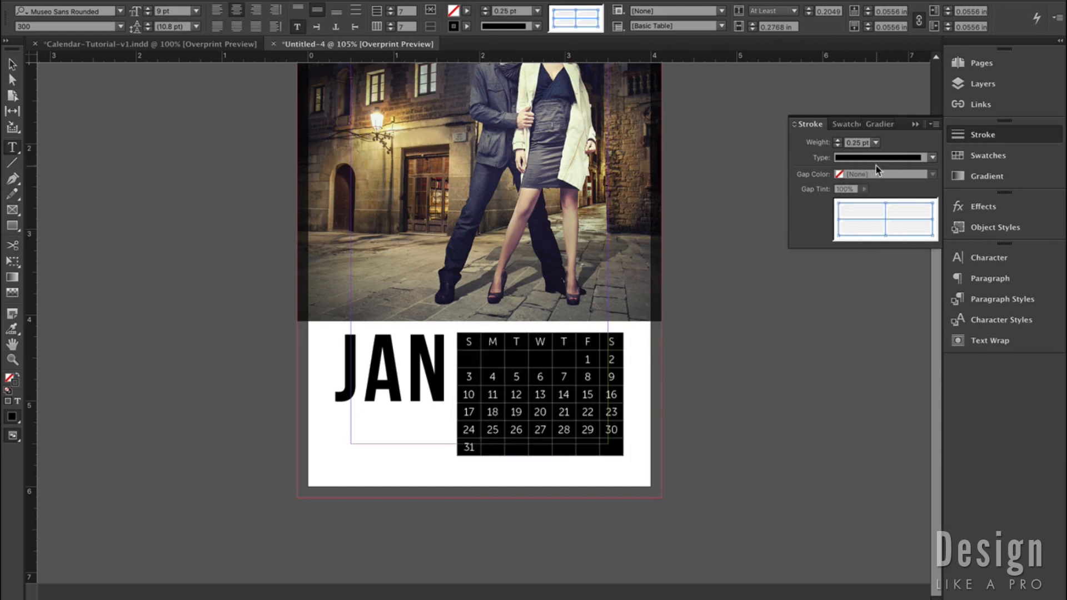
click(990, 157)
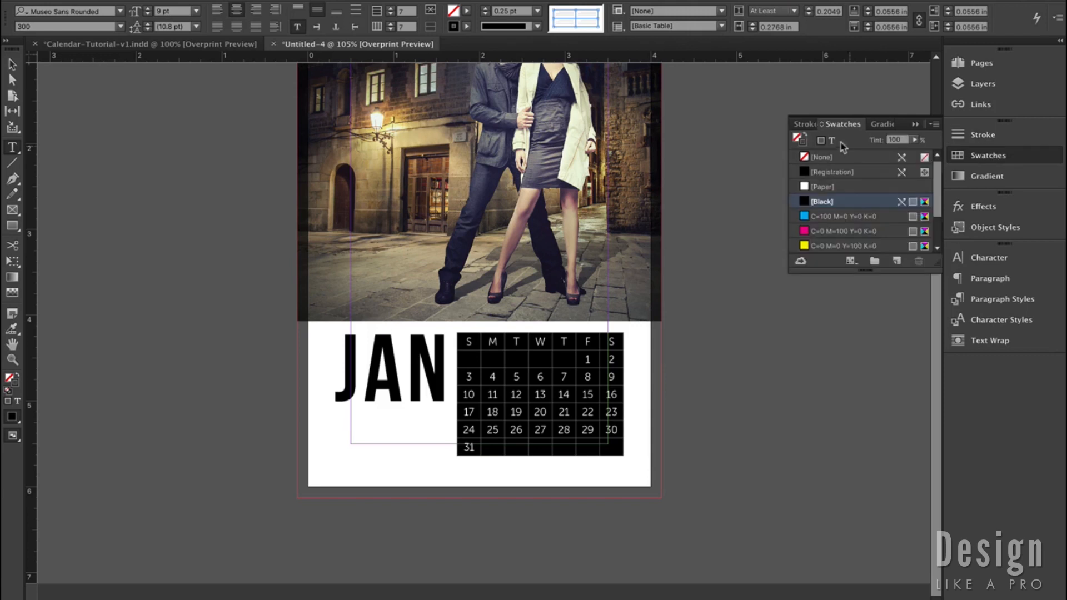
click(811, 233)
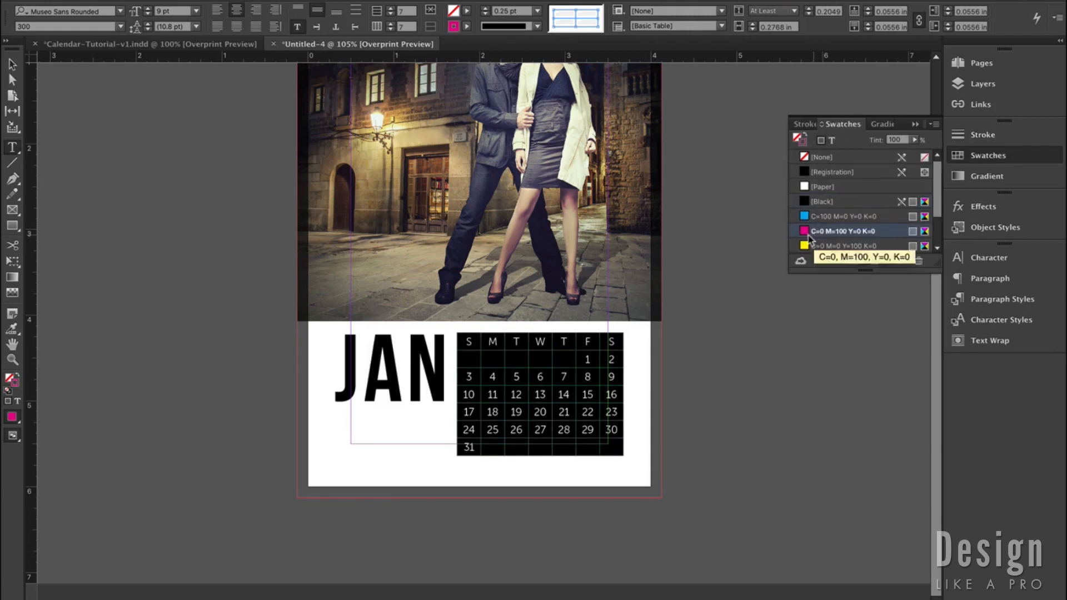
click(587, 425)
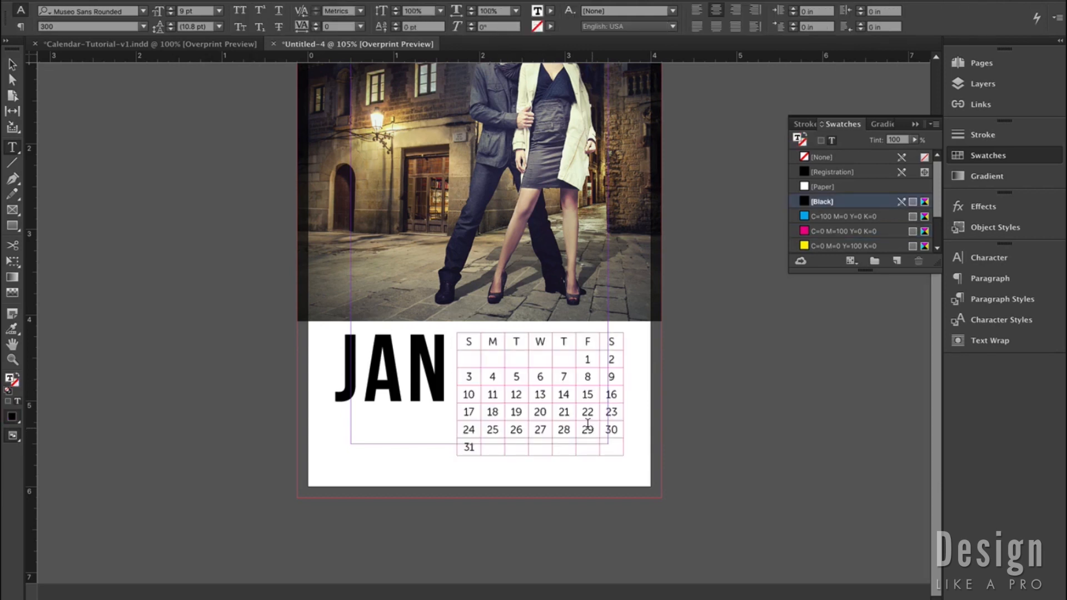
Undo the magenta color and 0.25 pt weight of the table lines, and select the table's text frame in page preview
key(alt+super+a)
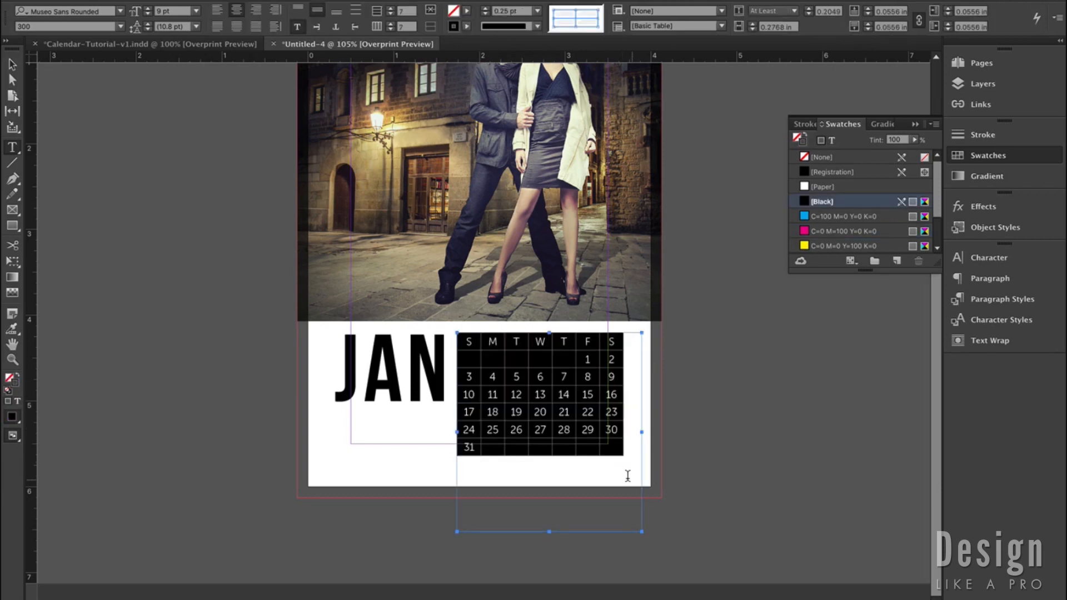
click(576, 411)
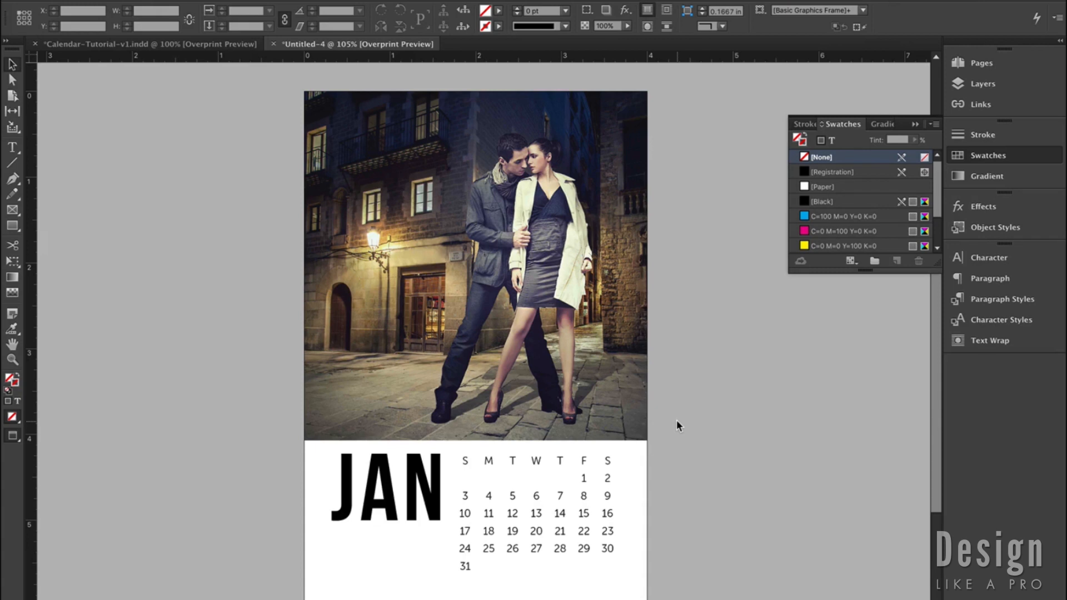
click(534, 465)
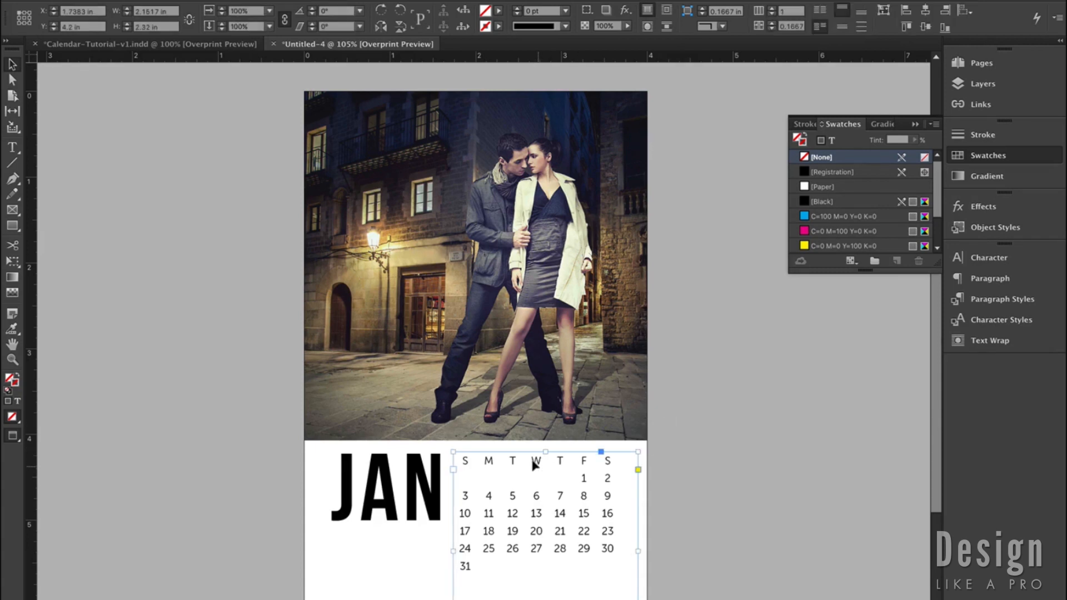
Nudge the date table's frame slightly to the right and the JAN title slightly to the left to widen their gap
key(Right)
key(Right)
key(Right)
key(Right)
key(Right)
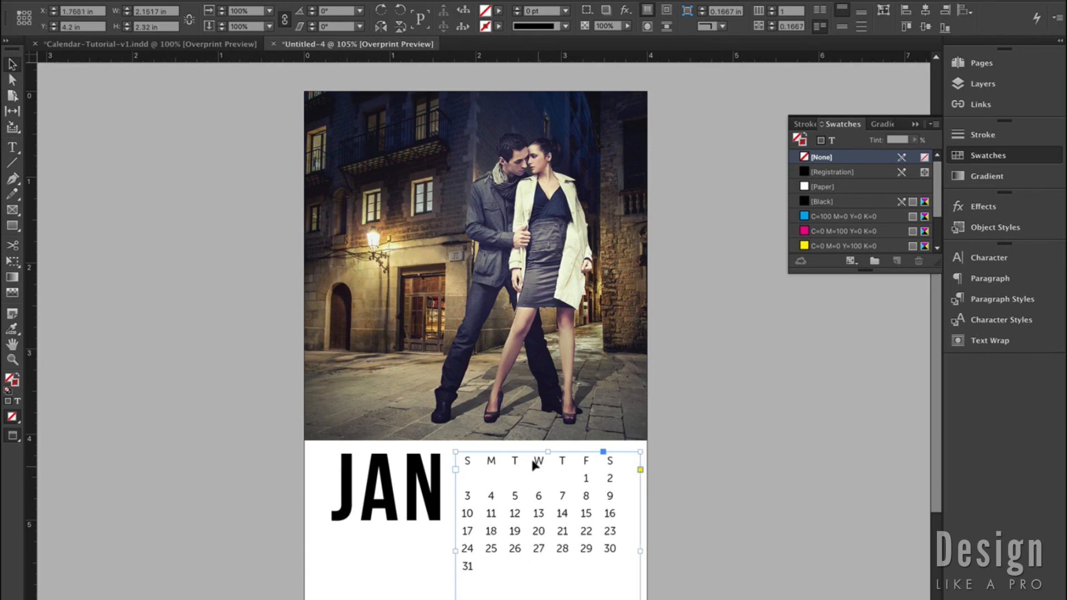
click(444, 478)
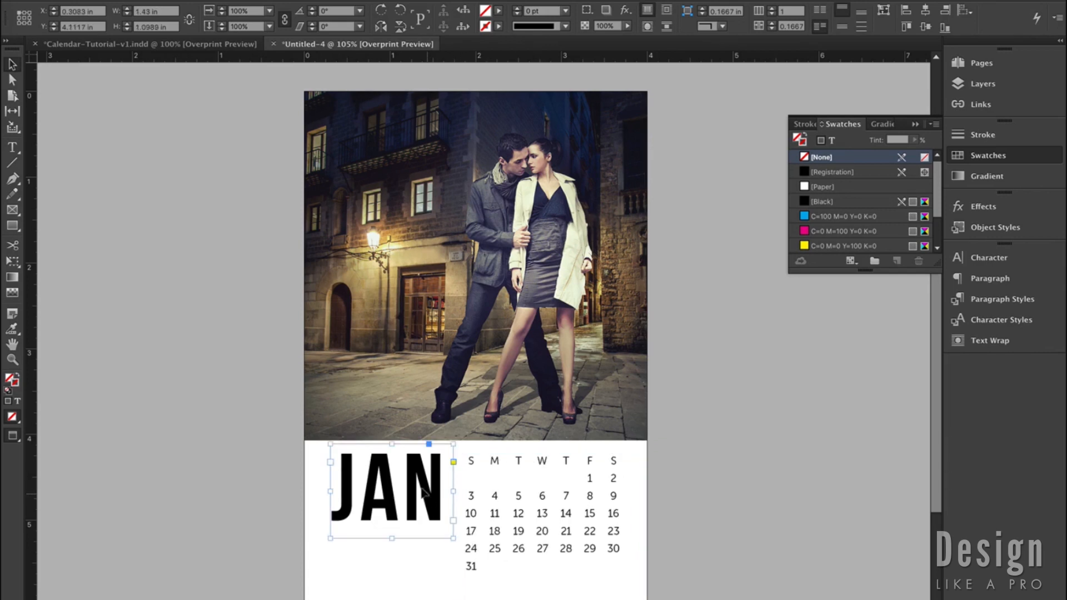
key(Left)
key(Left)
key(Left)
click(721, 499)
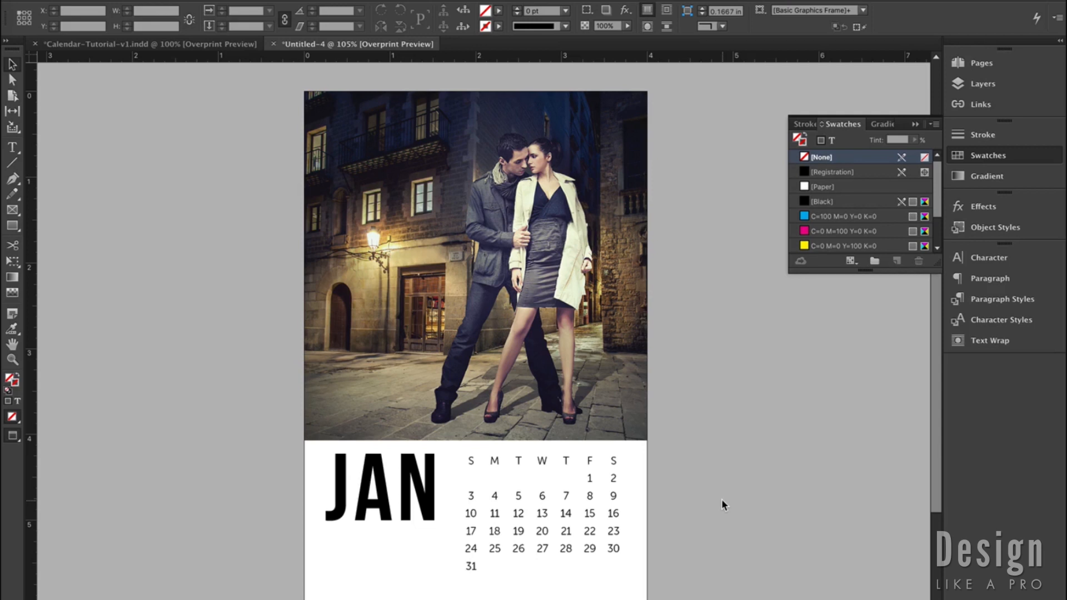
Duplicate the January page as page 2 and add a blank page 3
click(979, 64)
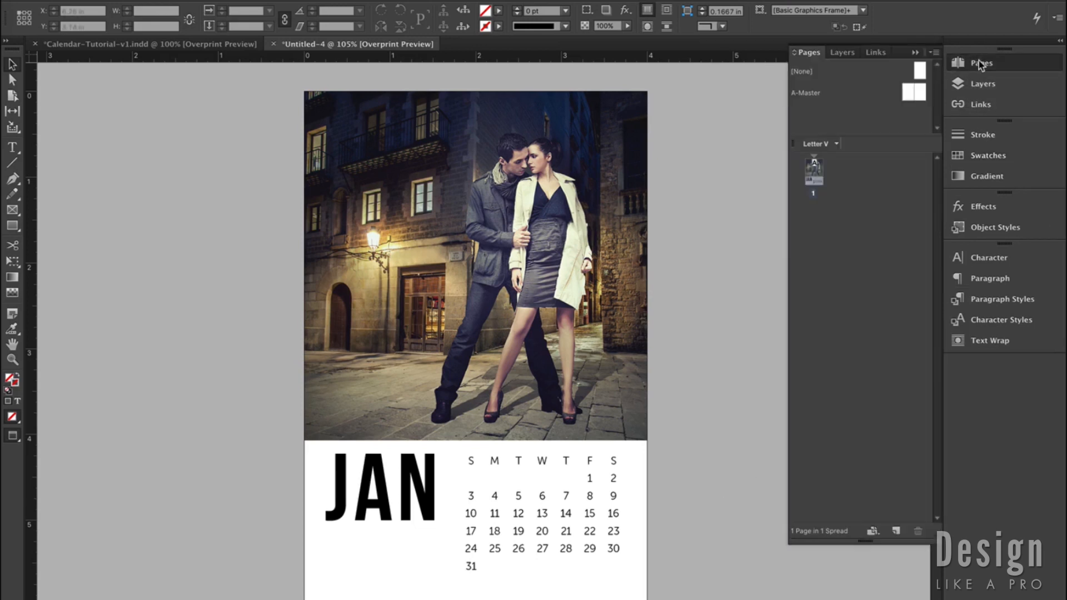
drag(819, 177, 899, 527)
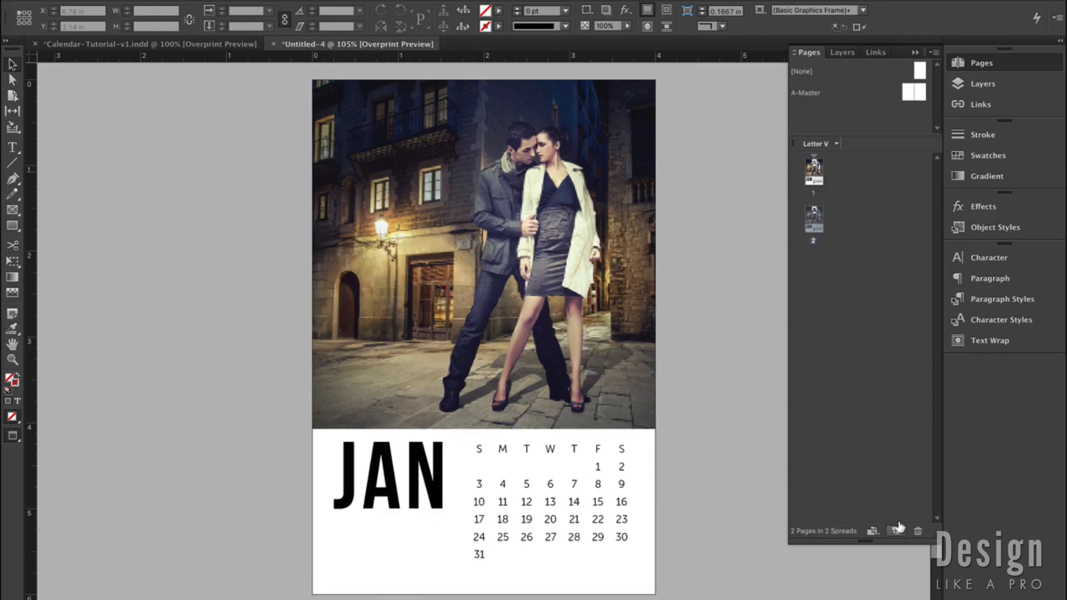
click(539, 190)
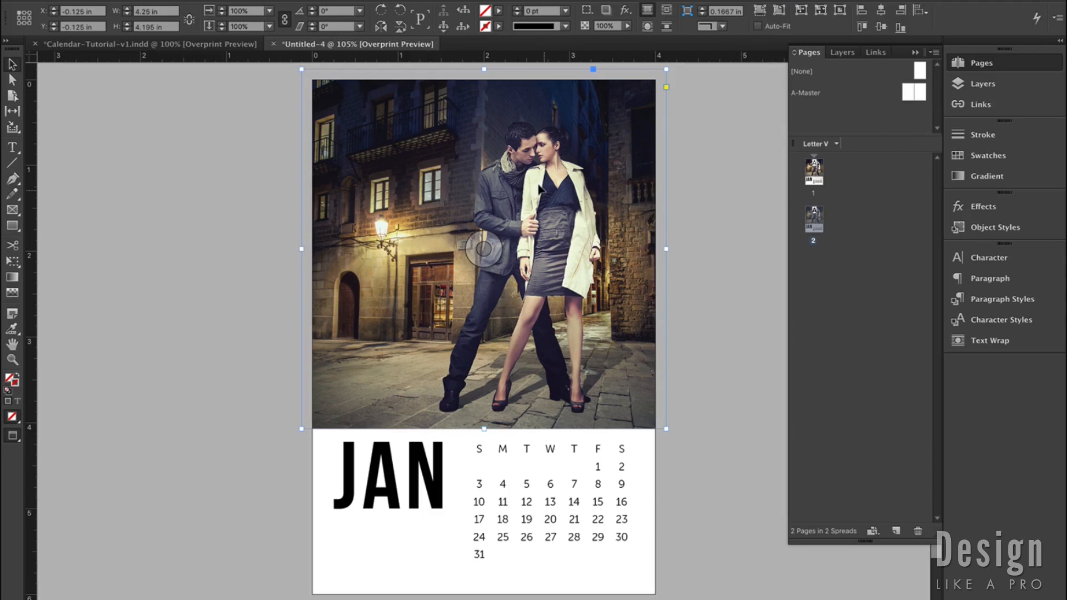
click(437, 494)
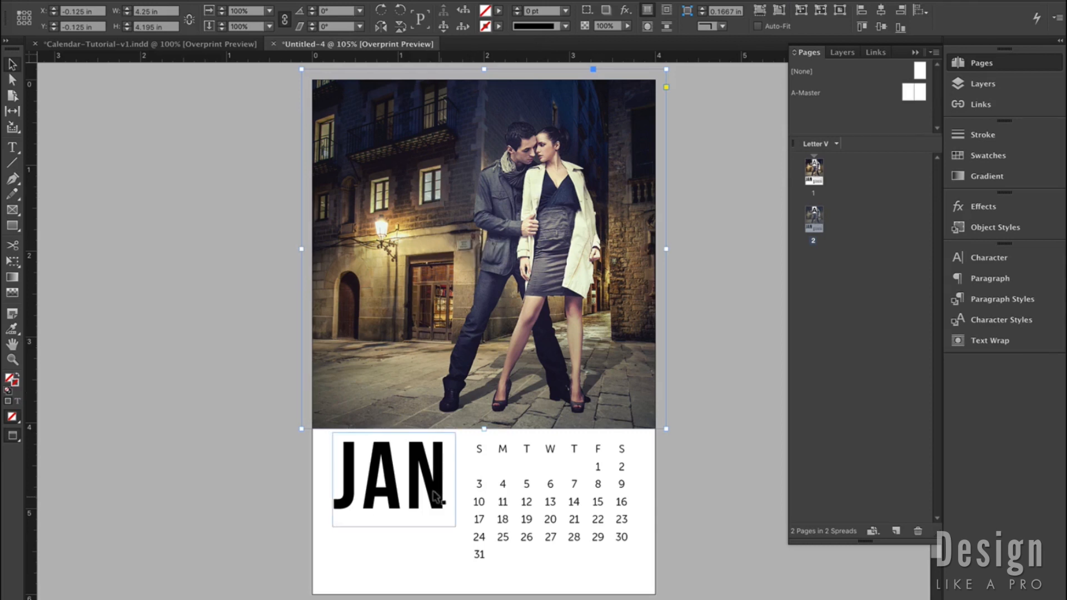
click(465, 492)
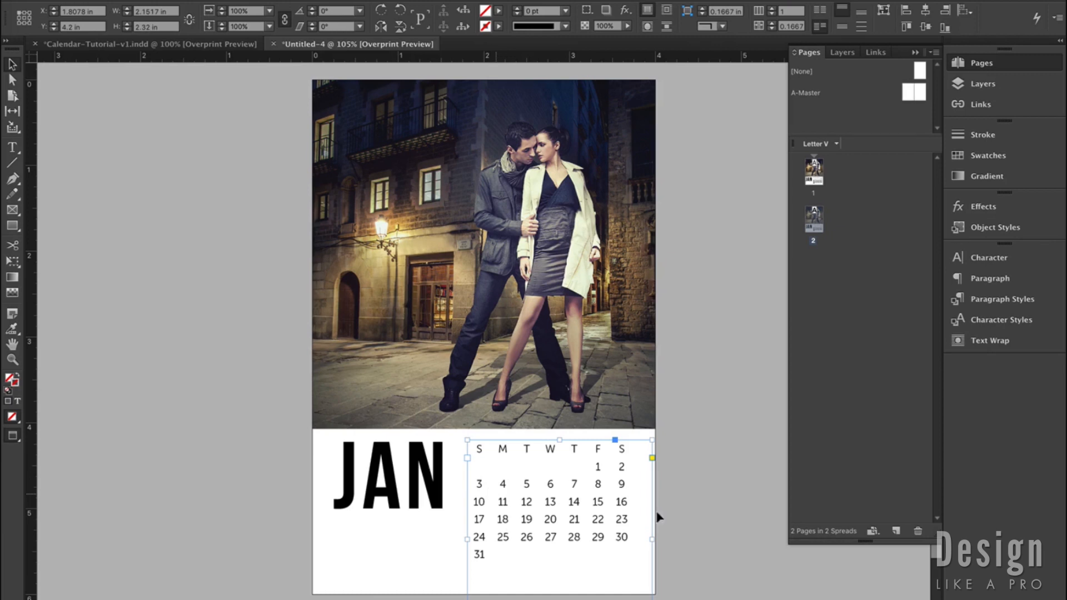
click(895, 530)
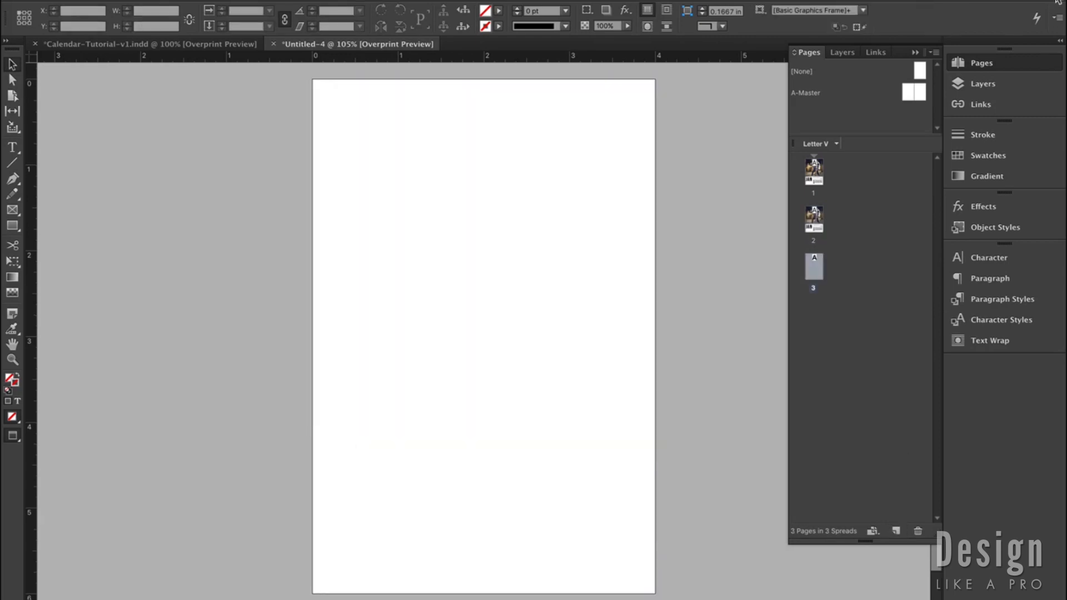
Open the A-Master spread and draw a rectangle about 8.64 x 6.56 in that covers both pages and extends past all edges
double_click(908, 93)
scroll(589, 202, right, 4)
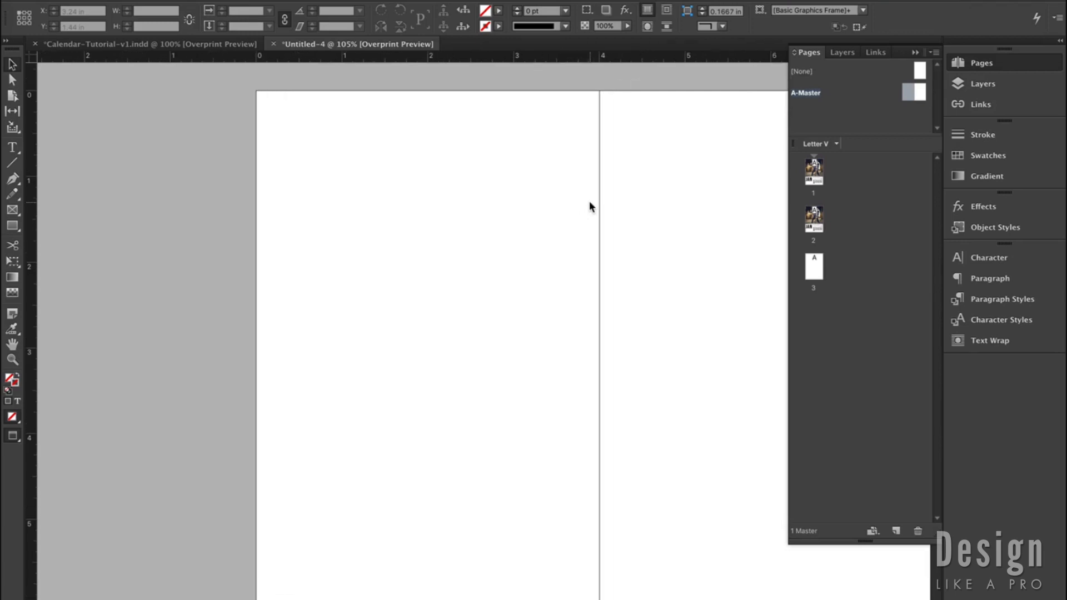
scroll(600, 186, right, 5)
scroll(600, 187, down, 4)
scroll(600, 187, left, 3)
scroll(600, 186, up, 1)
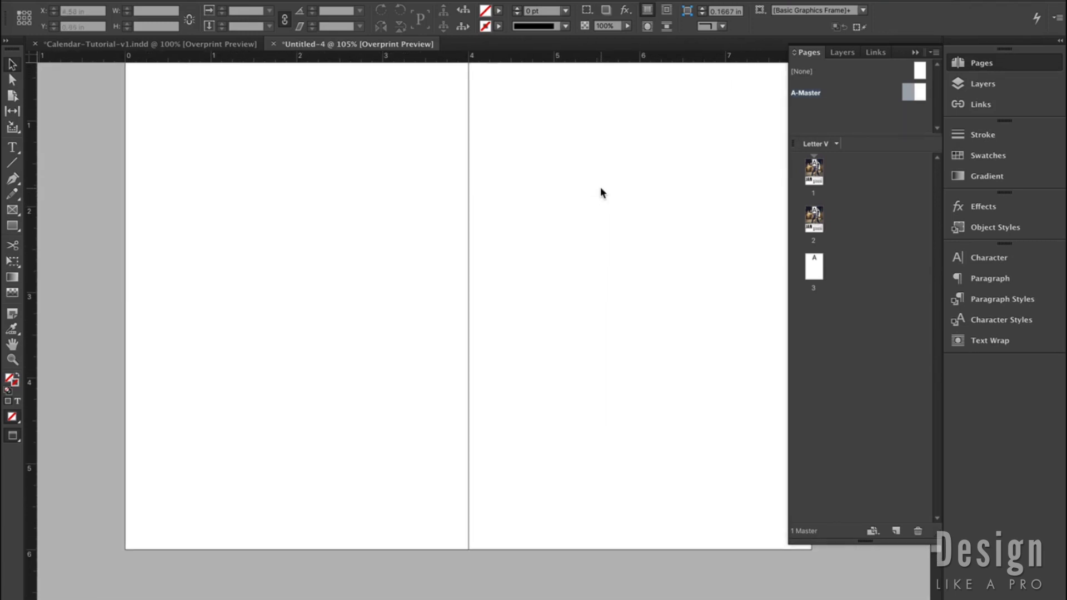
key(super+minus)
key(super+minus)
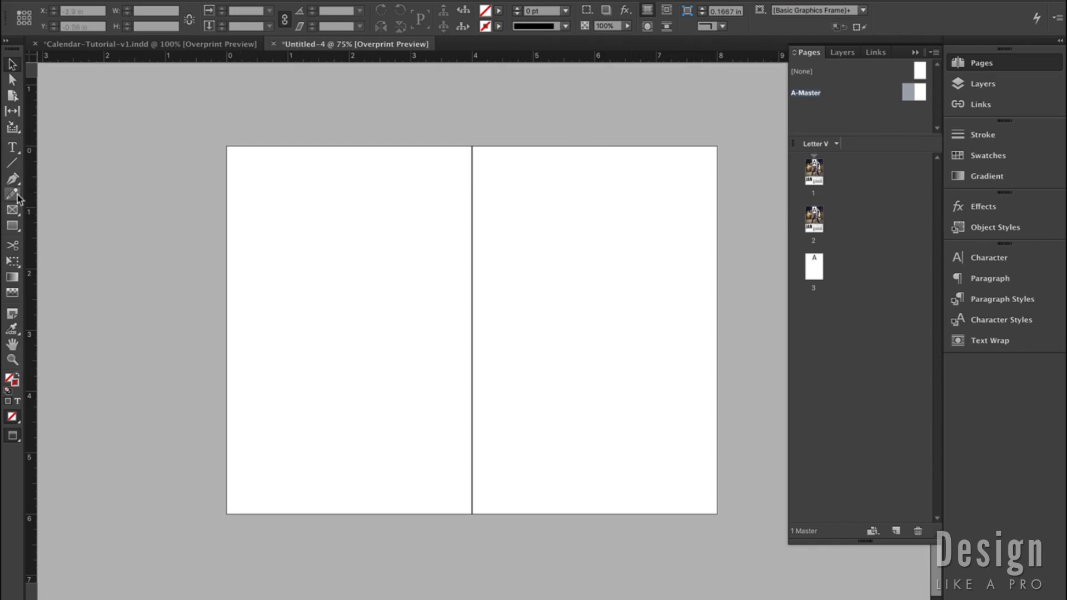
click(12, 225)
drag(199, 128, 731, 532)
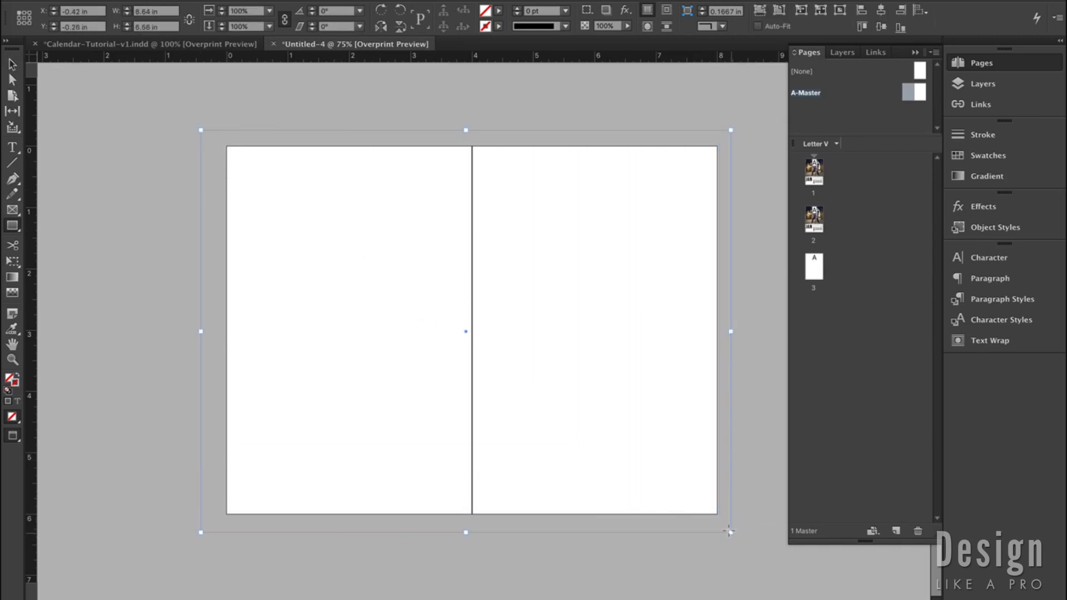
Set the master rectangle's transparency opacity to 0%
click(11, 65)
right_click(298, 262)
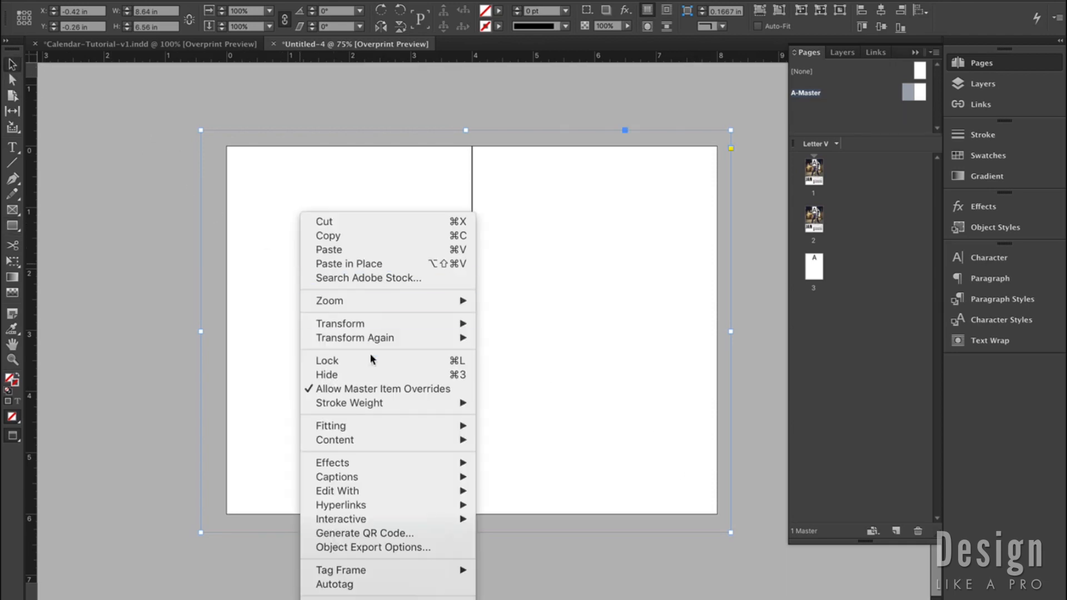
mouse_move(423, 463)
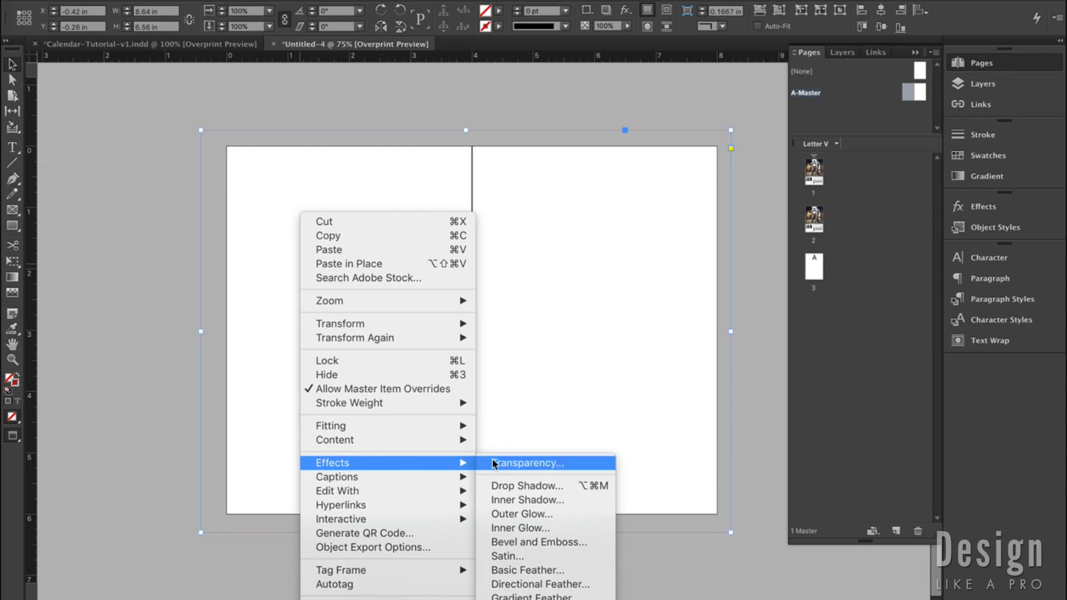
click(494, 464)
text(0)
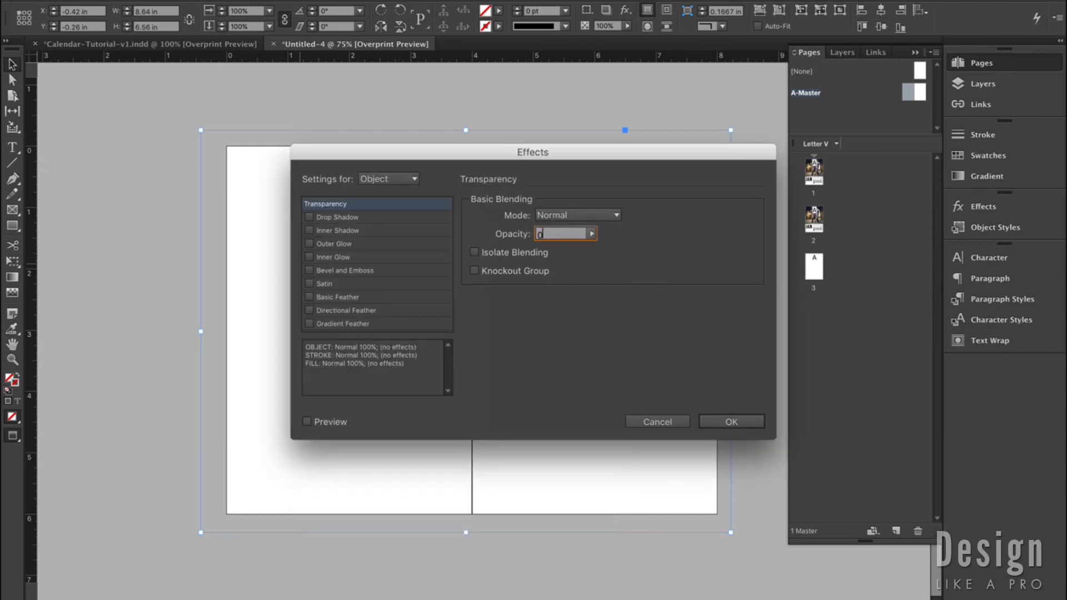
click(729, 423)
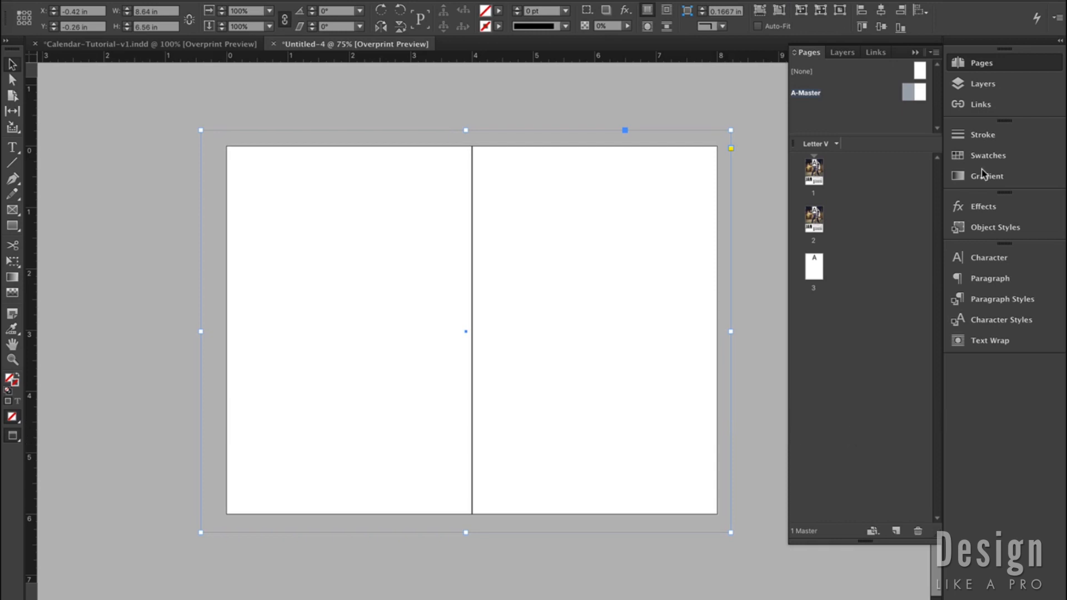
Add a new layer beneath Layer 1, transfer the master rectangle to it and lock that layer
click(997, 86)
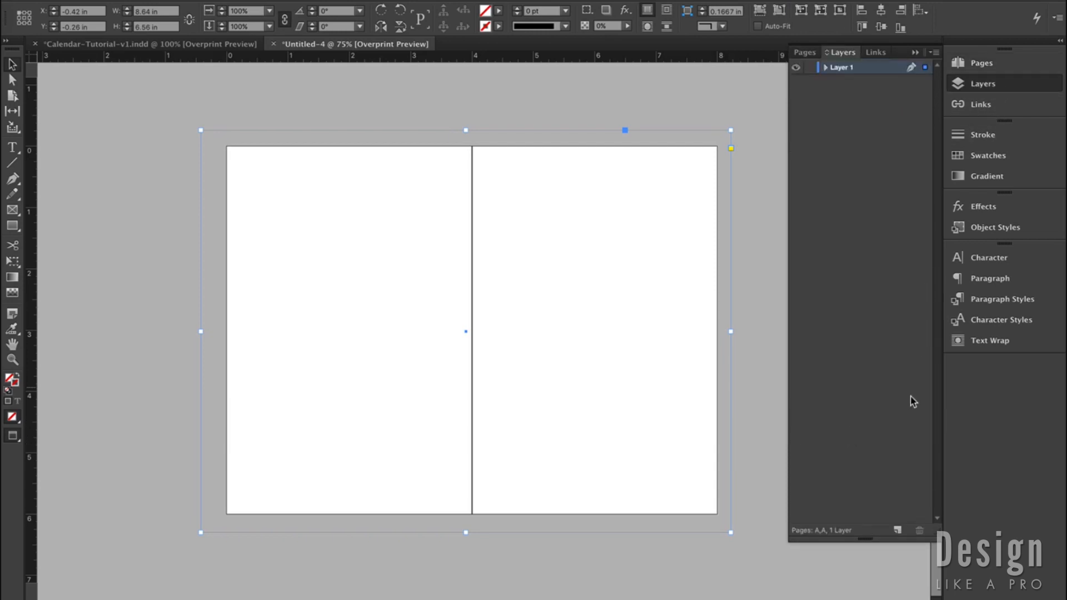
click(897, 528)
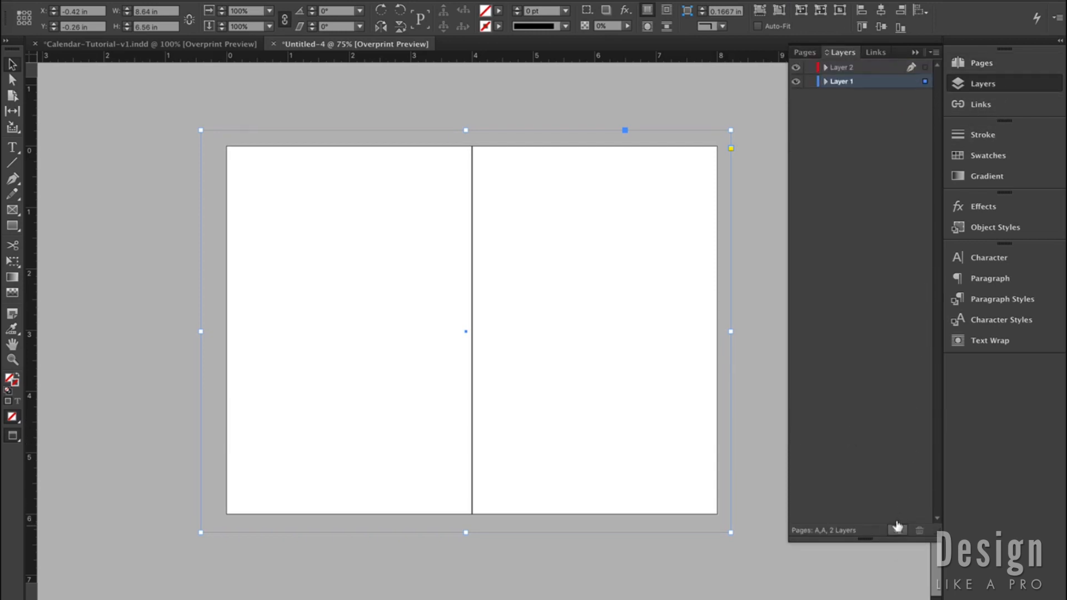
click(861, 73)
drag(863, 78, 865, 92)
drag(924, 67, 924, 81)
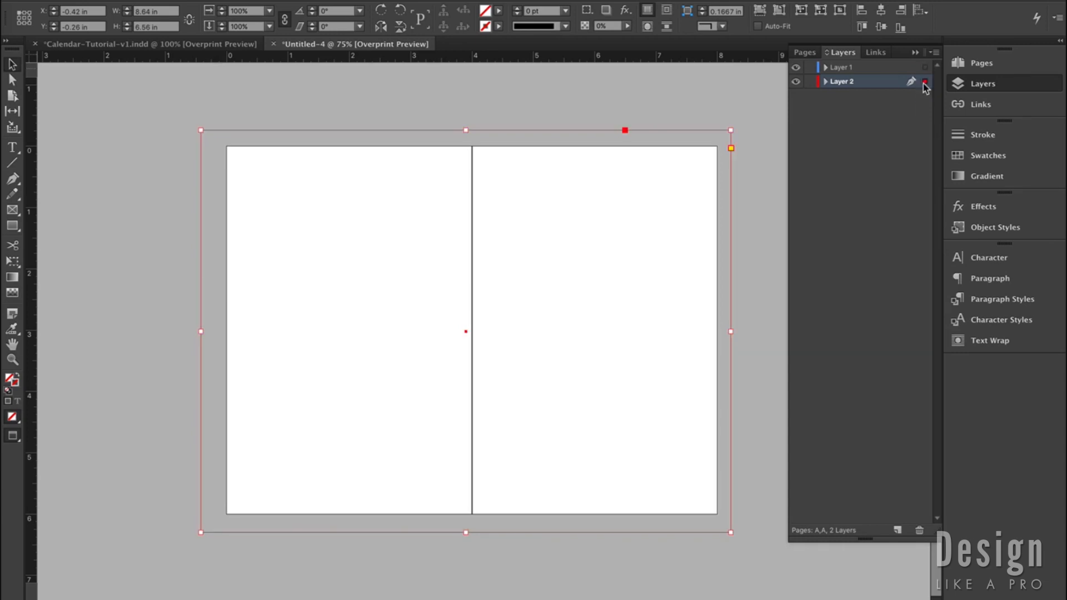
click(809, 82)
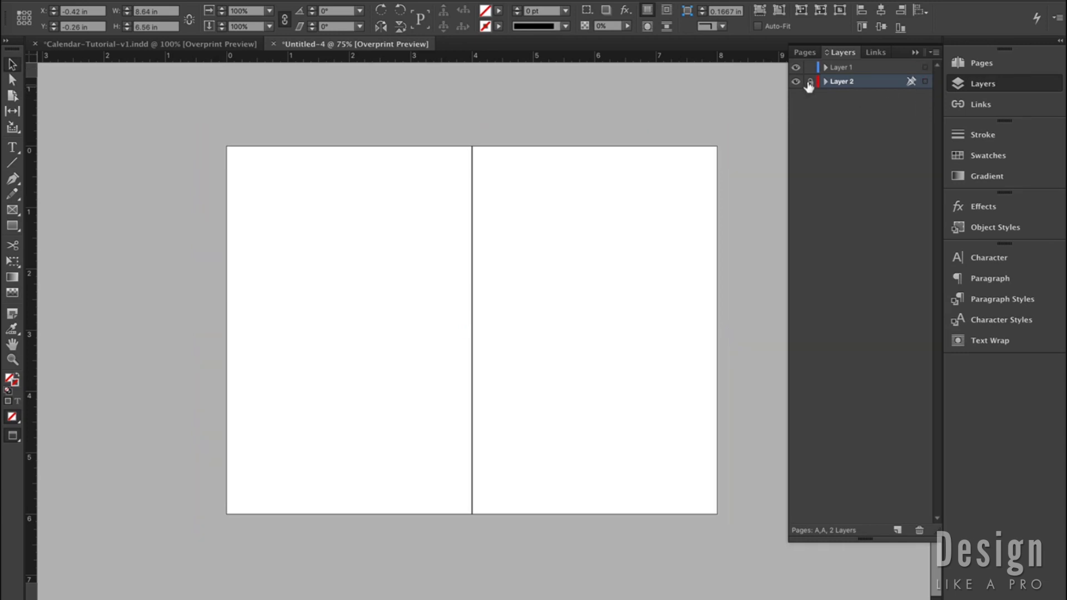
Return to page 1 and switch from the preview to the normal view with guides and bleed shown
click(1006, 66)
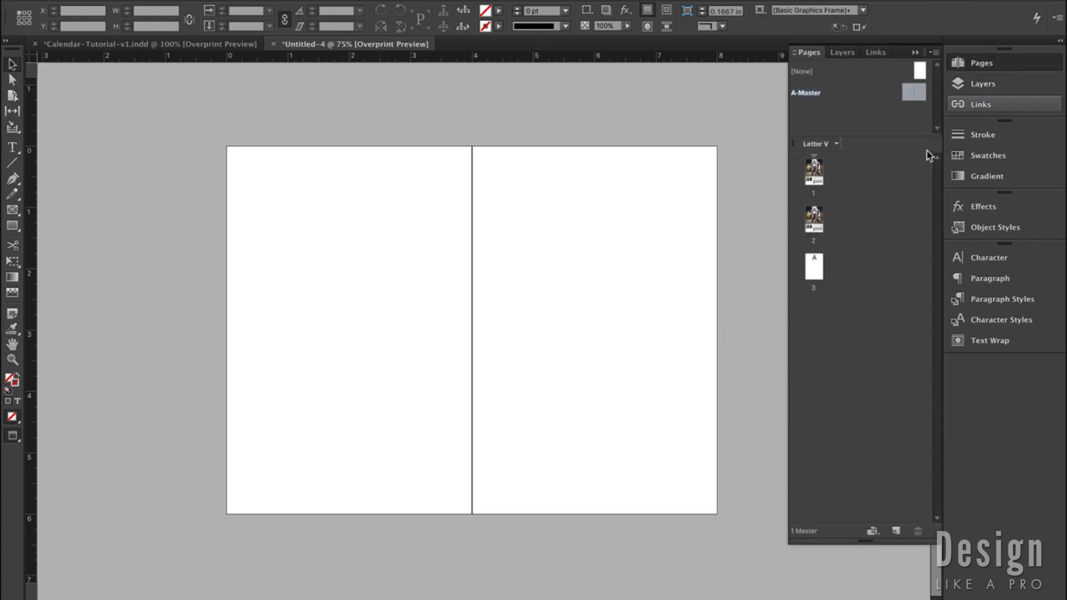
double_click(814, 178)
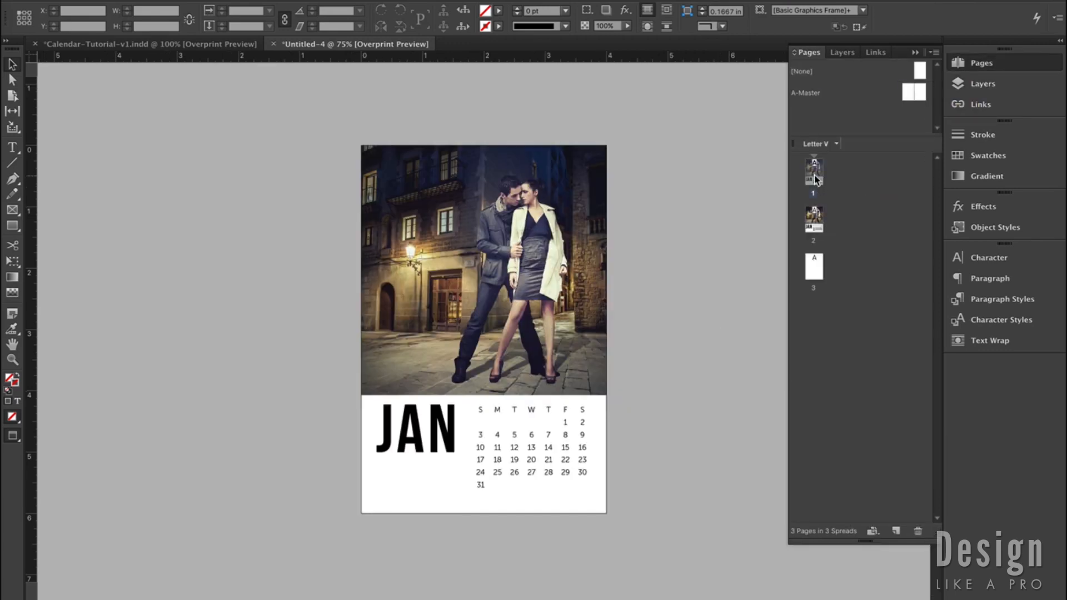
key(w)
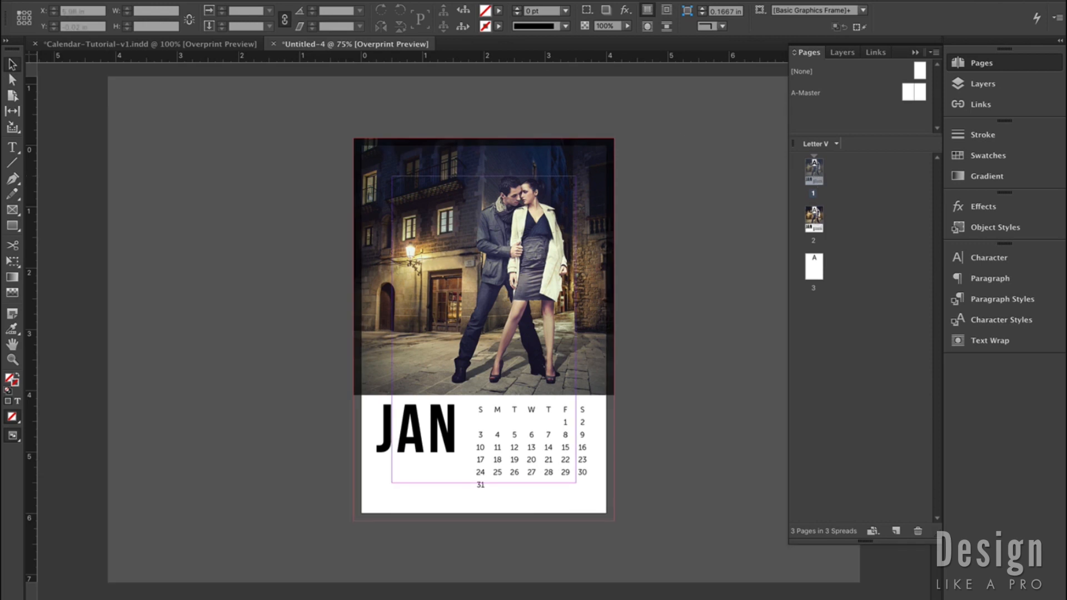
Export the document in Adobe PDF (Print) format to the Desktop as Calendar-v1.pdf, replacing the existing file
click(123, 0)
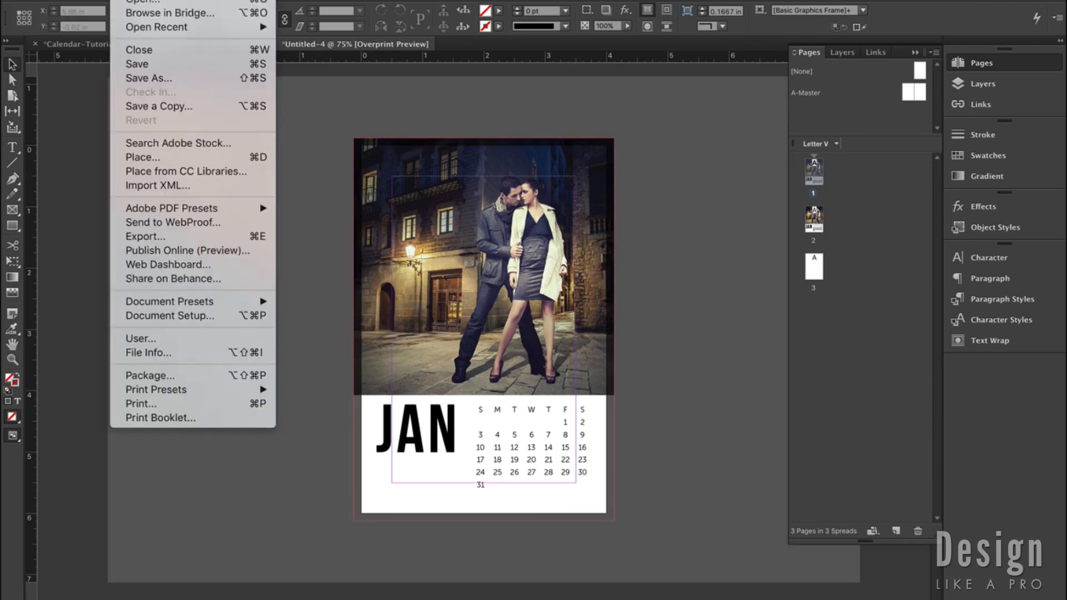
click(178, 238)
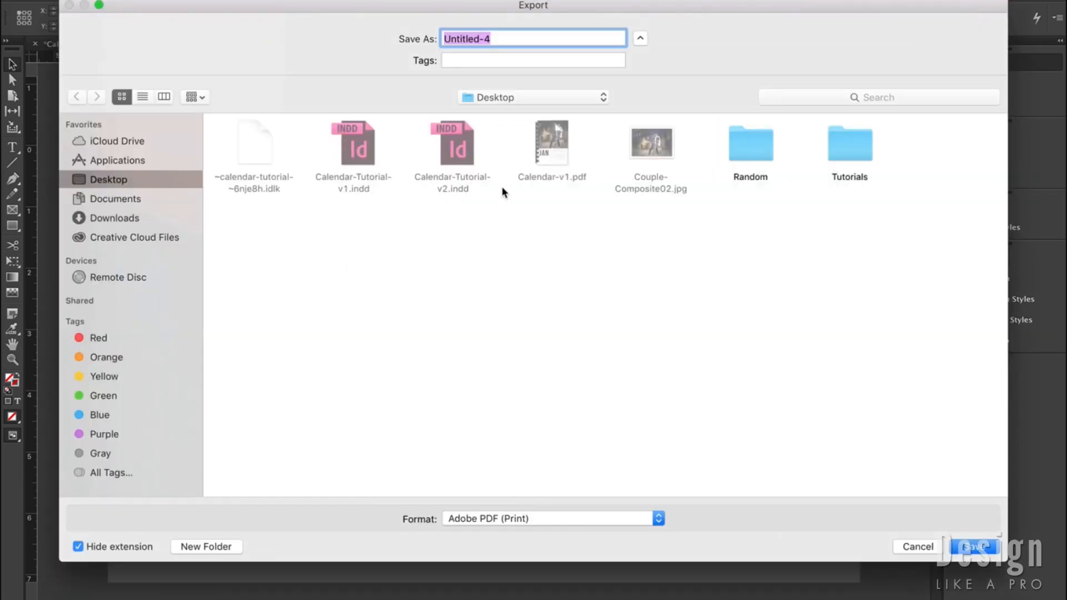
click(558, 142)
click(975, 546)
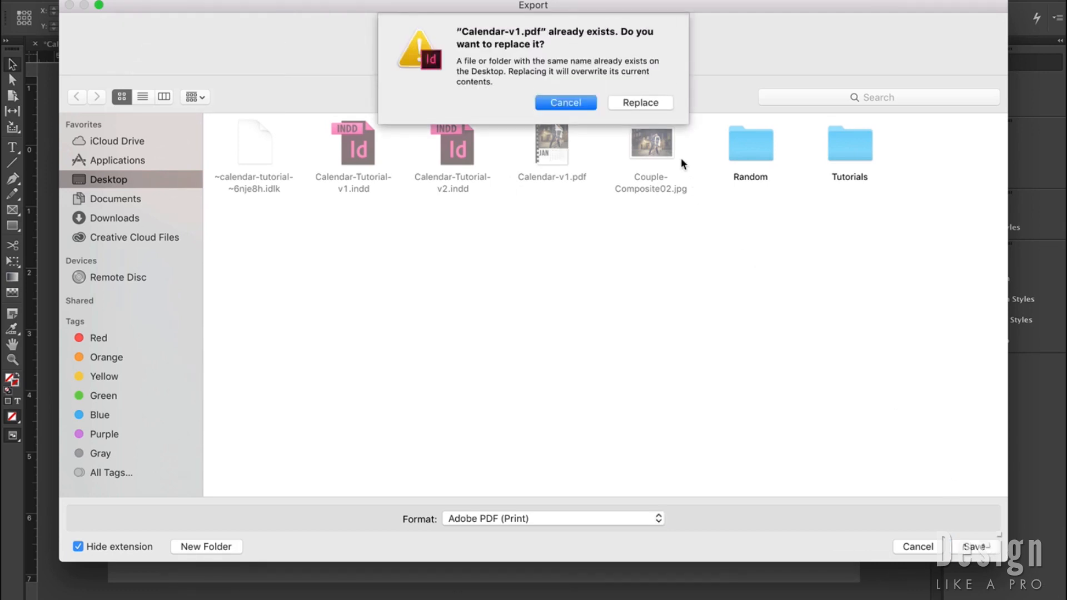
click(639, 102)
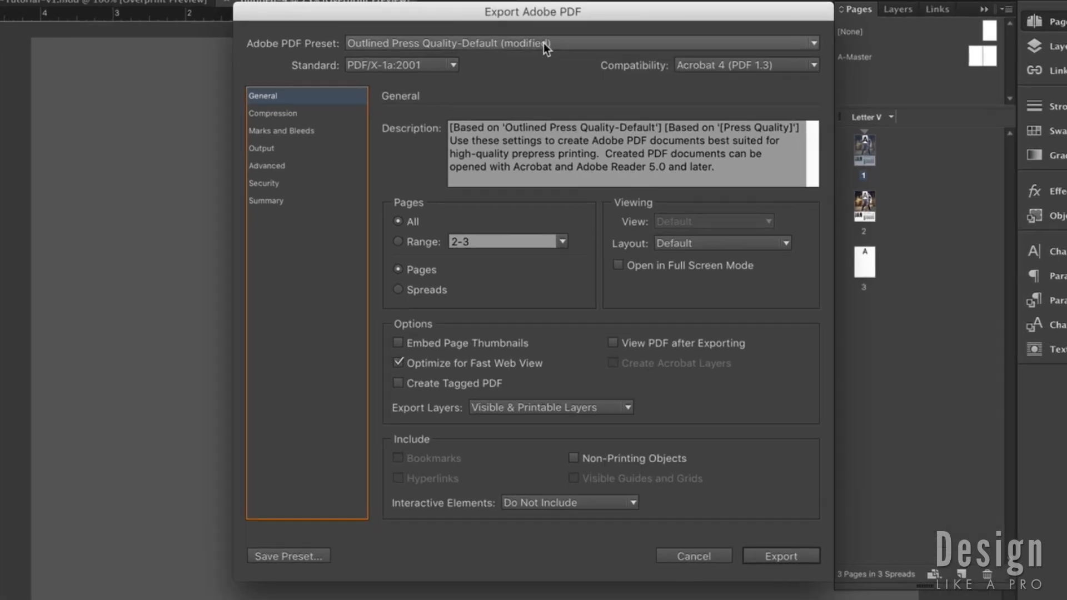
Apply the Outlined Press Quality-Default PDF preset and toggle All Printer's Marks in the marks and bleeds settings
click(547, 79)
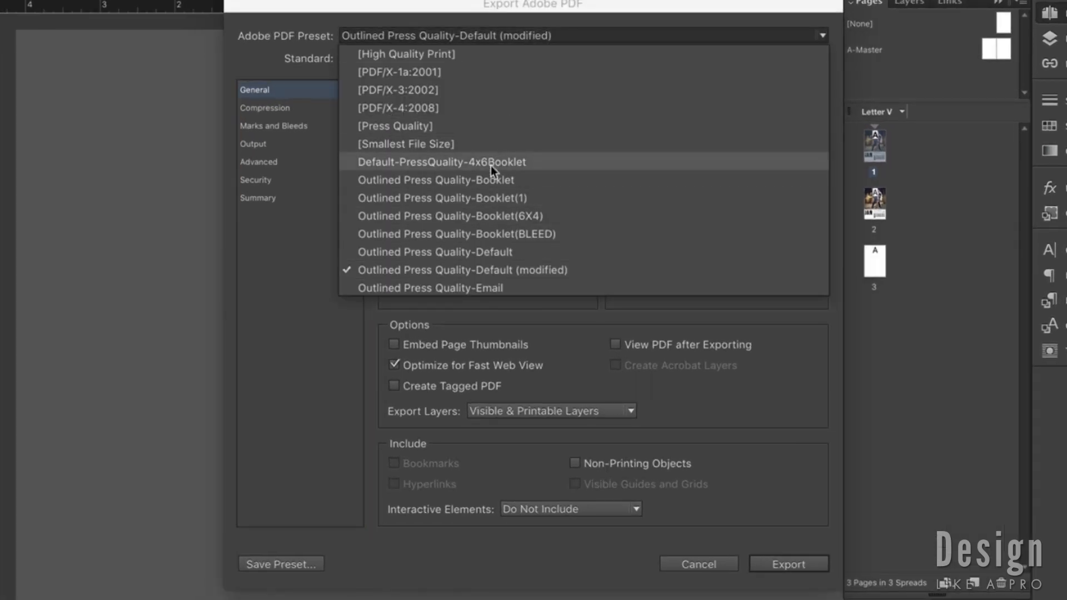
click(497, 253)
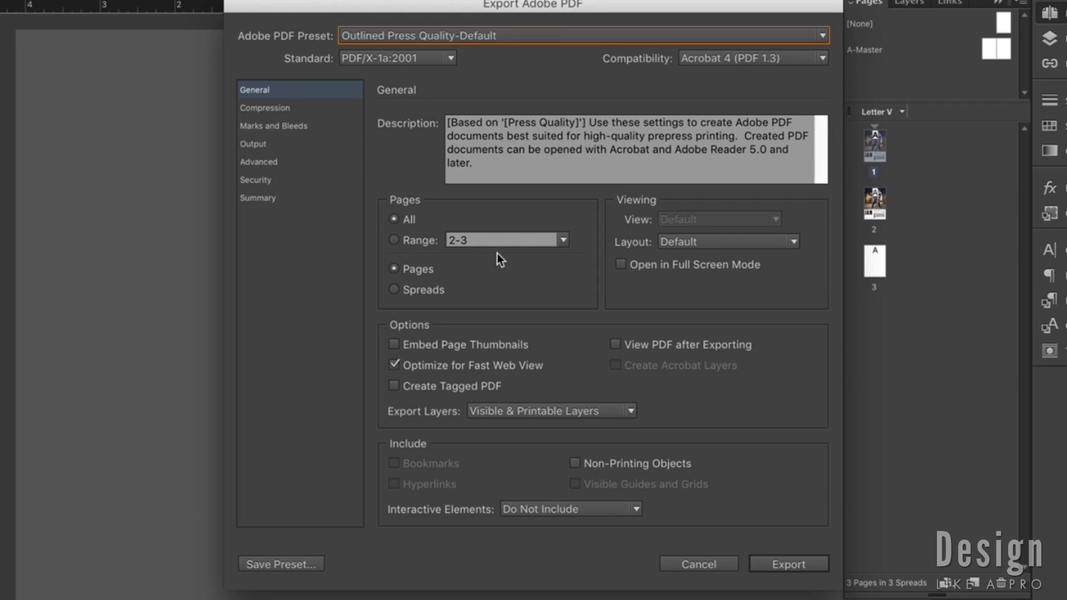
click(309, 108)
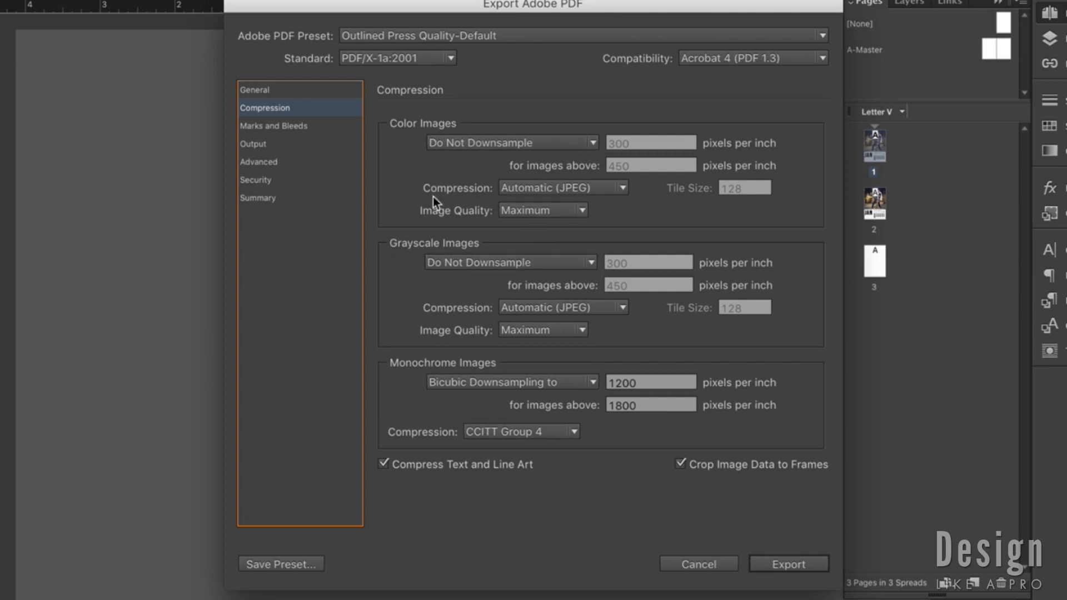
click(284, 127)
click(394, 143)
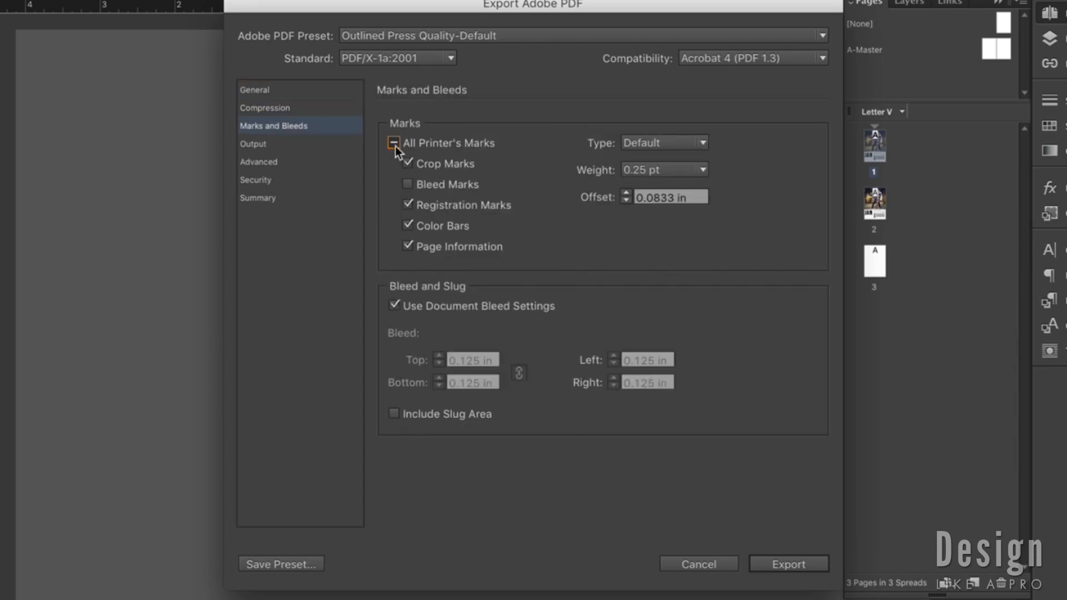
click(394, 143)
Check the output settings, choose the Highres_Outlines transparency flattener preset in the advanced settings and export the PDF
click(309, 146)
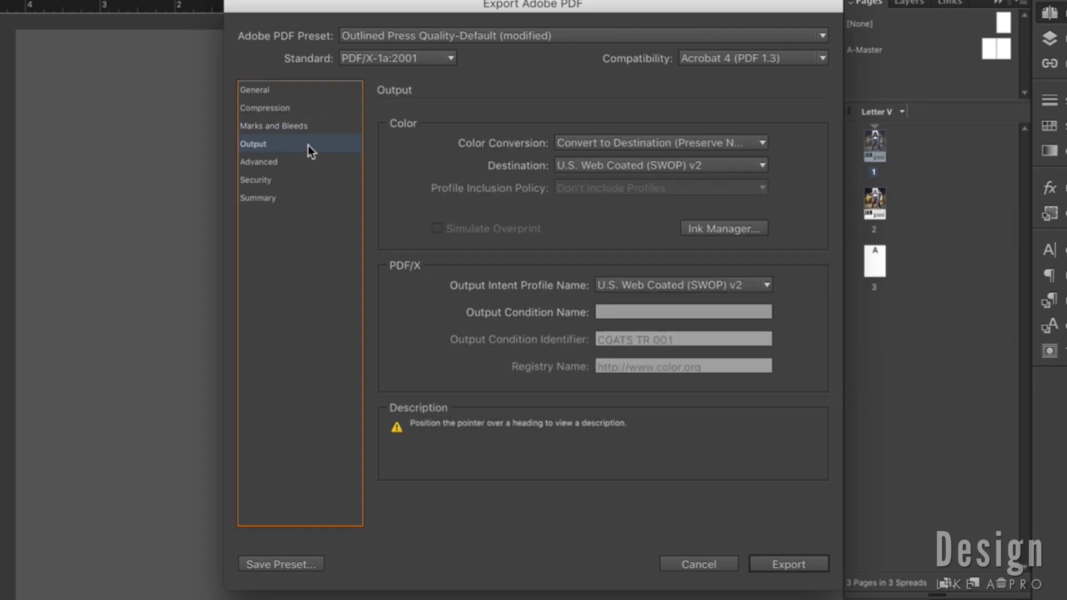
click(302, 165)
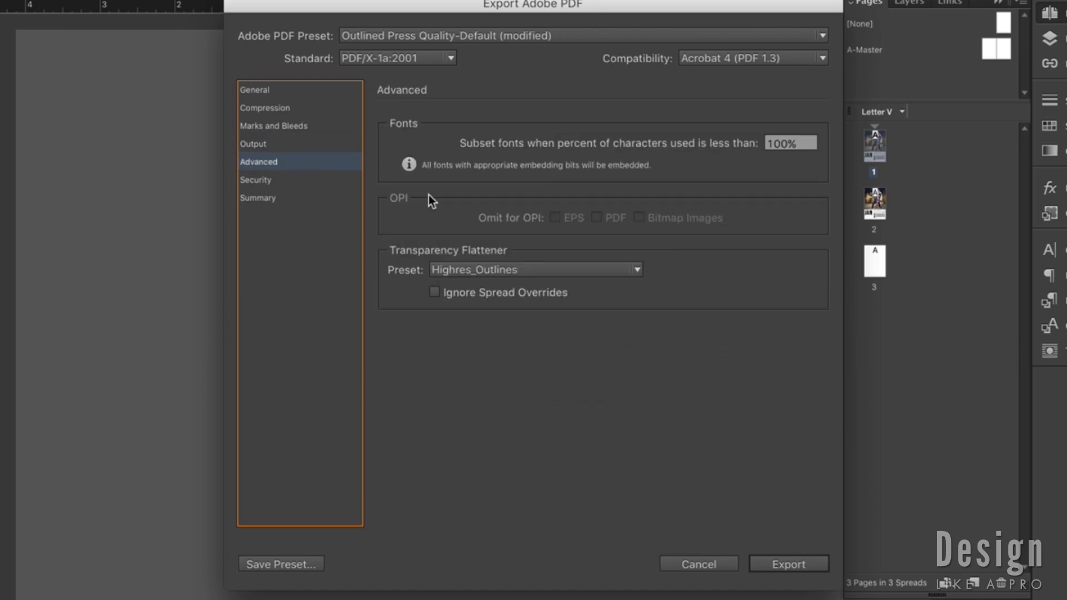
click(521, 272)
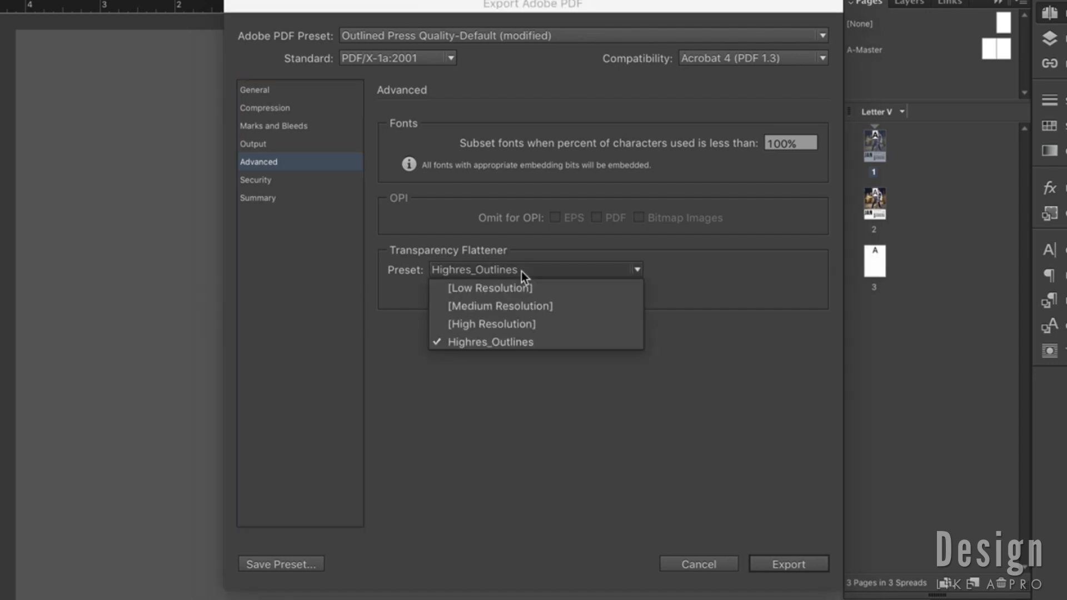
click(505, 342)
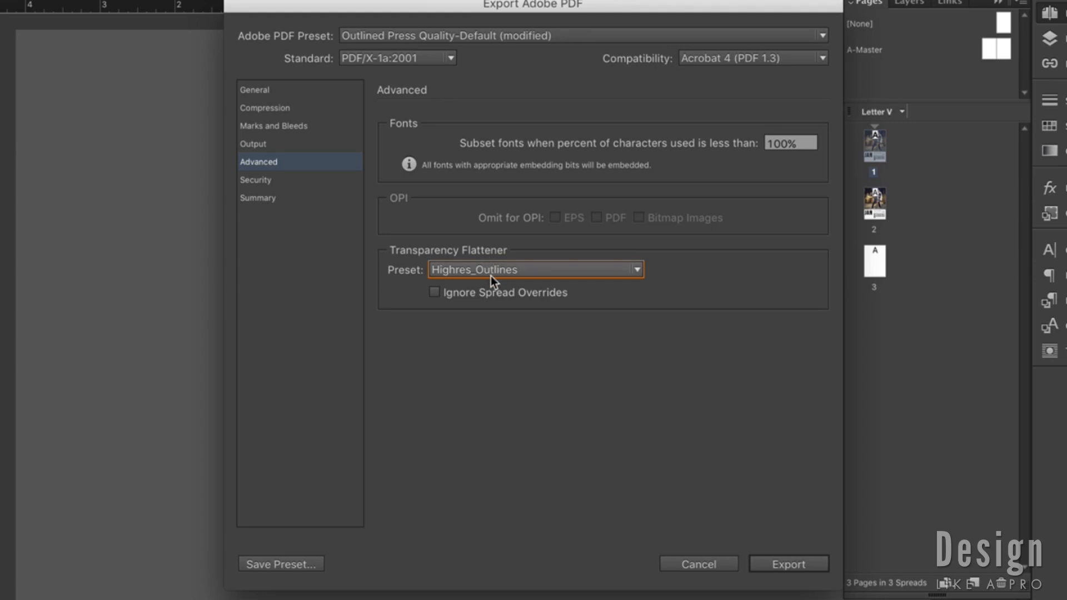
click(767, 568)
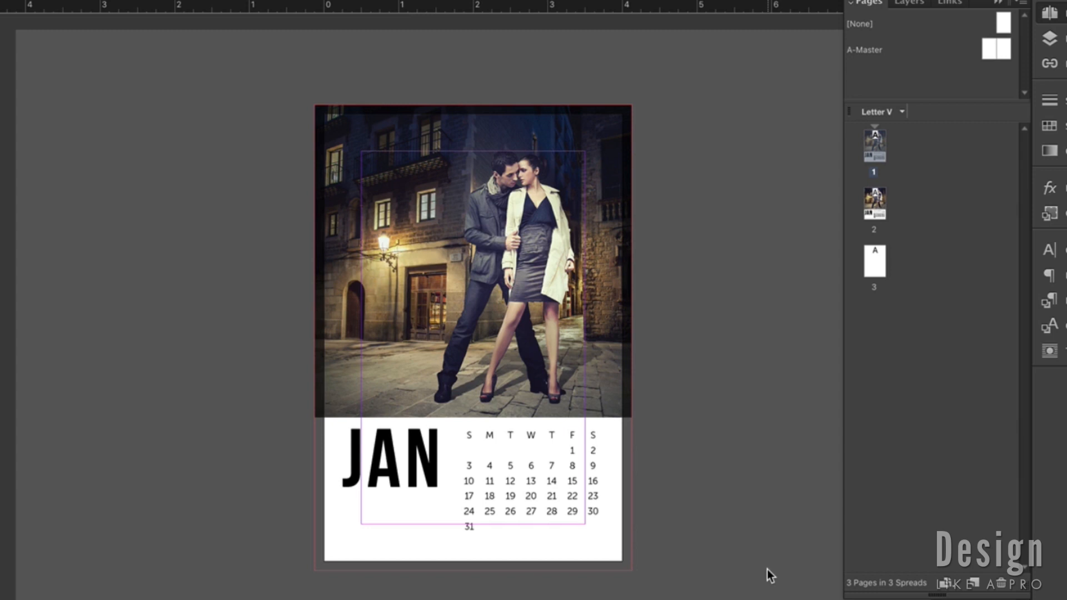
Crop the January photo's frame inward on its right, left and top sides to leave a white page border, and preview the page
click(613, 286)
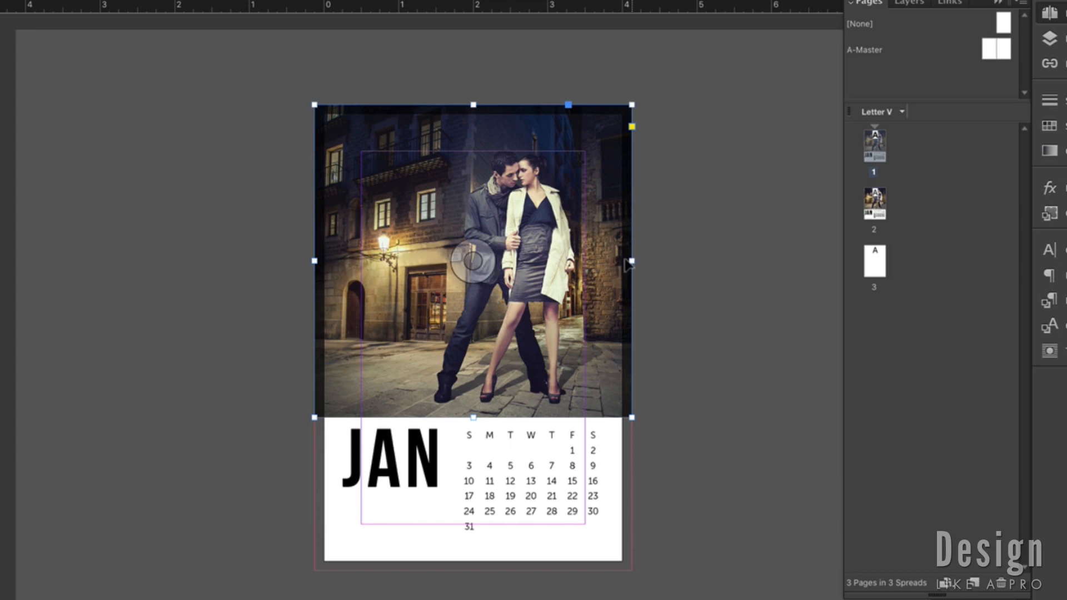
drag(632, 258, 572, 266)
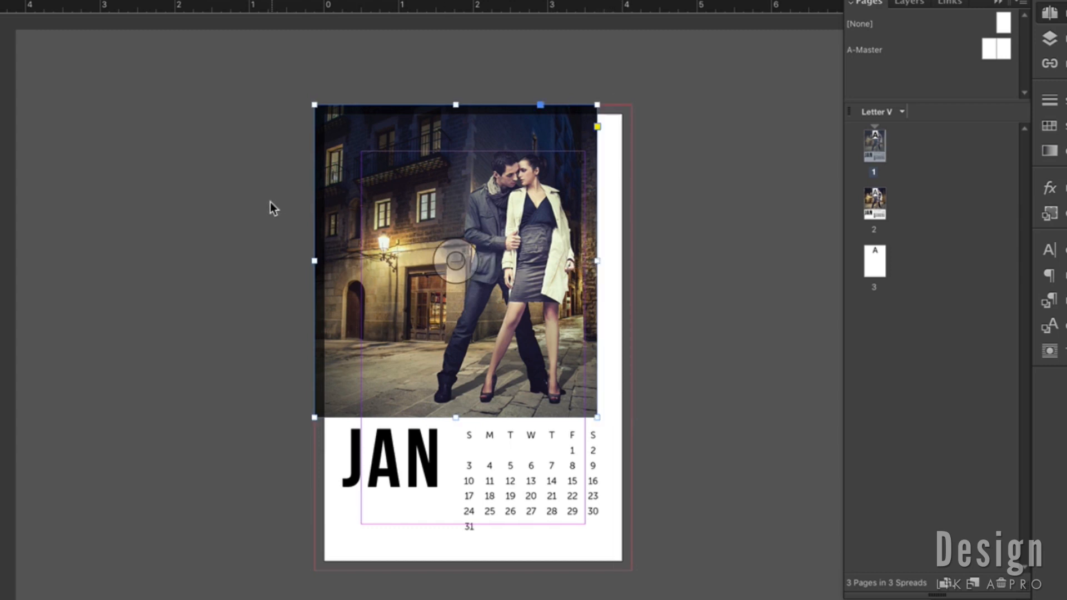
drag(314, 258, 342, 260)
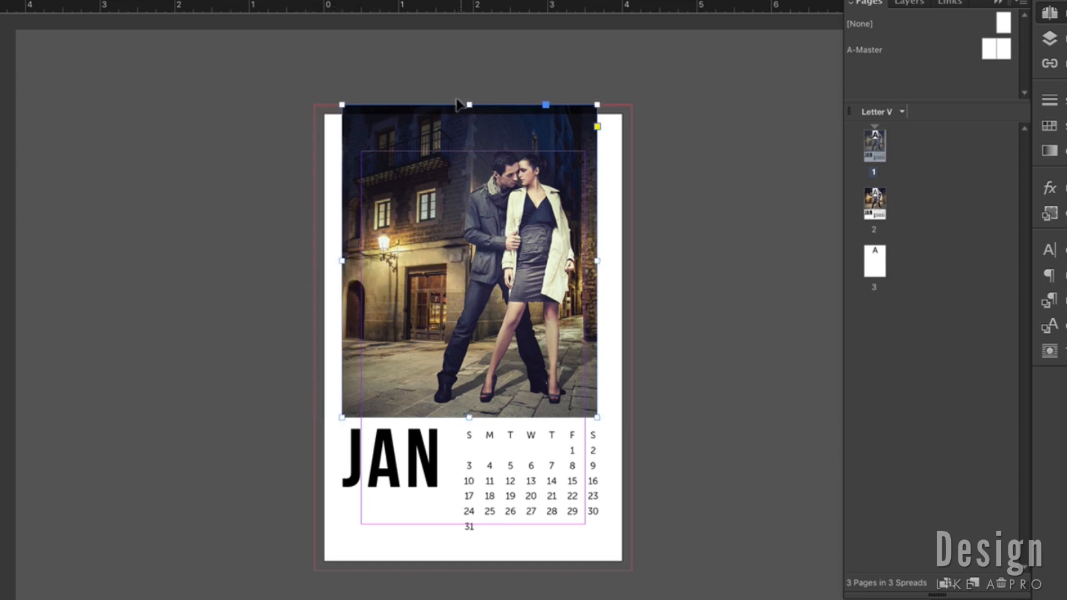
drag(469, 104, 444, 133)
click(659, 201)
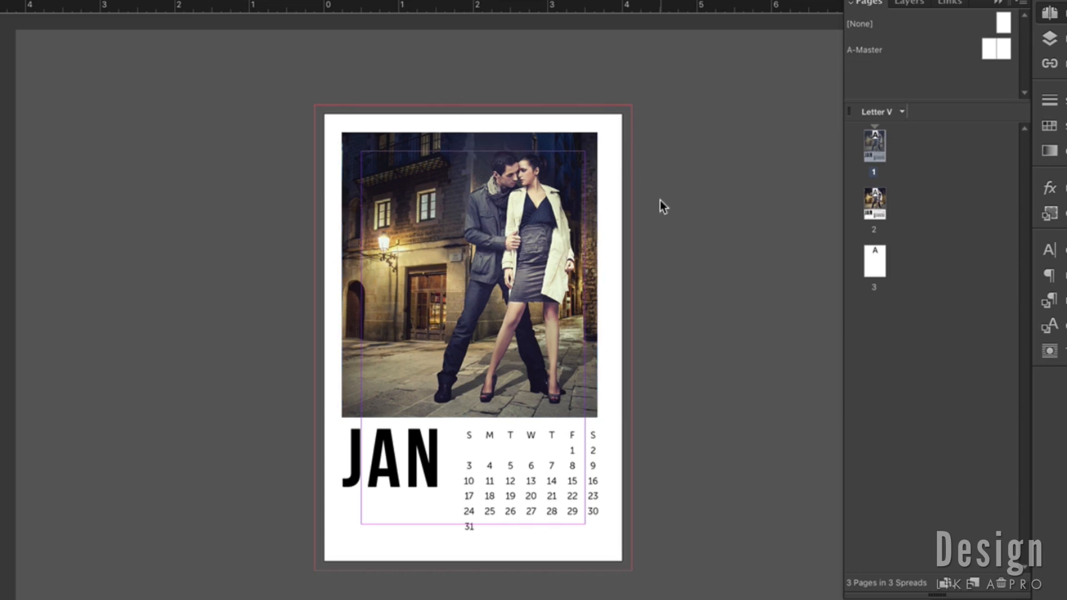
key(w)
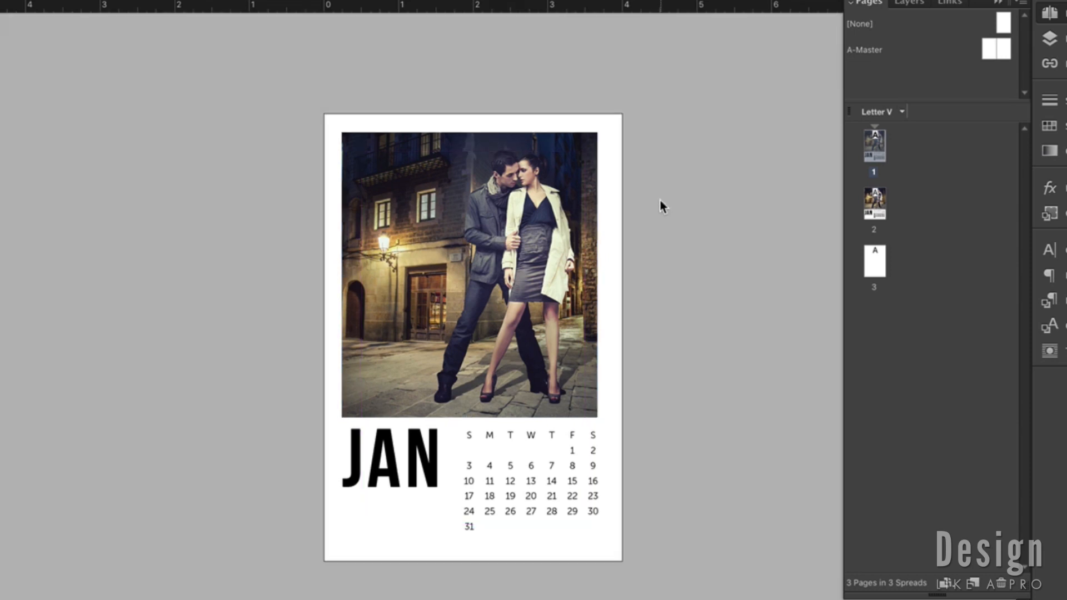
Extend the photo frame's right edge slightly outward to even out the white side borders, and deselect the photo
click(595, 204)
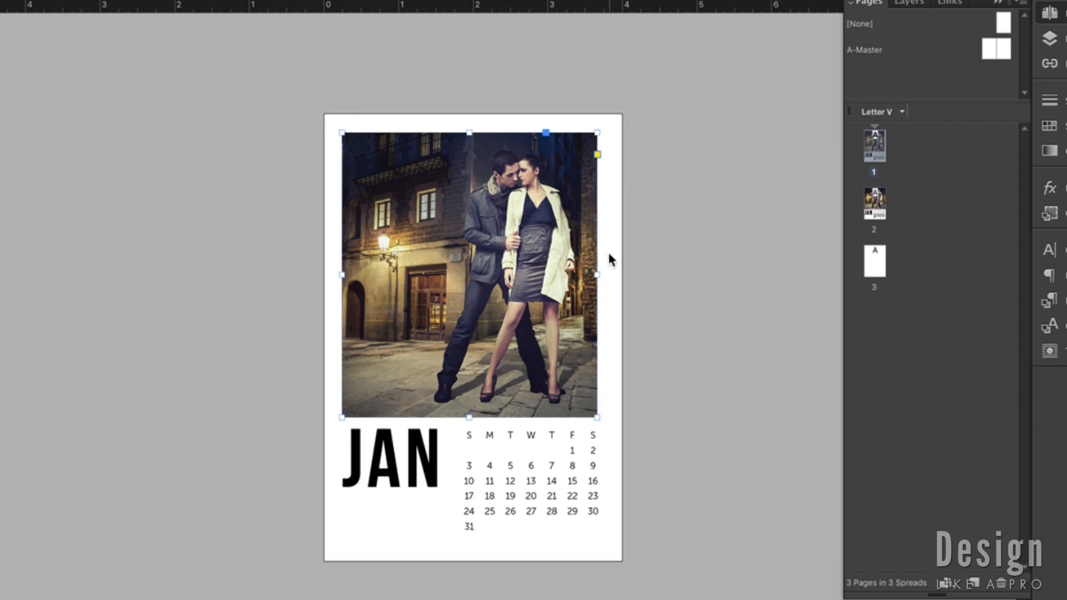
mouse_move(597, 274)
mouse_down()
mouse_move(579, 278)
mouse_move(604, 278)
mouse_up()
click(681, 288)
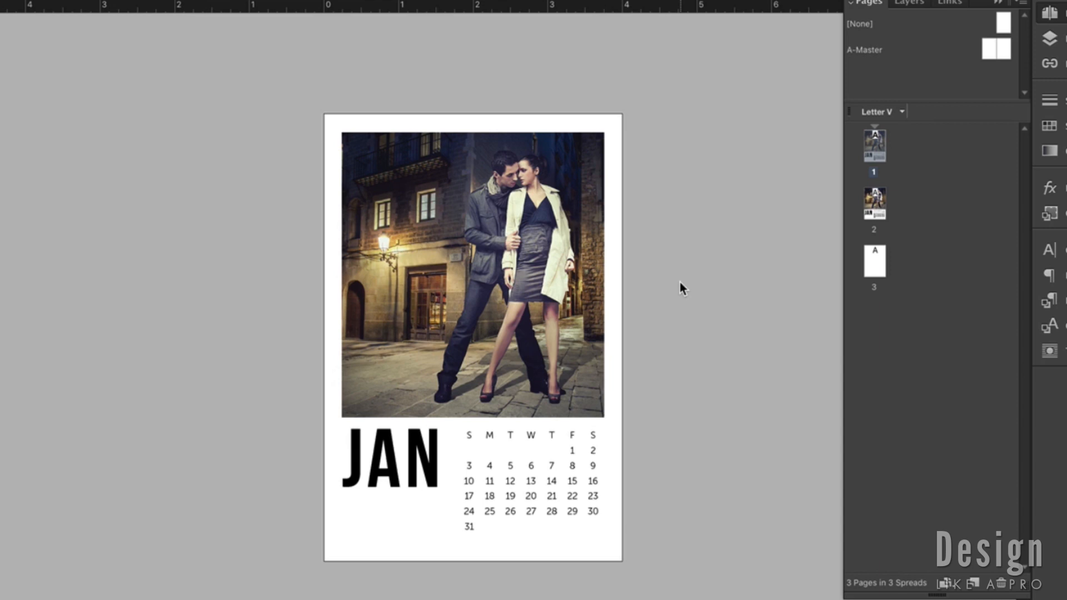